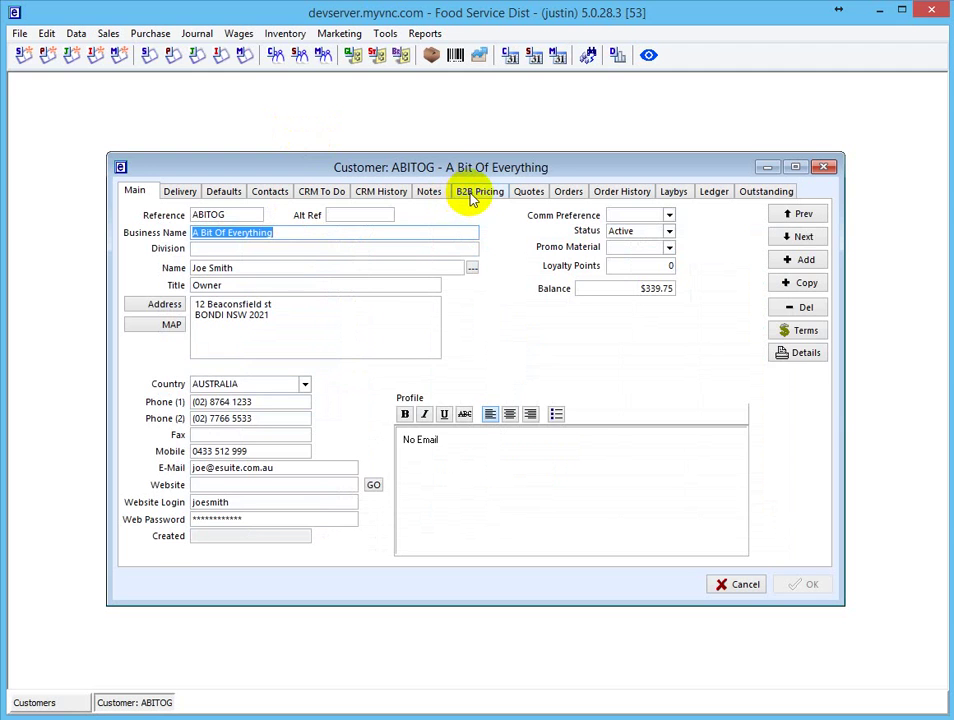
In the customer's B2B pricing, set the special price of Basa Fish Fillets to $22.00.
left_click(472, 195)
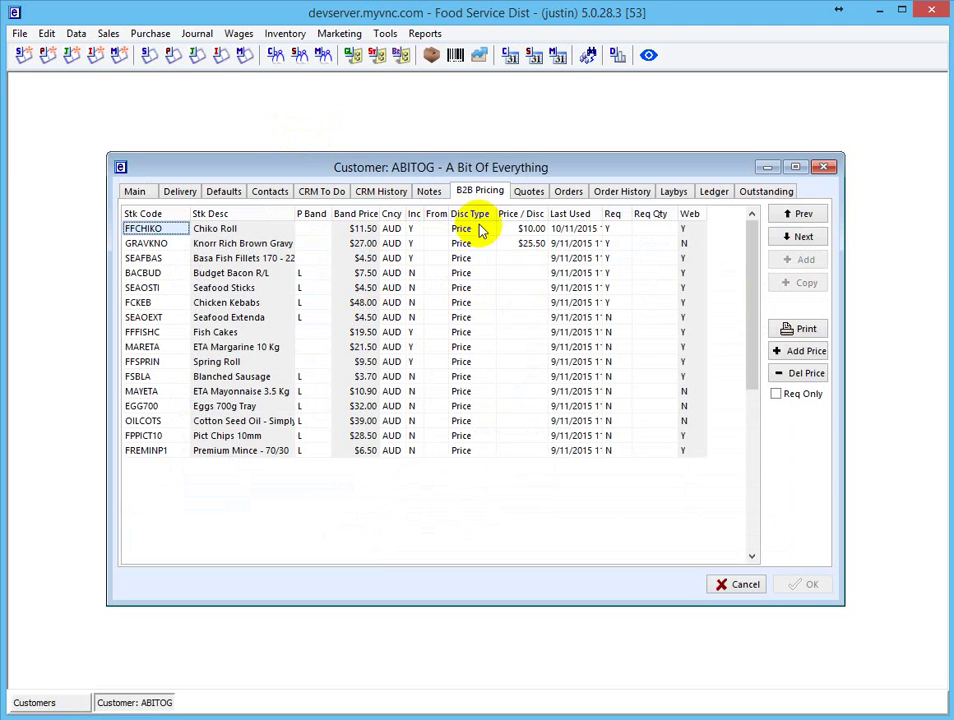
left_click(532, 229)
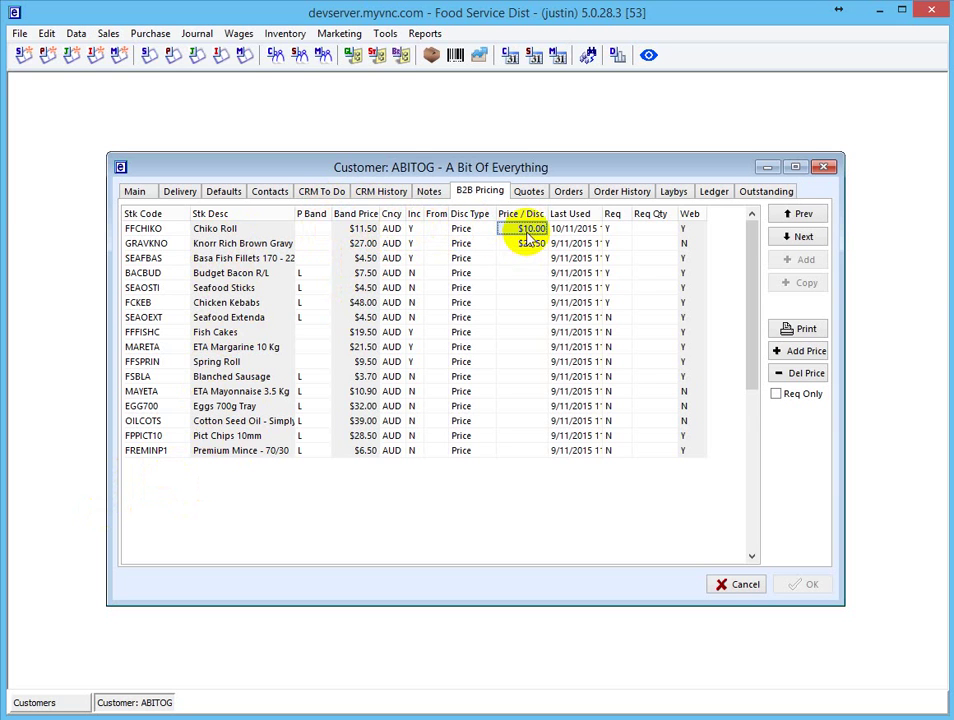
left_click(525, 243)
left_click(526, 258)
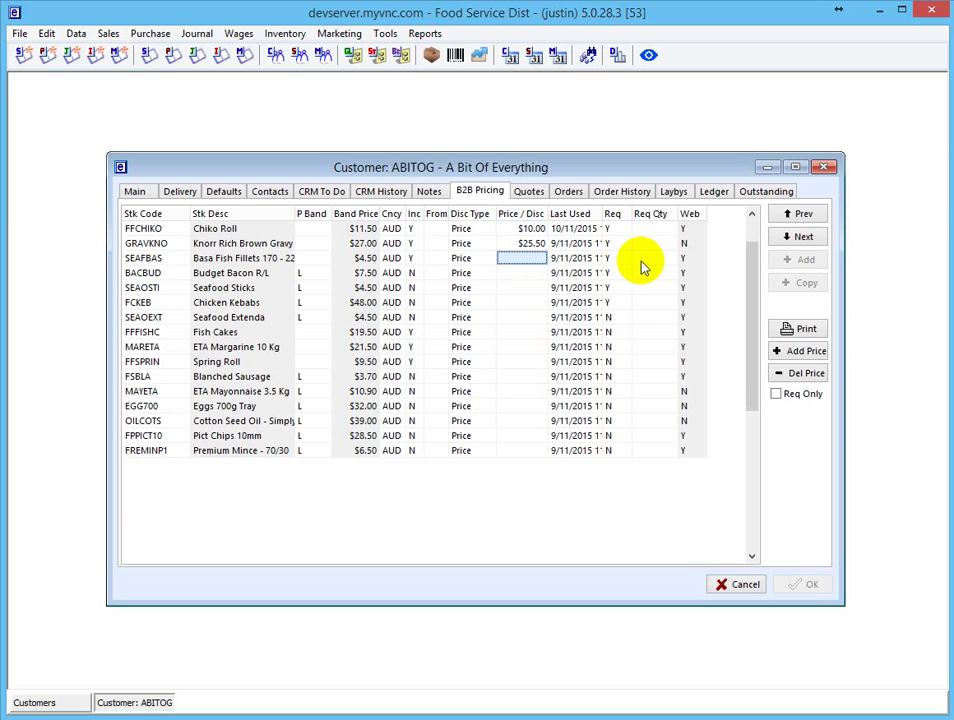
type("22")
key("Tab")
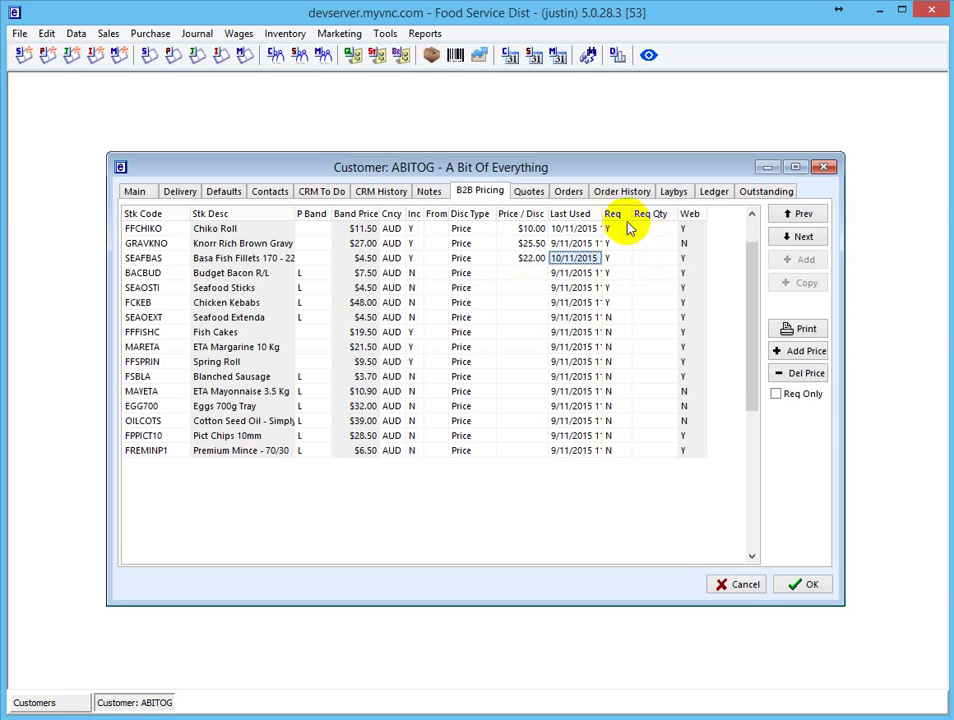
Set the Req flag of Seafood Sticks to N in the customer's B2B pricing list.
left_click(615, 272)
key("Up")
key("Up")
key("Up")
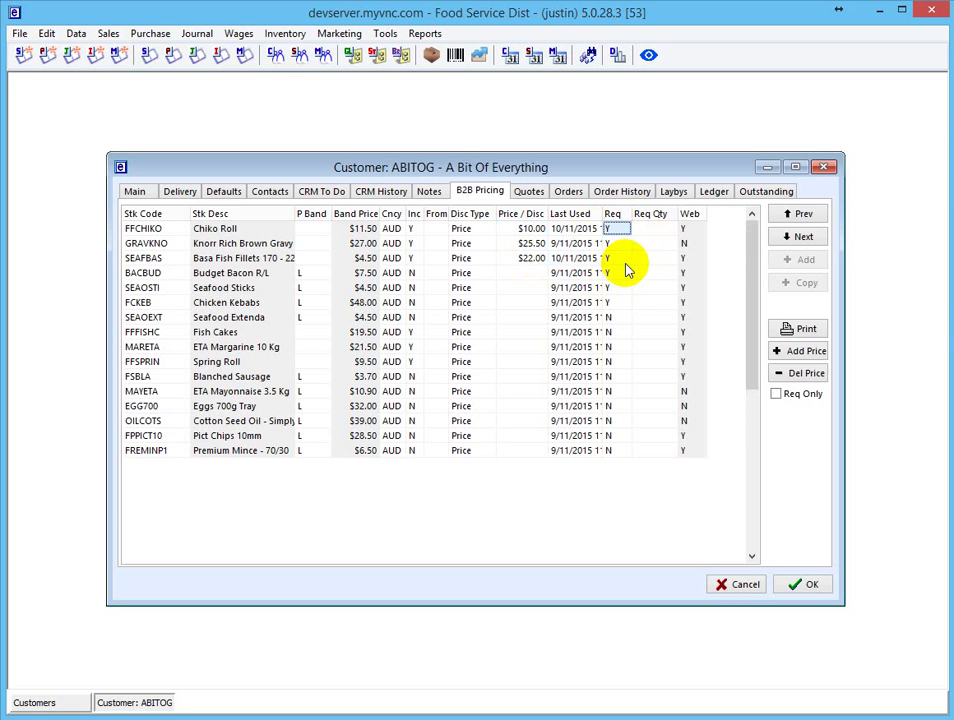
key("Down")
key("Down")
key("Down")
key("Down")
key("Down")
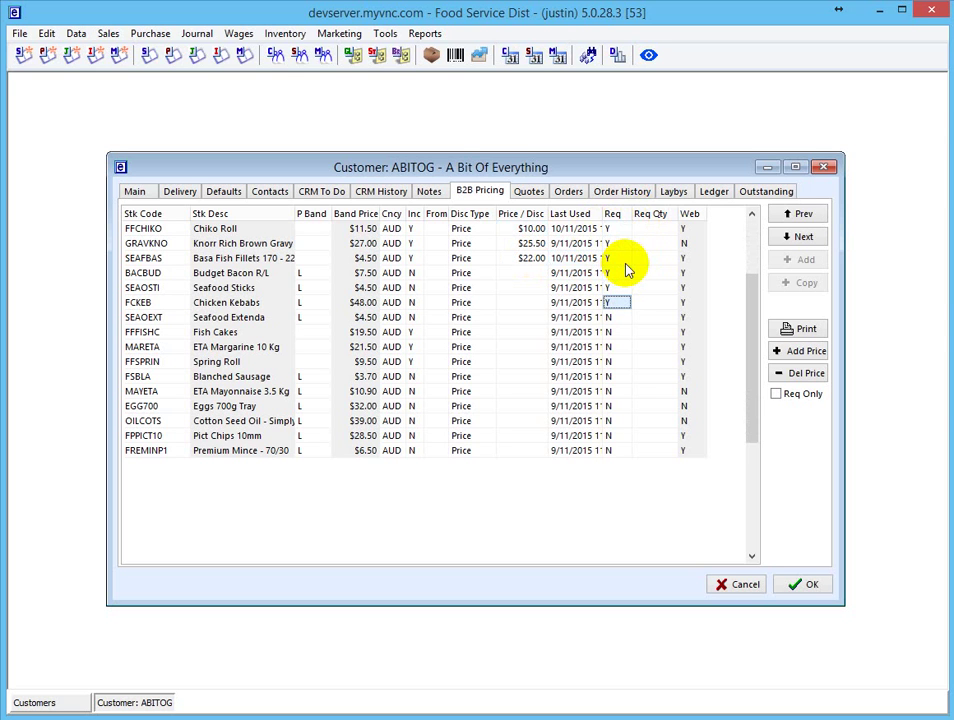
key("Up")
key("Up")
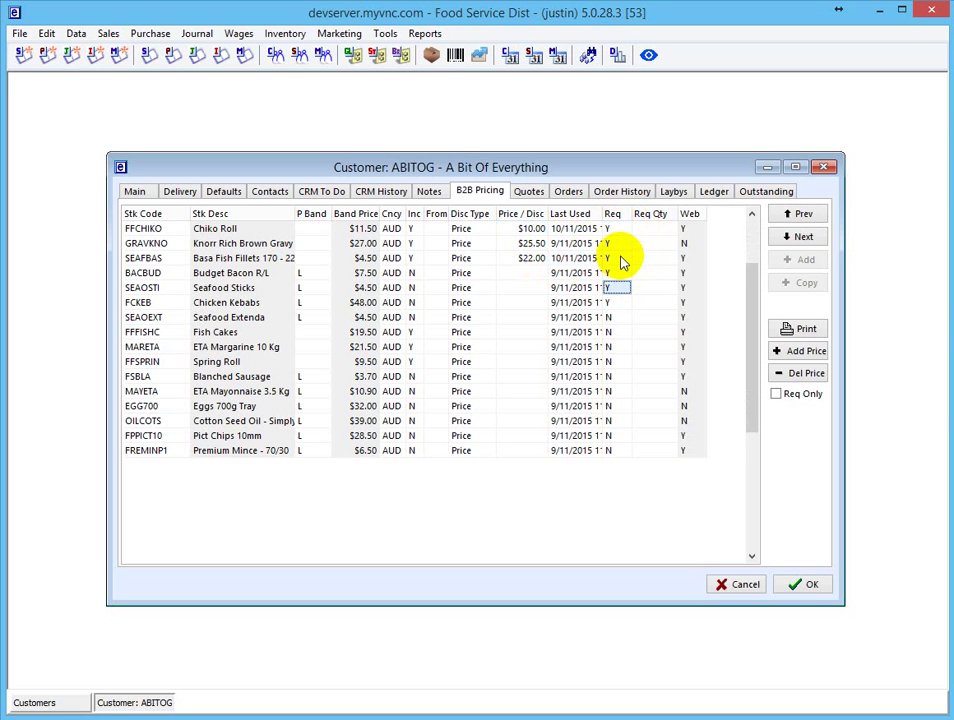
key("Down")
key("n")
key("Tab")
key("Up")
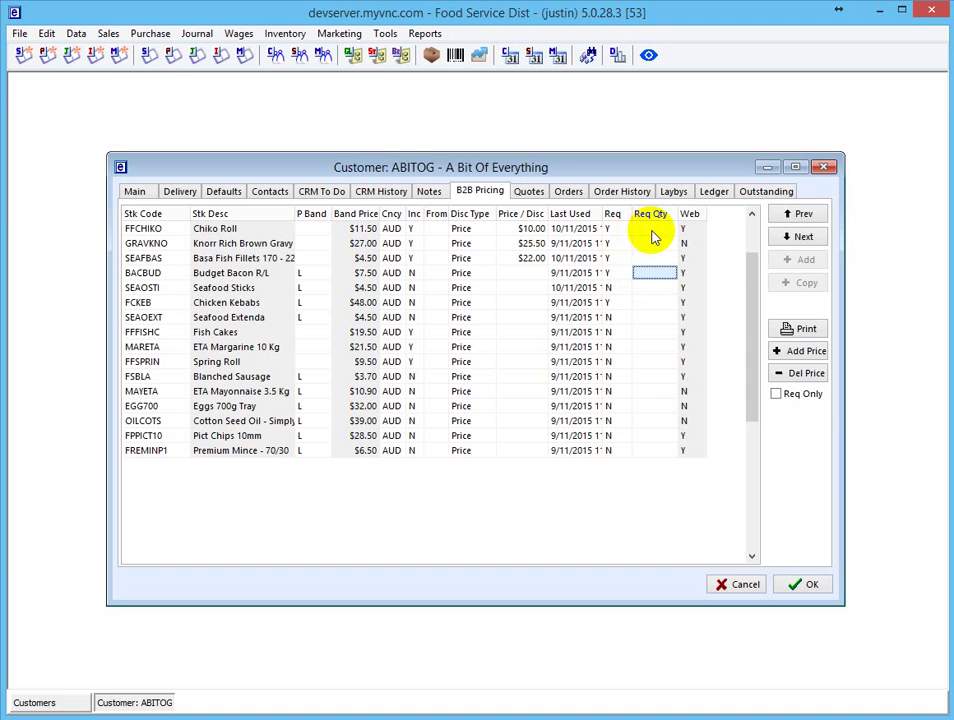
Set the required quantity of Chiko Roll to 10, save the customer record and close the customer list.
left_click(652, 230)
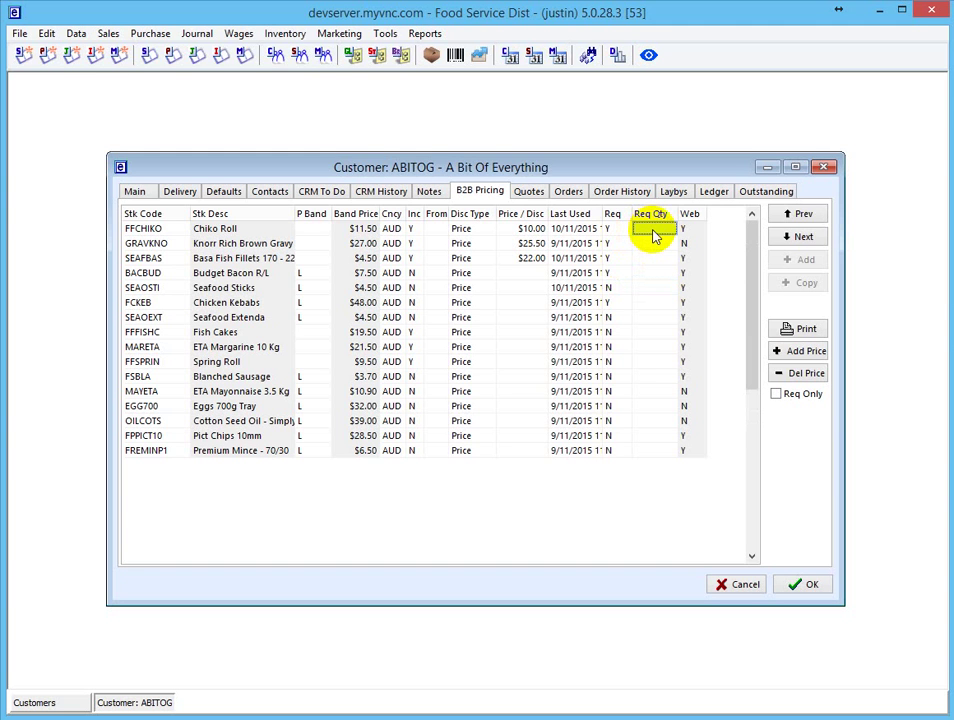
type("10")
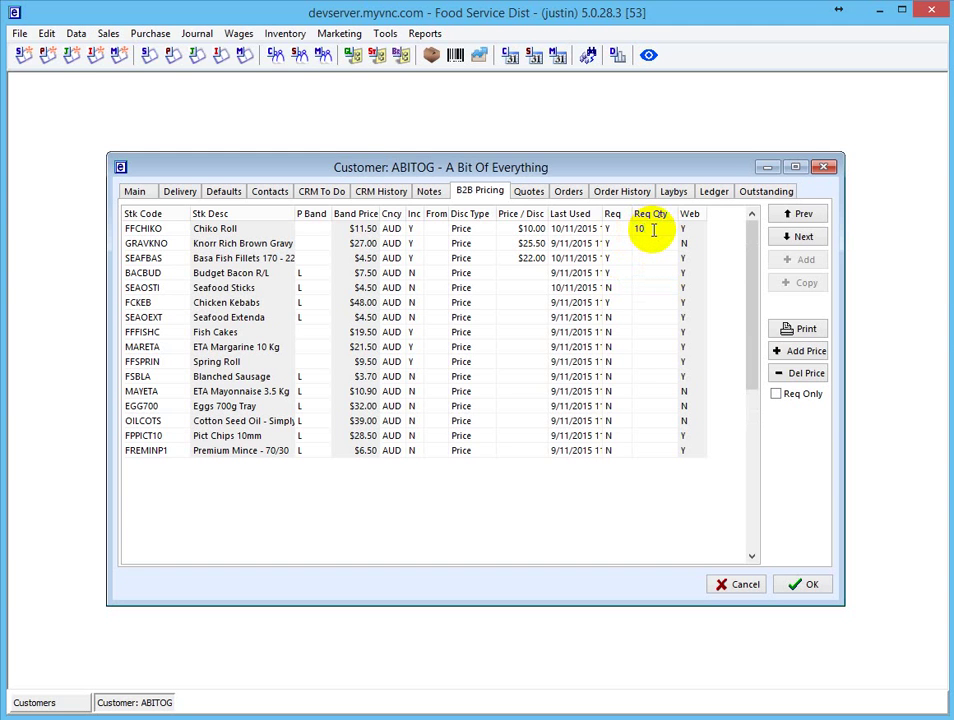
key("Return")
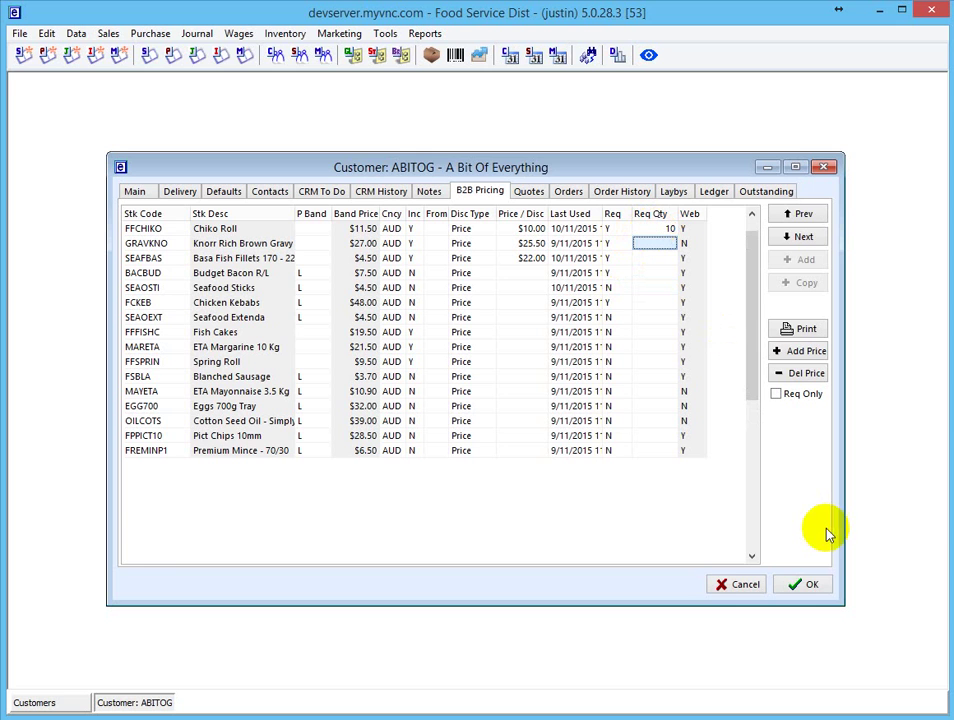
left_click(811, 583)
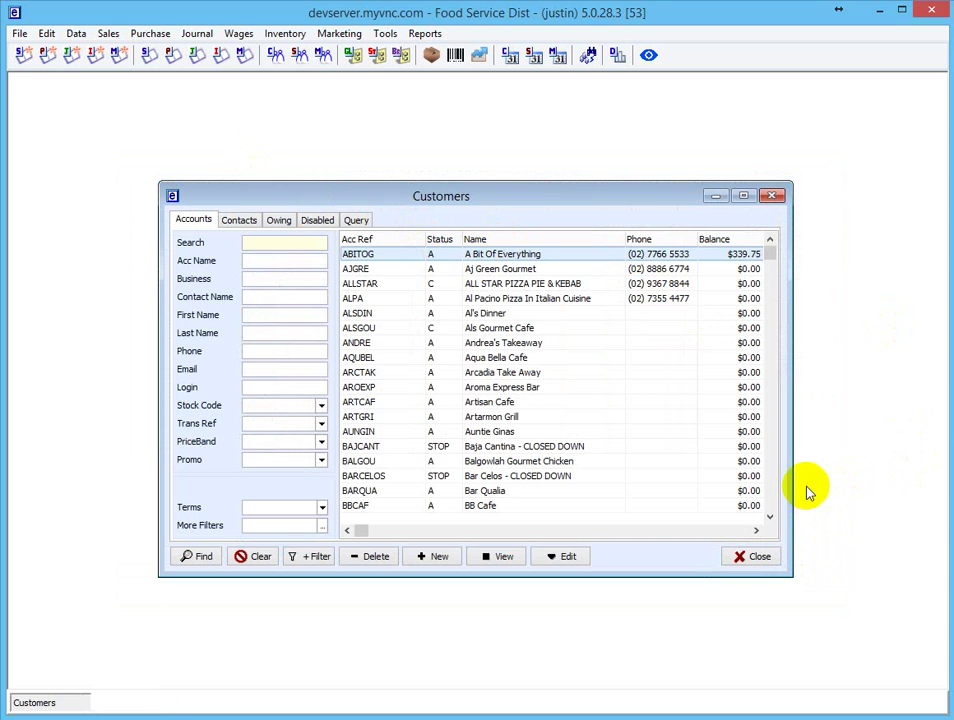
left_click(758, 556)
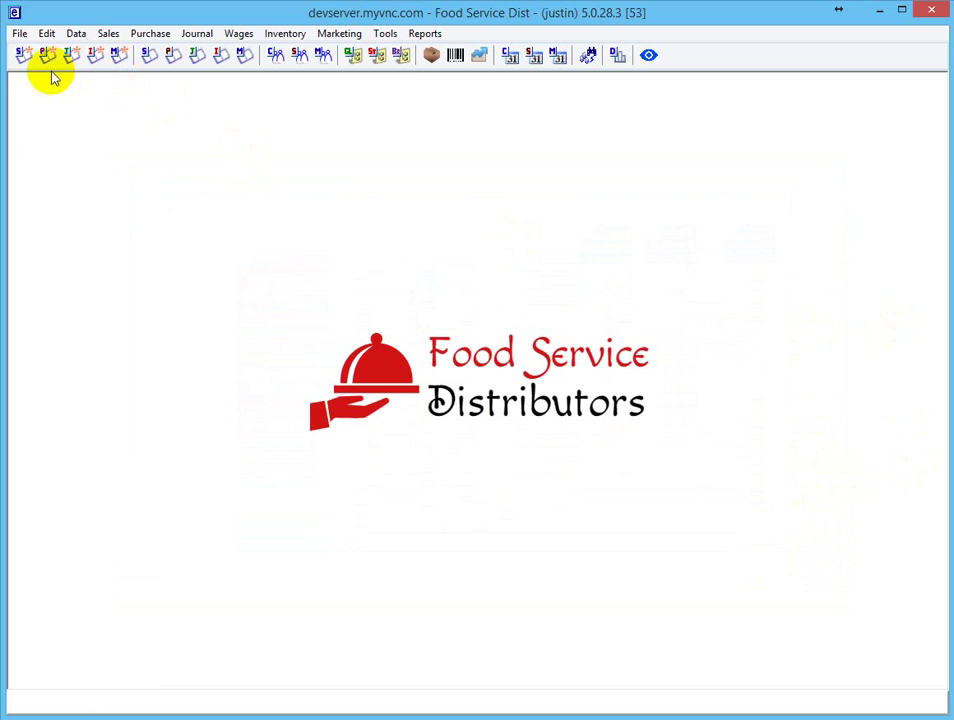
Start a new sales order for A Bit Of Everything, accepting the credit warning without merging existing transactions.
left_click(24, 56)
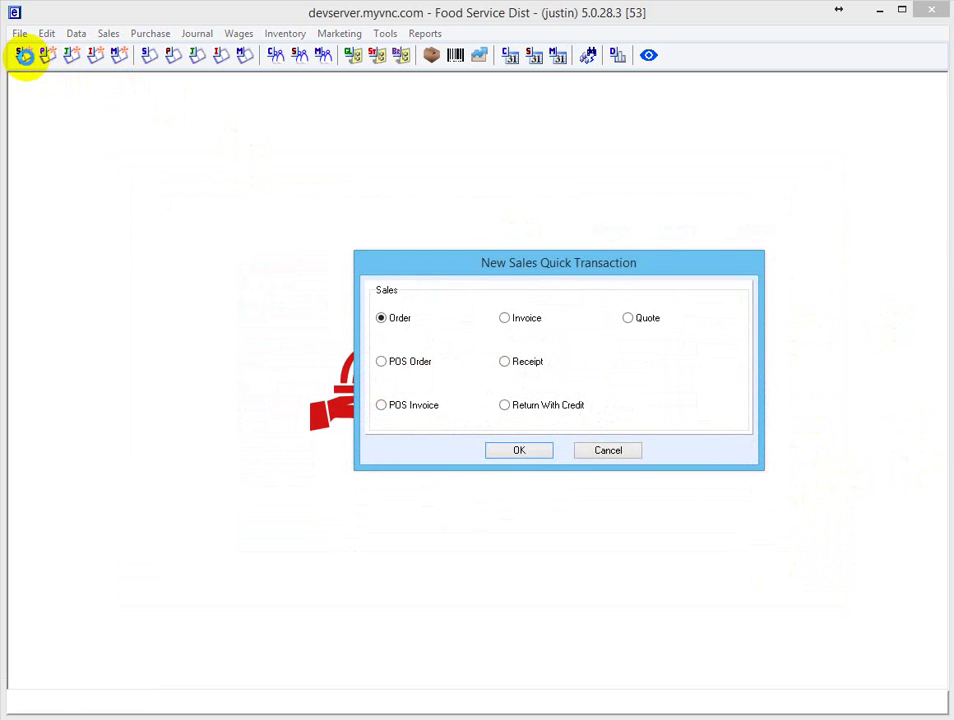
key("Escape")
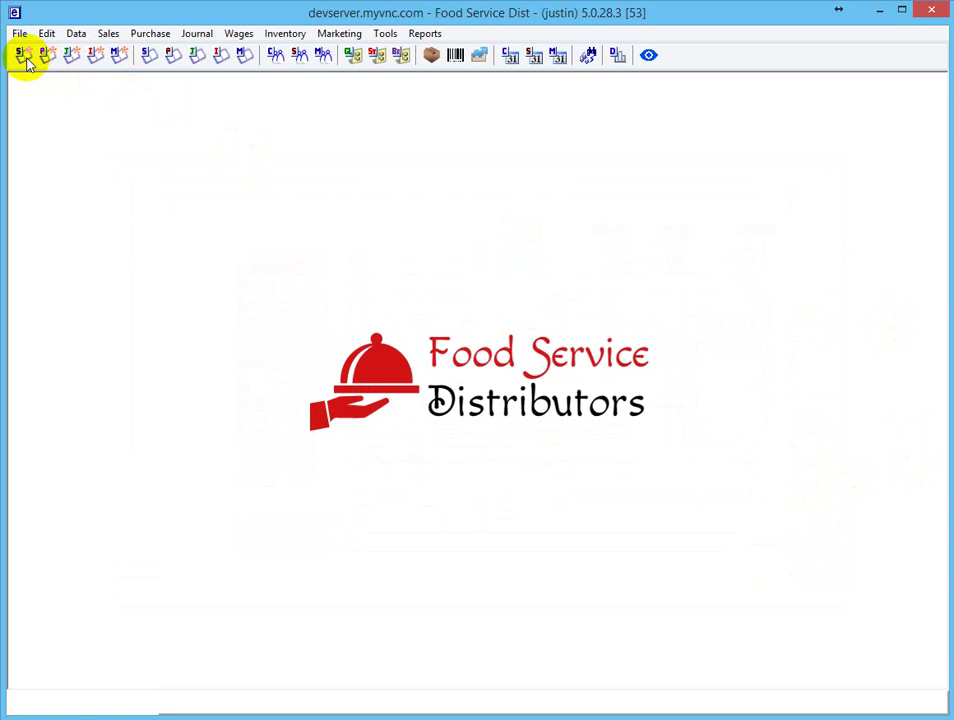
left_click(24, 56)
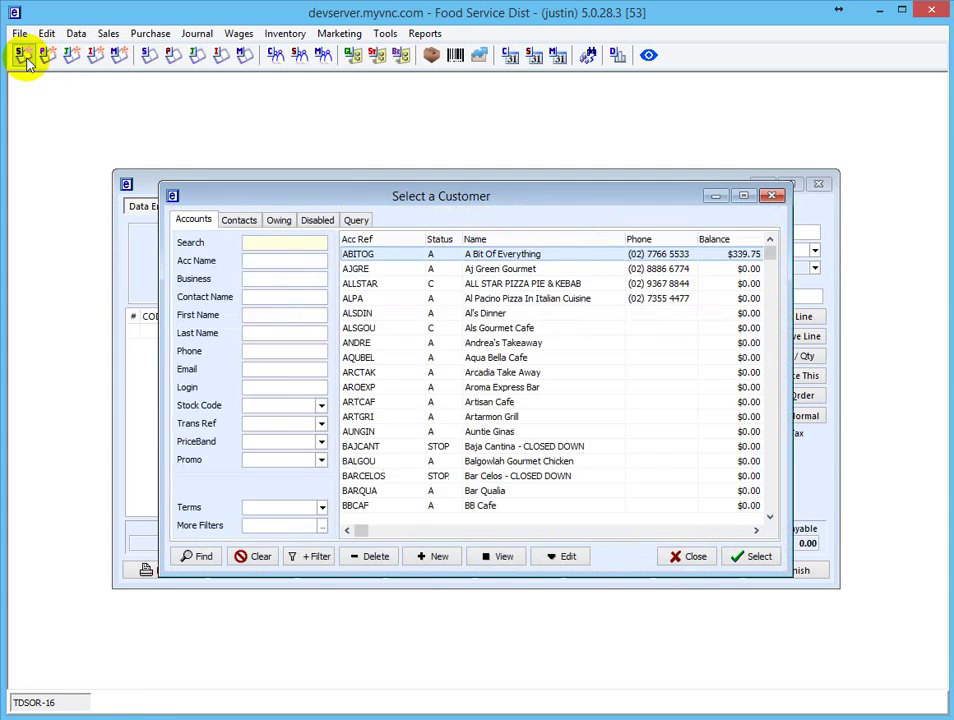
key("Return")
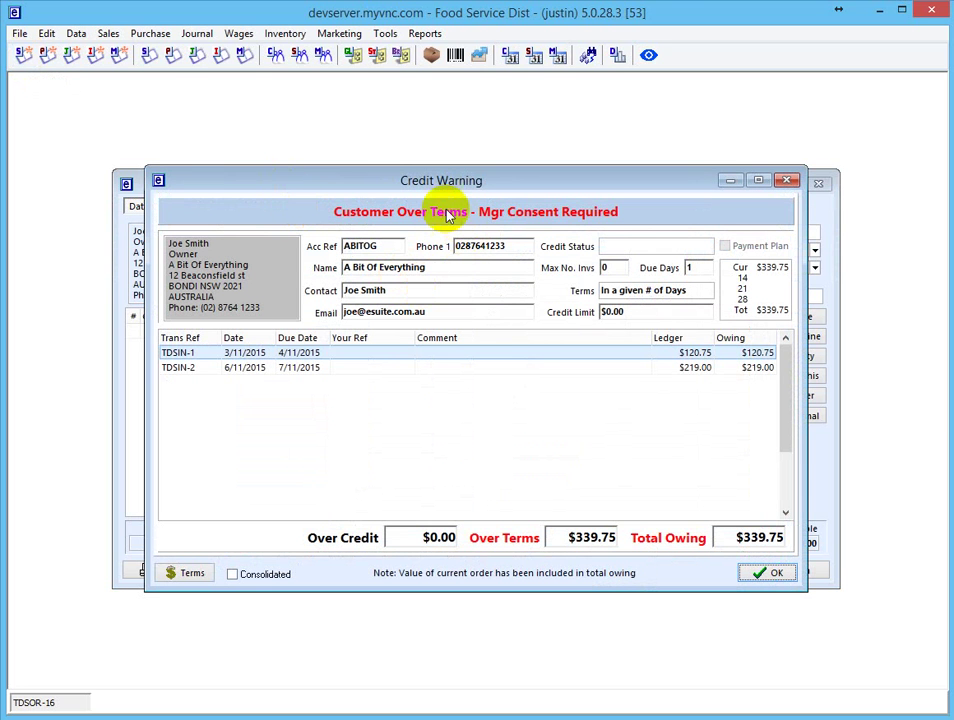
left_click(765, 575)
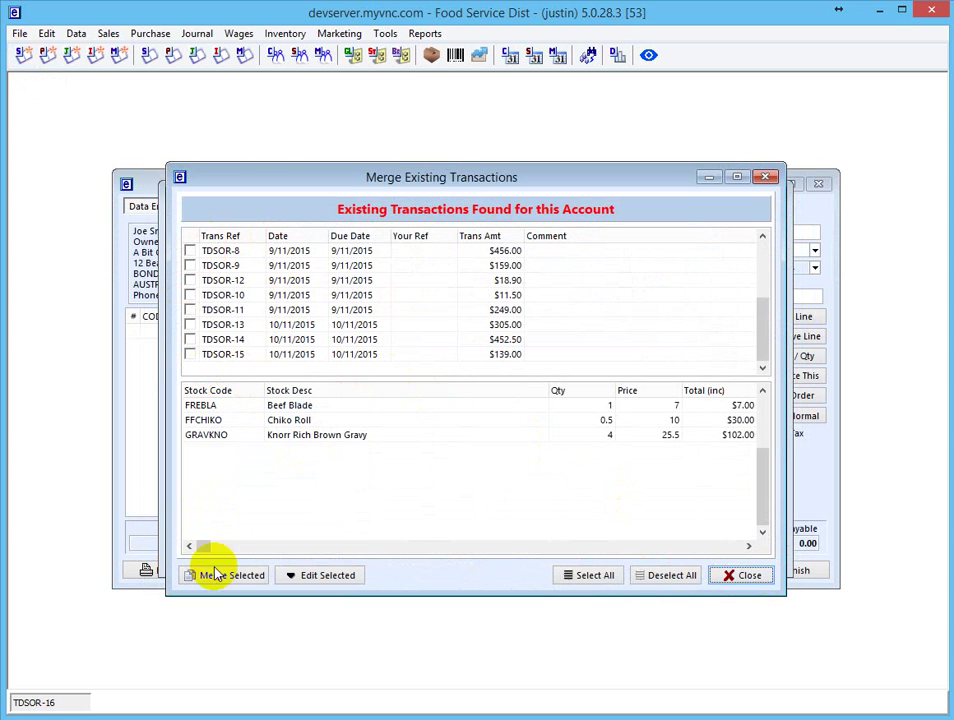
left_click(745, 577)
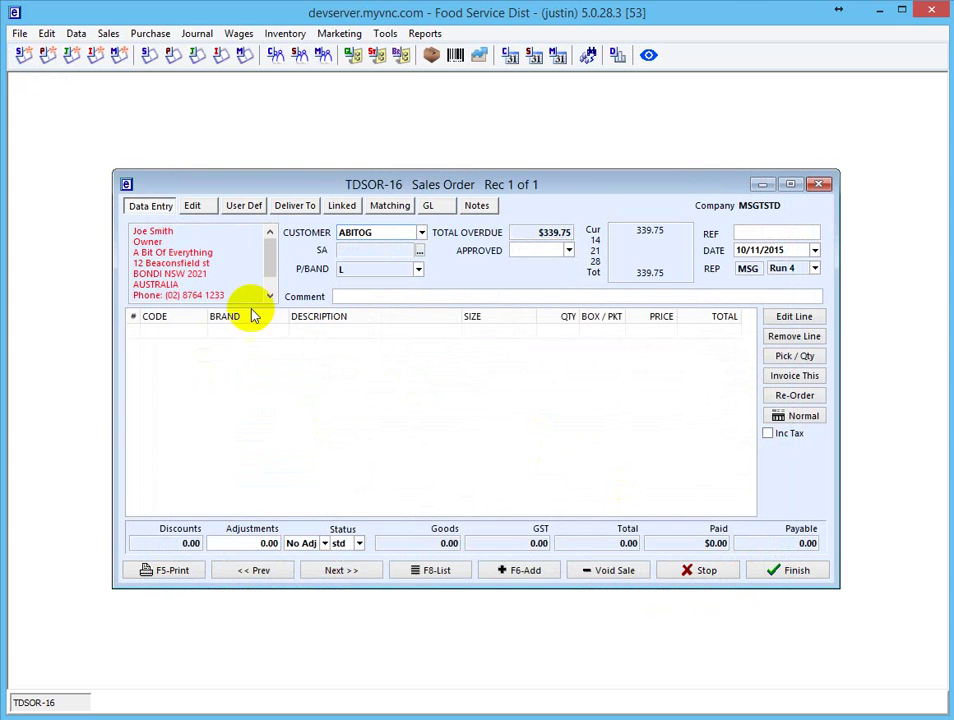
Bring up the customer's re-order pricing list from the empty order line and enter a quantity of 4 for Chiko Roll.
left_click(196, 334)
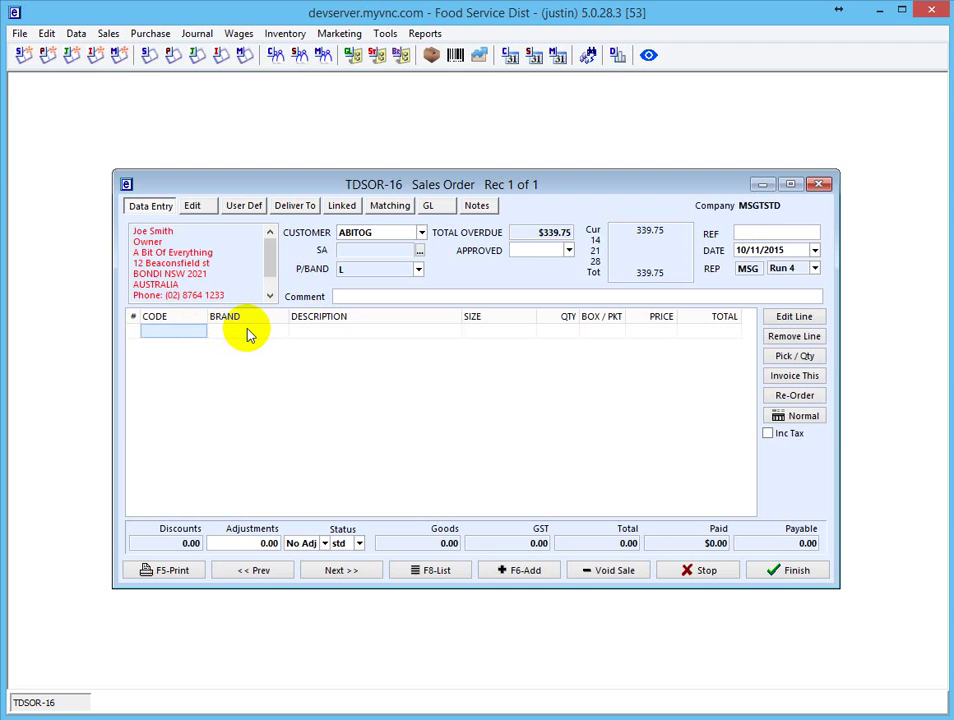
key("Return")
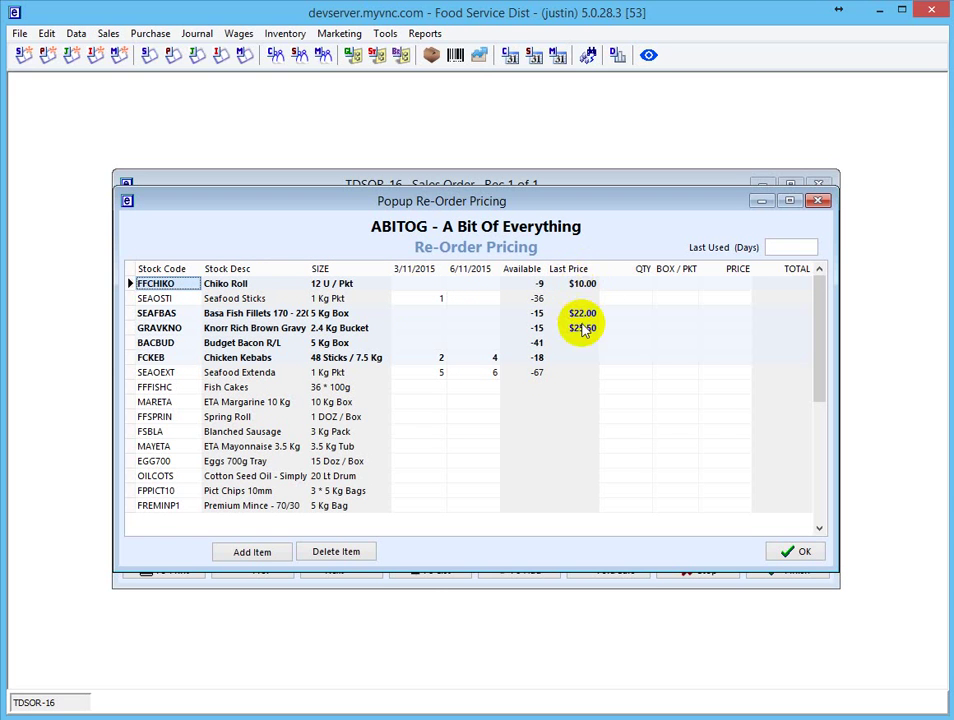
left_click(630, 284)
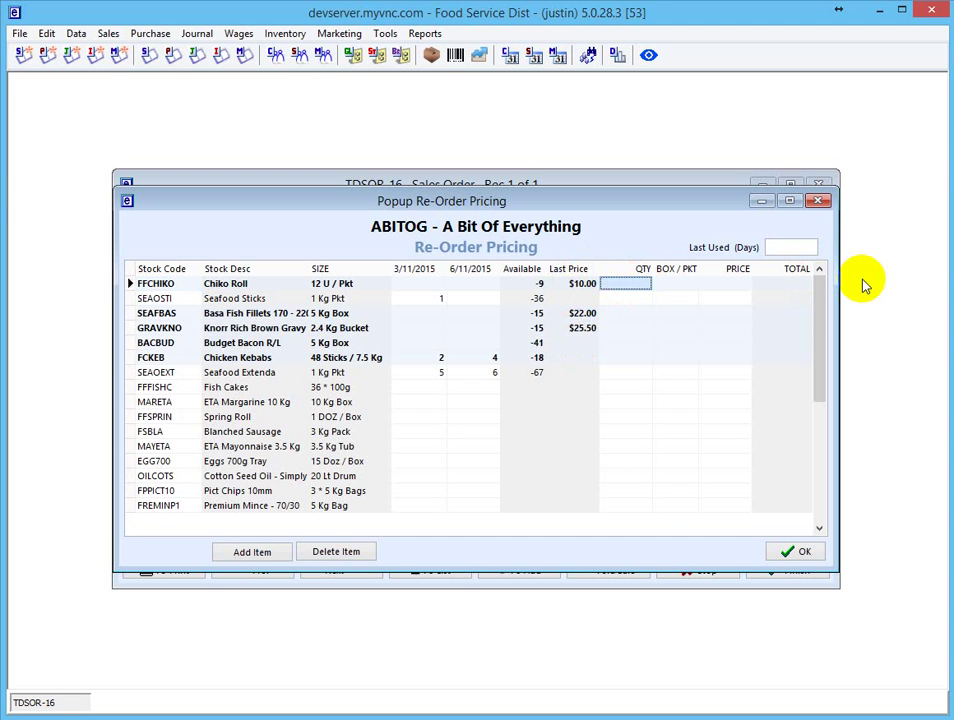
type("4")
key("Tab")
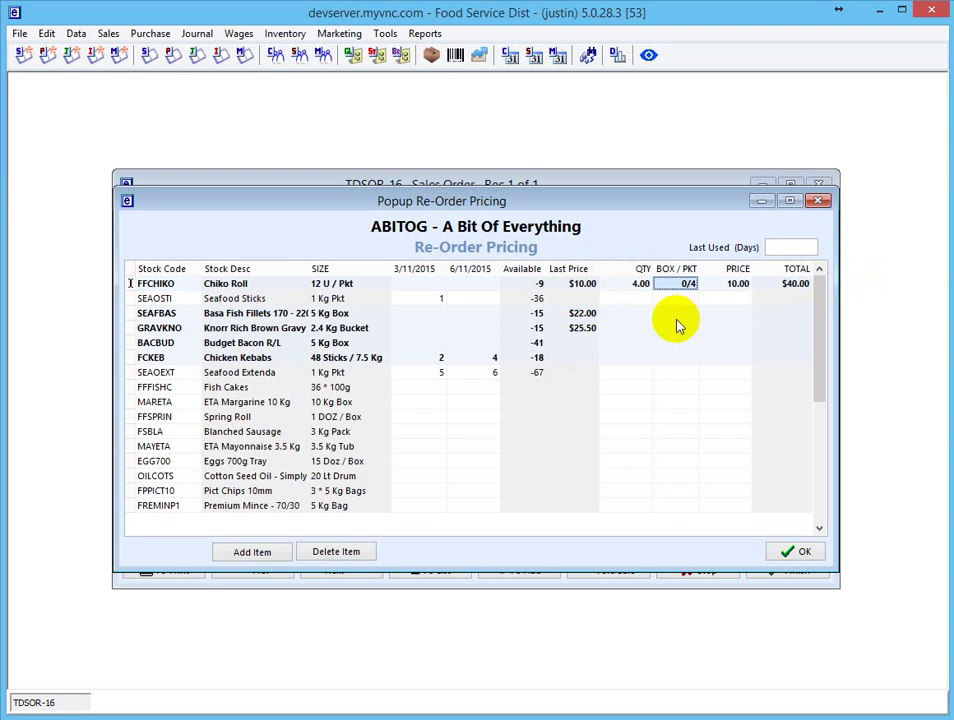
key("Return")
key("Down")
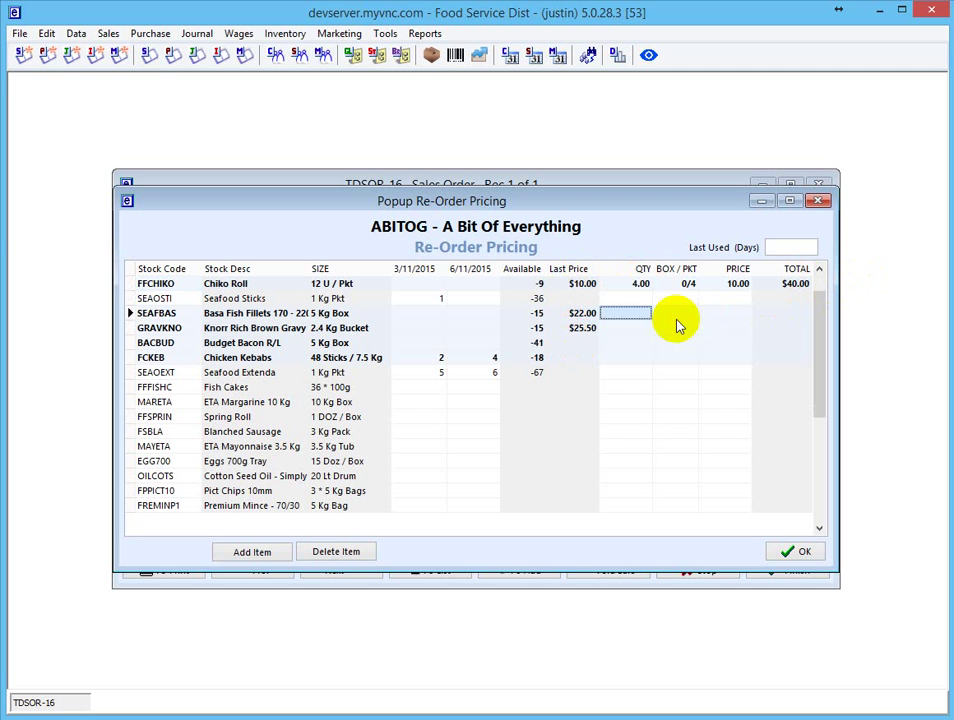
Try to order a quantity of 3 for Basa Fish Fillets in the re-order pricing list.
type("3")
key("Tab")
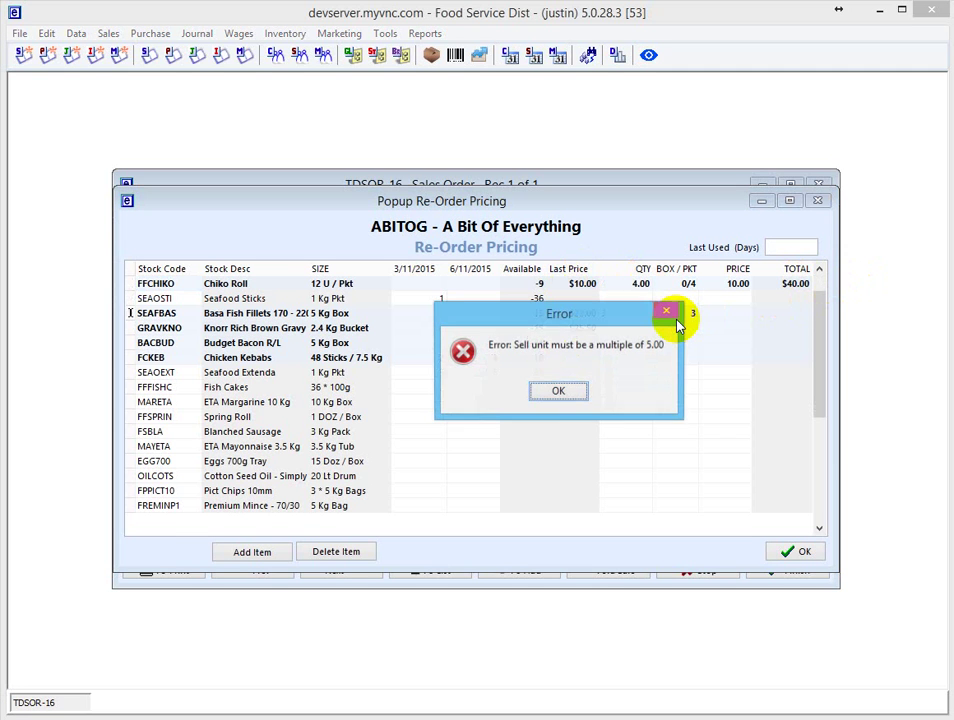
left_click(672, 316)
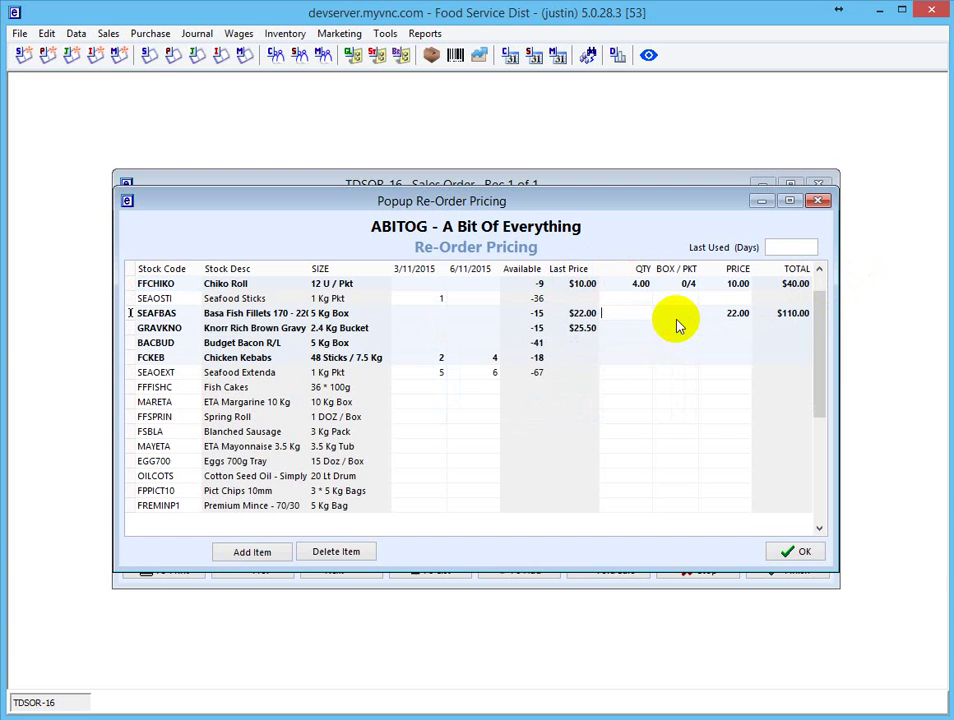
Enter quantities of 10 for Basa Fish Fillets and 5 for Knorr Rich Brown Gravy, and transfer the re-order items to the order.
type("10")
key("Tab")
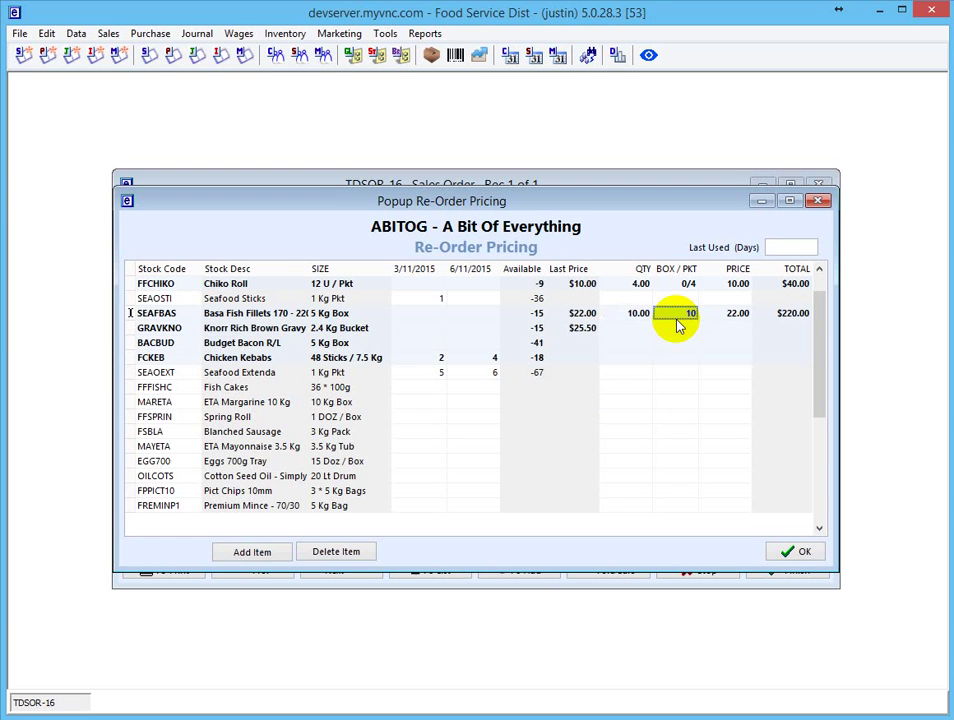
left_click(637, 329)
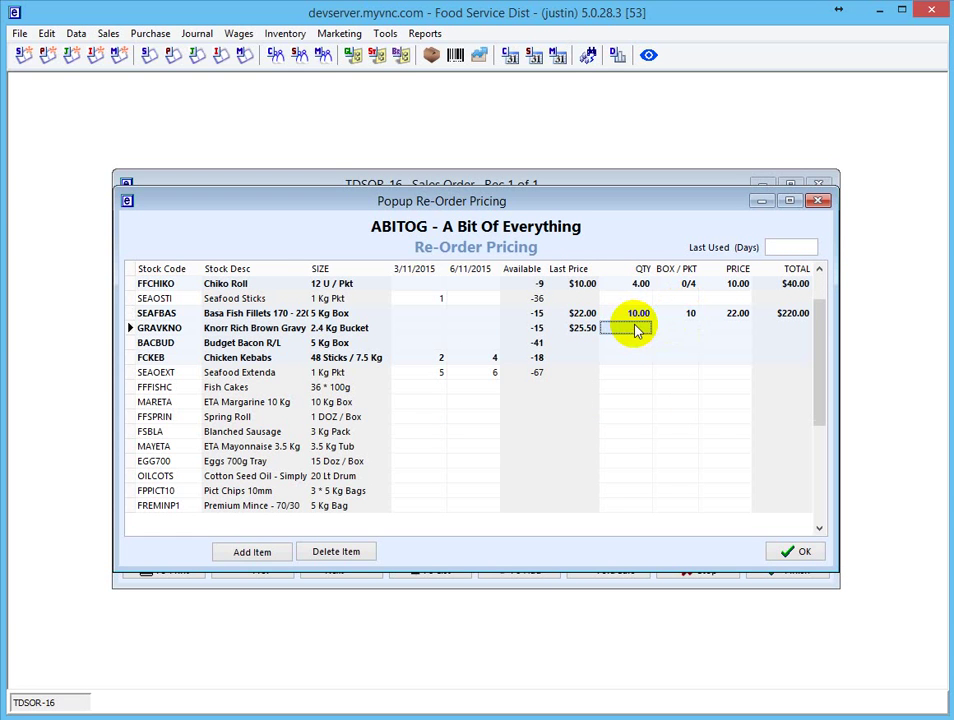
type("5")
key("Tab")
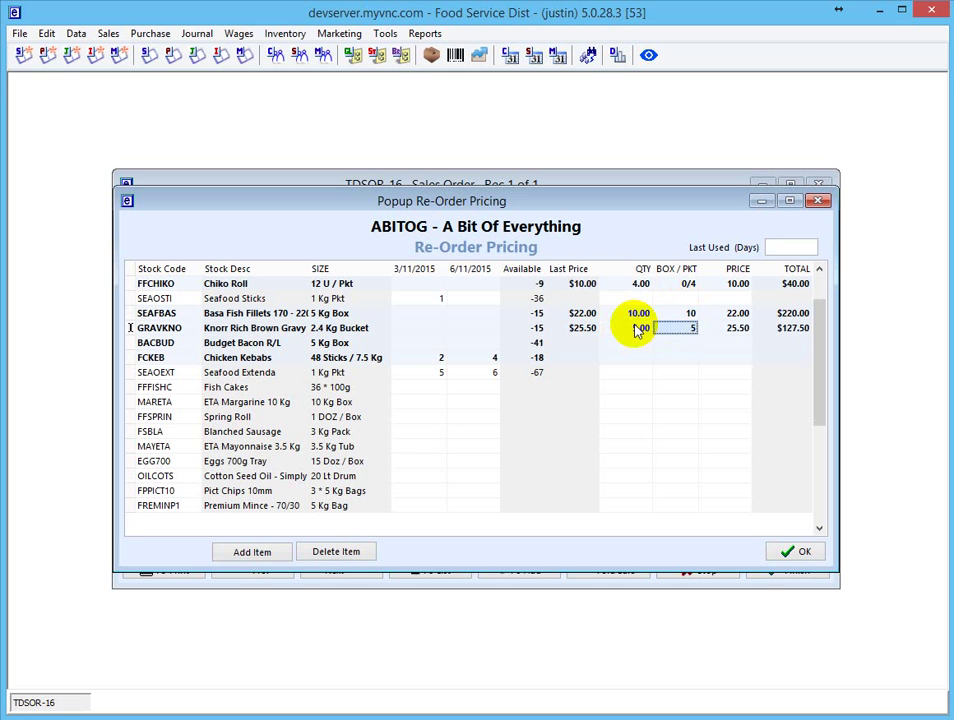
key("Down")
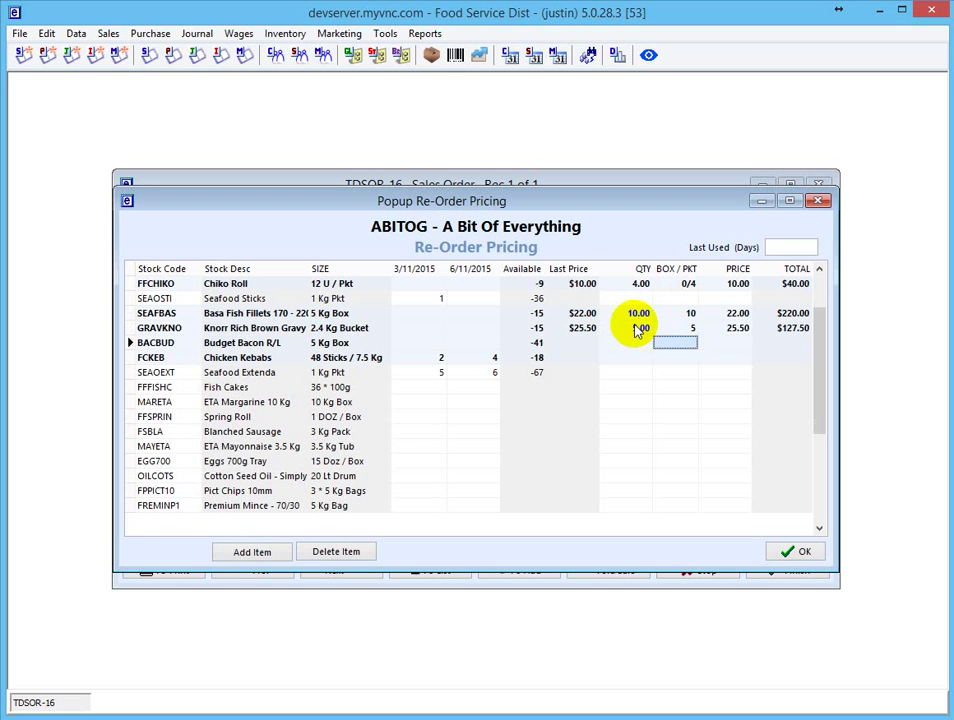
left_click(803, 554)
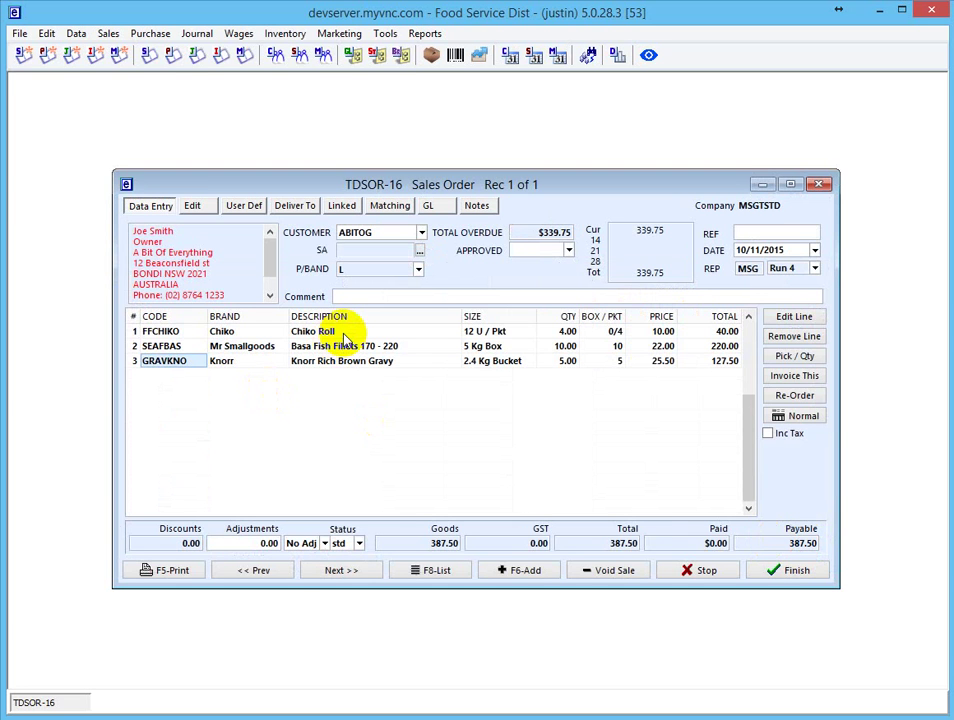
Add Corned Beef 1/2 (BEEFCB1) as a new order line by searching the stock for "beef".
key("Down")
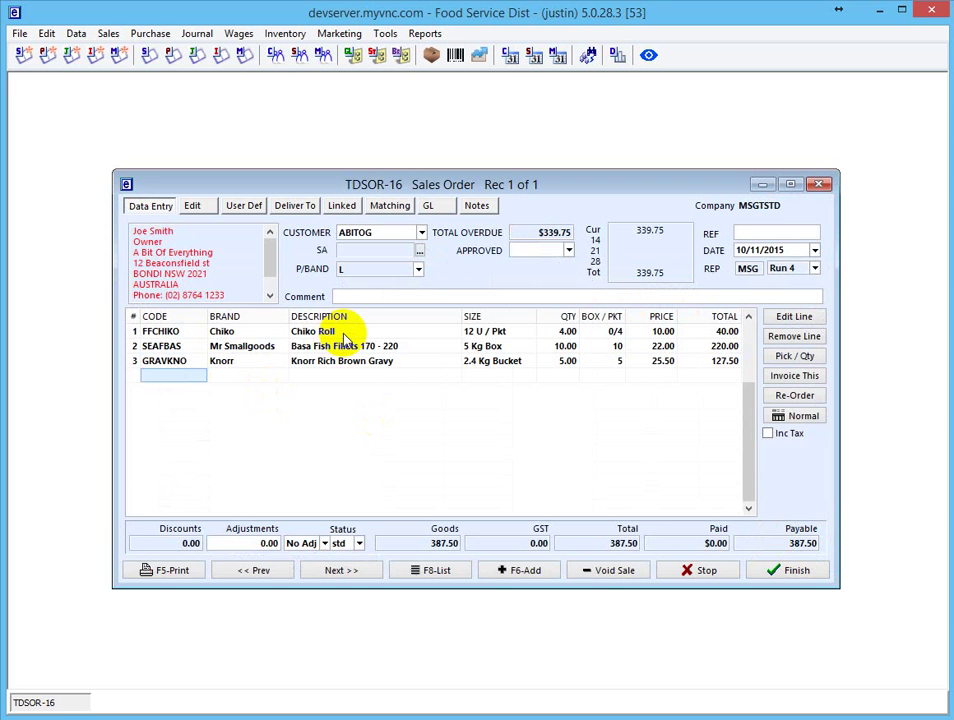
type("bee")
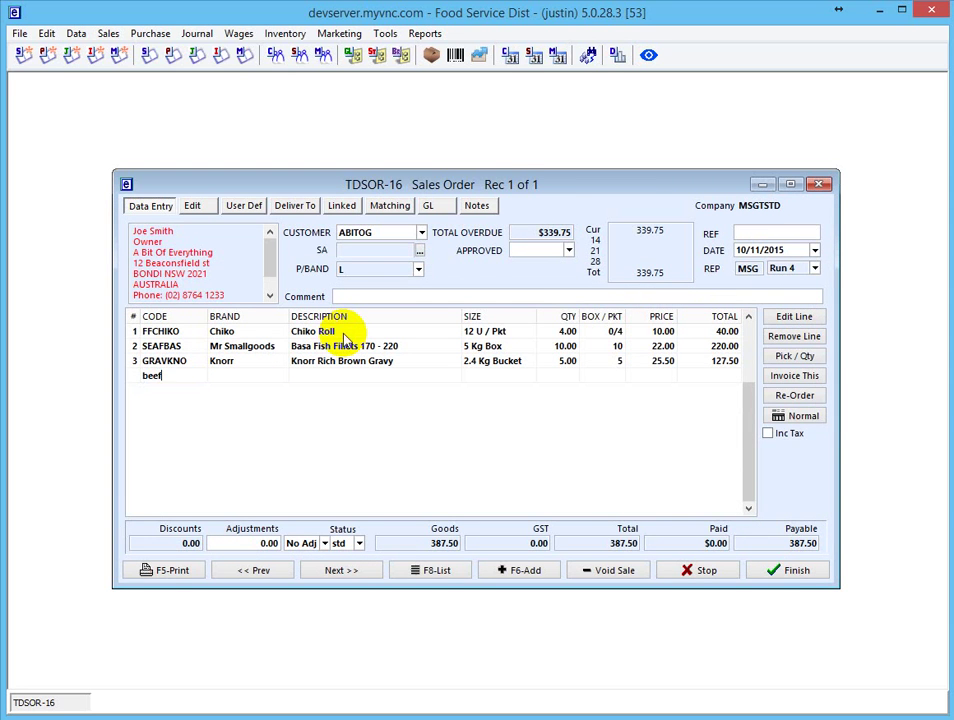
type("f")
key("Return")
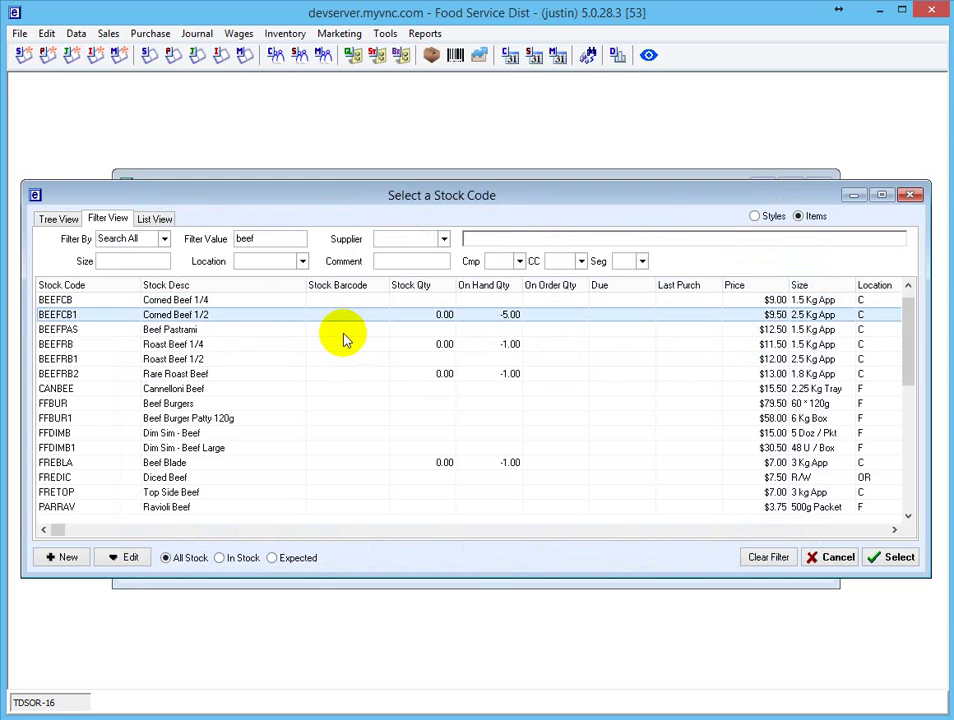
key("Return")
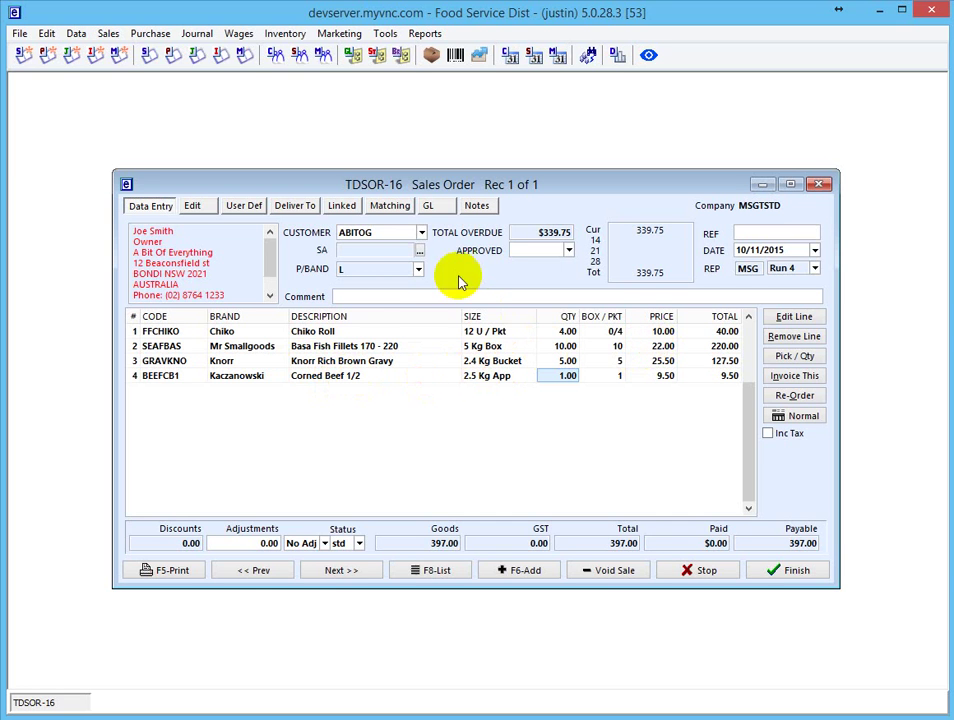
Bring up the re-order pricing list from the Basa Fish Fillets order line and open its column design for all users.
left_click(405, 347)
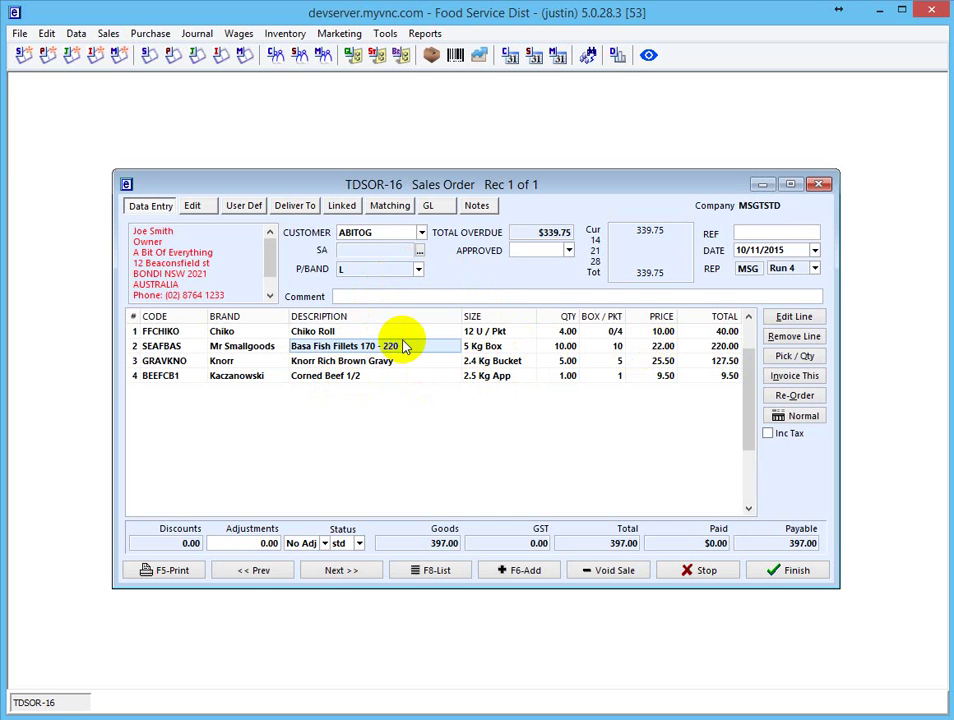
key("F7")
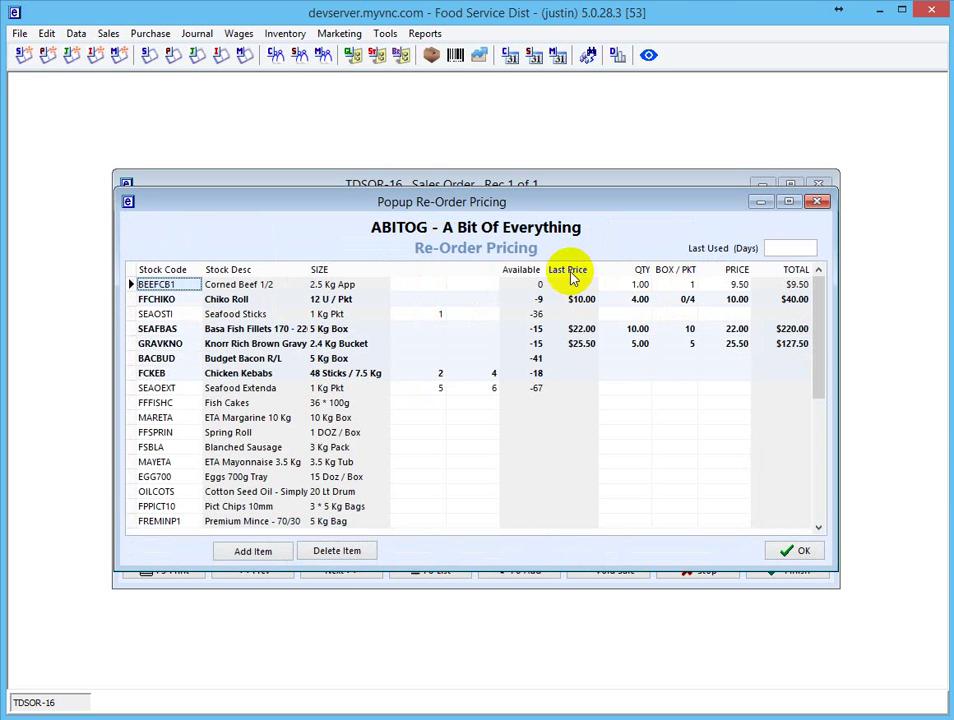
right_click(641, 277)
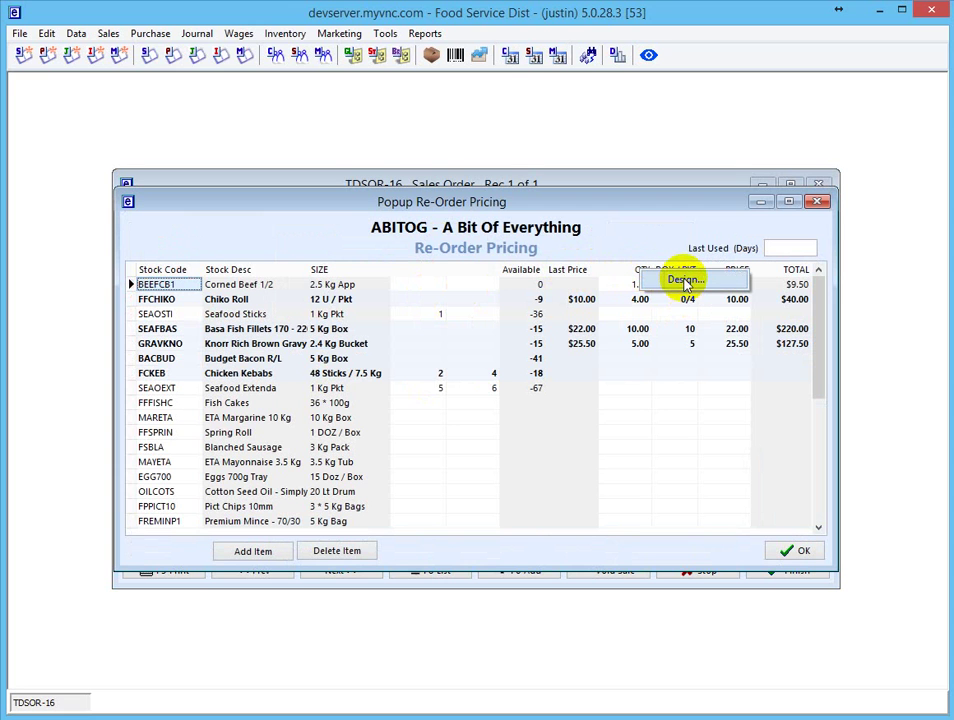
left_click(686, 280)
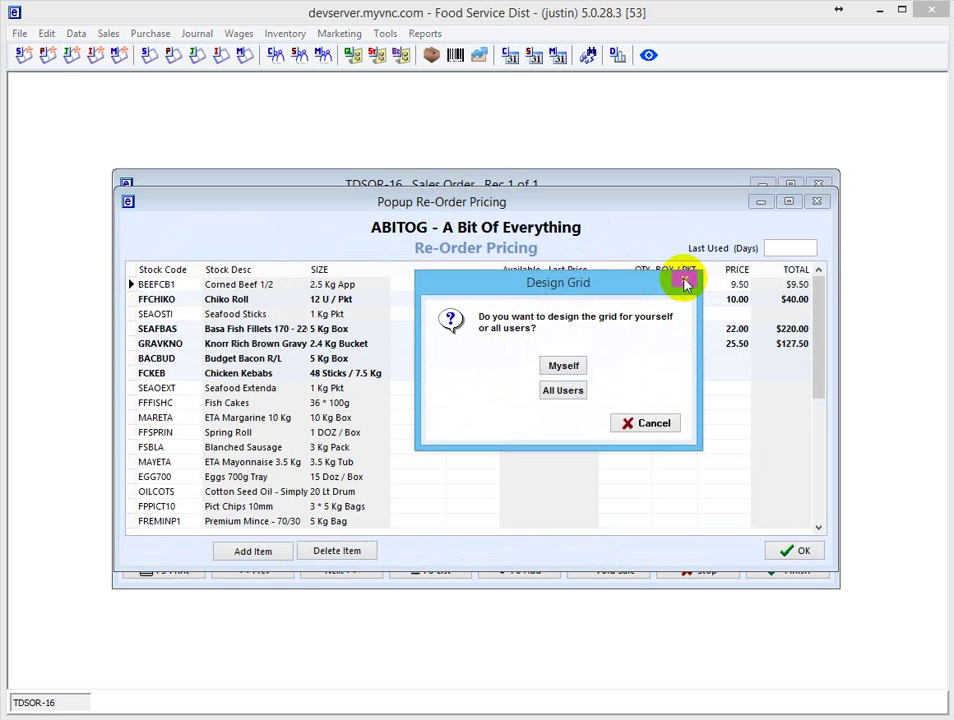
left_click(563, 392)
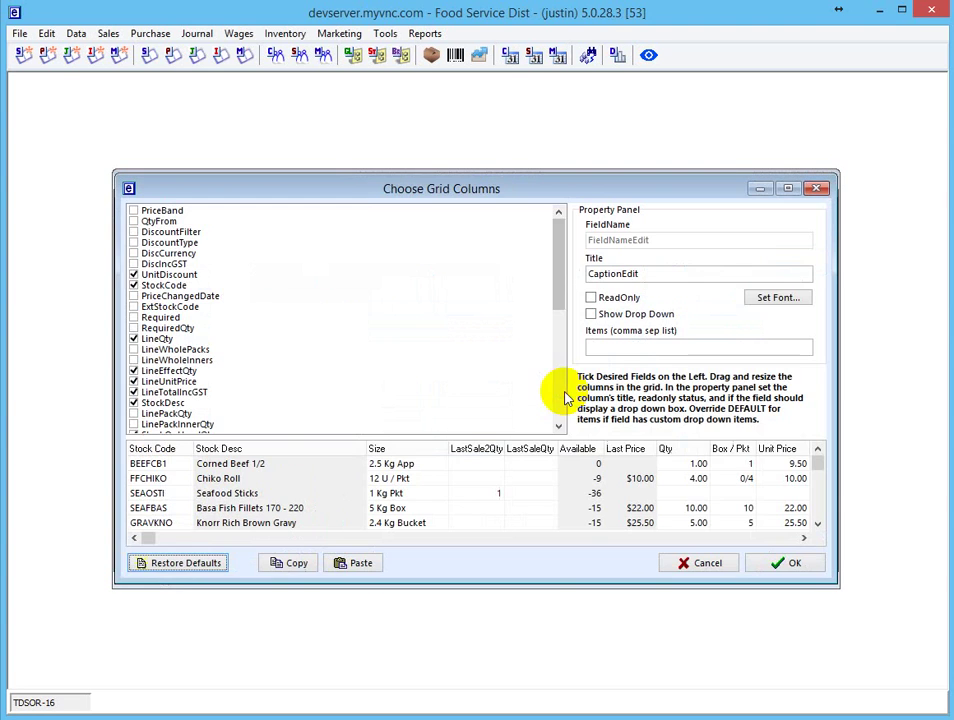
Add the RequiredQty column to the re-order pricing grid and place it between Last Price and Qty.
left_click(133, 329)
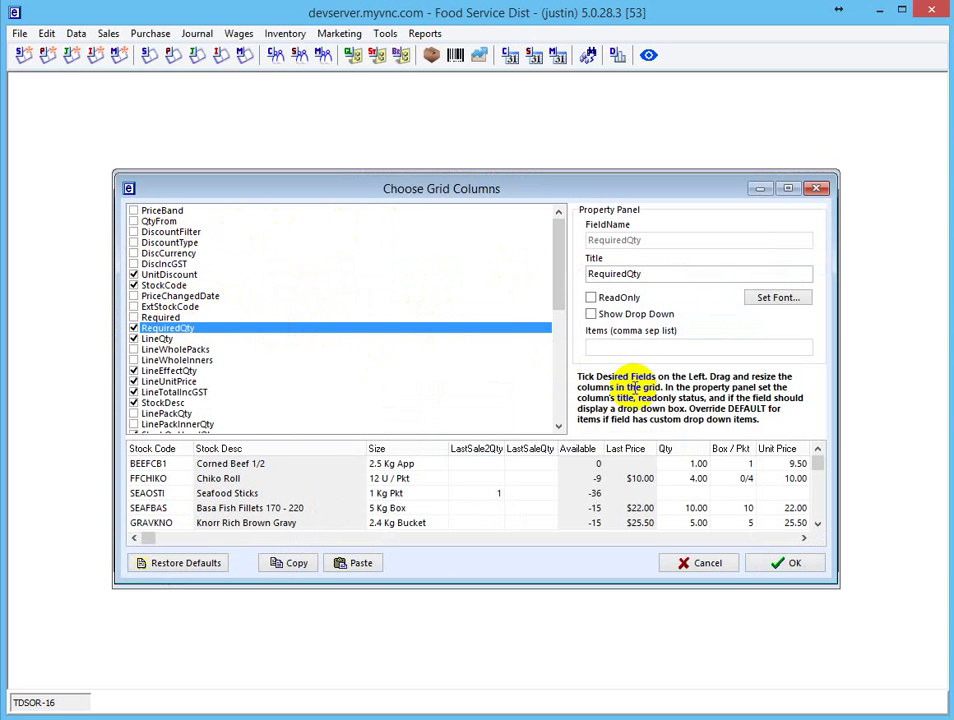
left_click(730, 538)
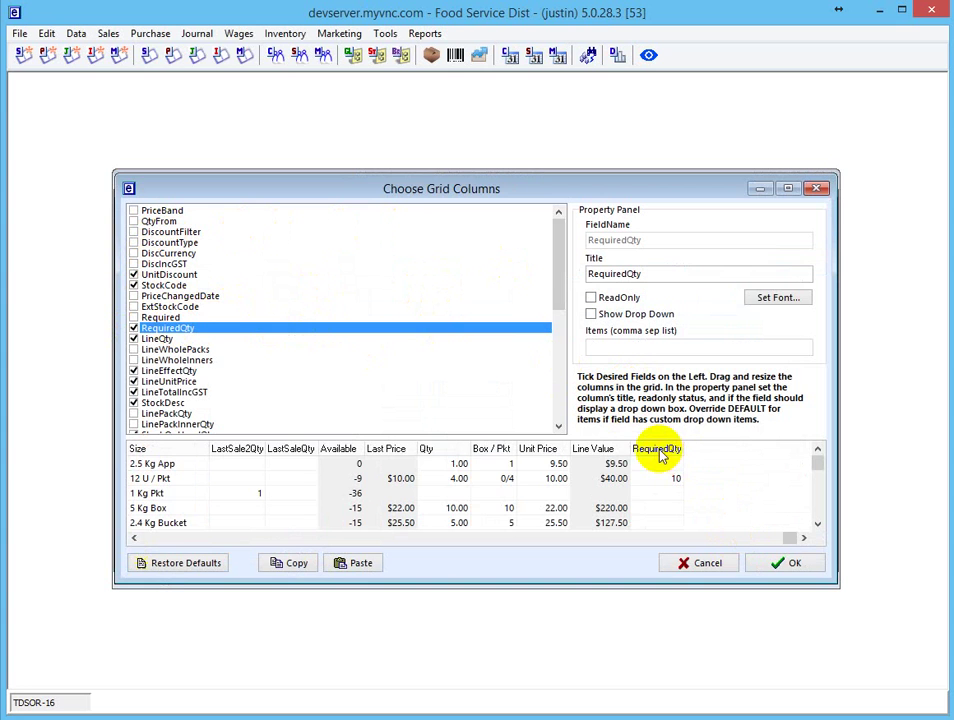
left_click_drag(657, 452, 452, 456)
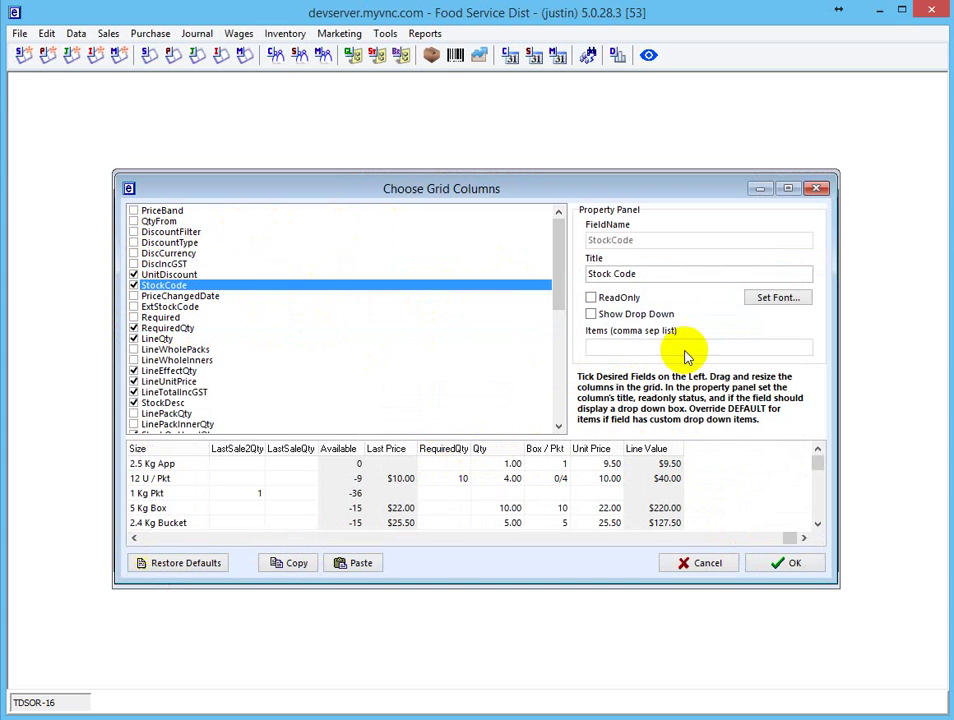
Retitle the RequiredQty column as Req and make it read-only.
left_click(447, 478)
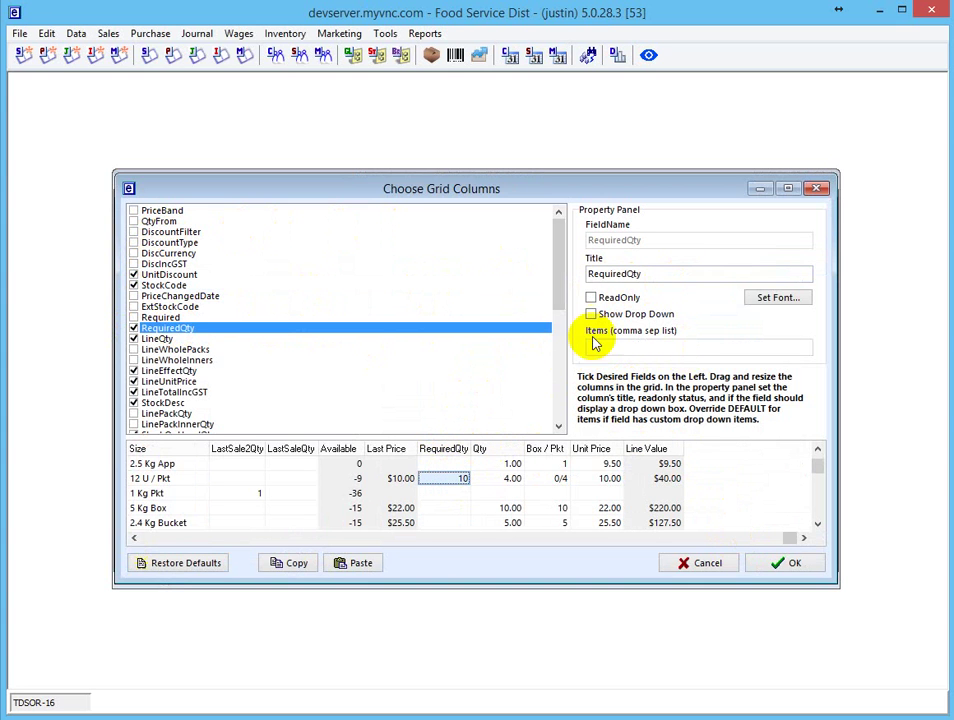
double_click(613, 274)
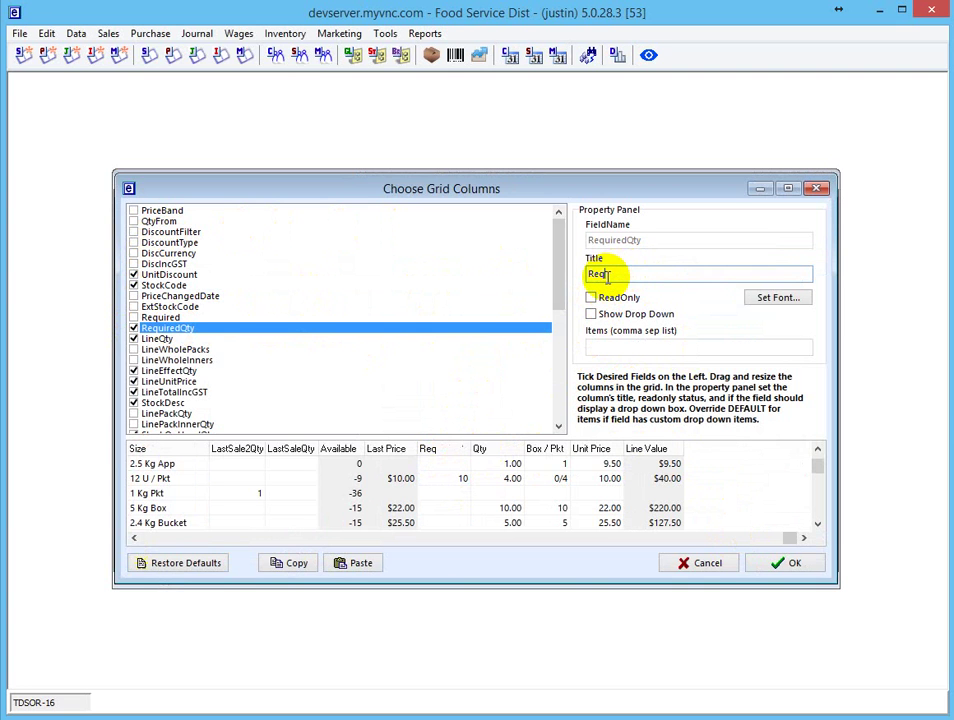
type("Req")
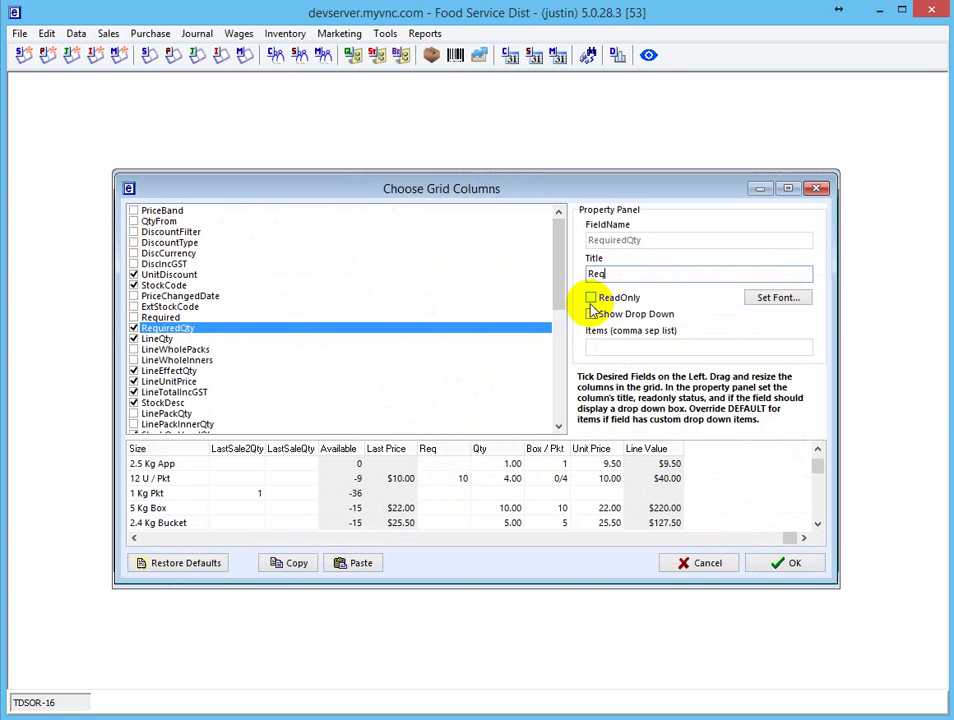
left_click(591, 299)
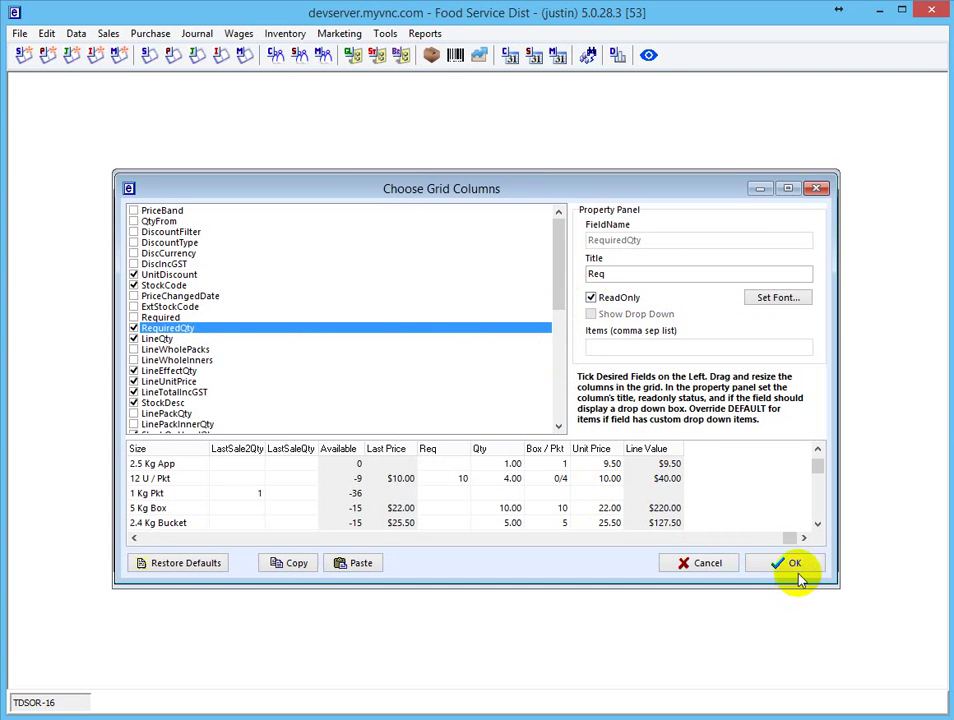
Set the Req column's font colour to Green, save the grid design, and return from the re-order pricing list to the sales order.
left_click(778, 299)
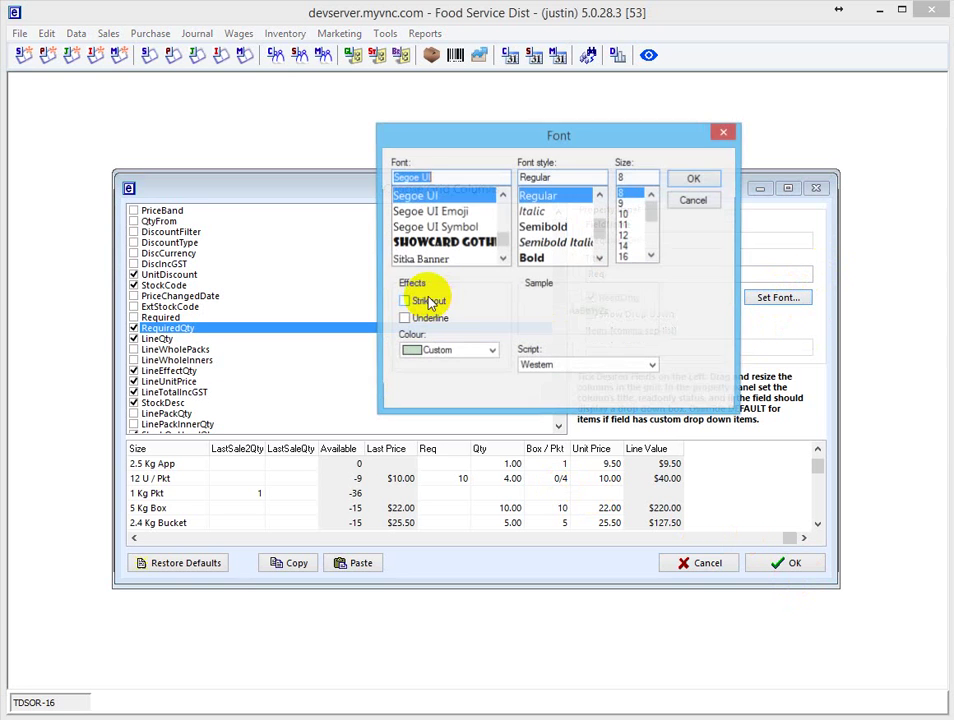
left_click(488, 360)
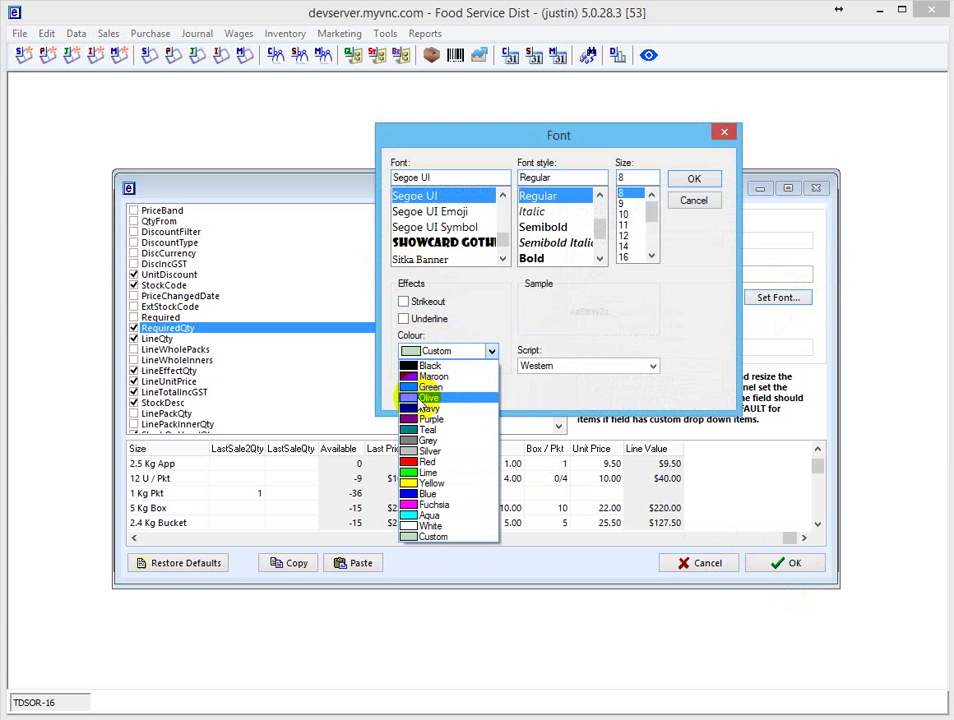
left_click(430, 393)
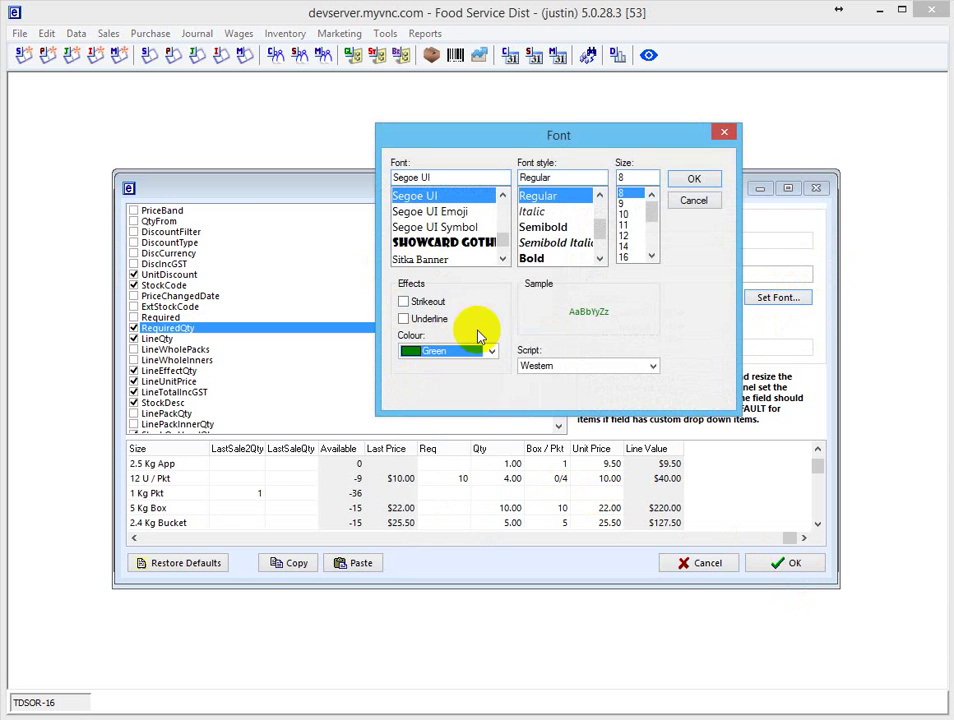
left_click(697, 180)
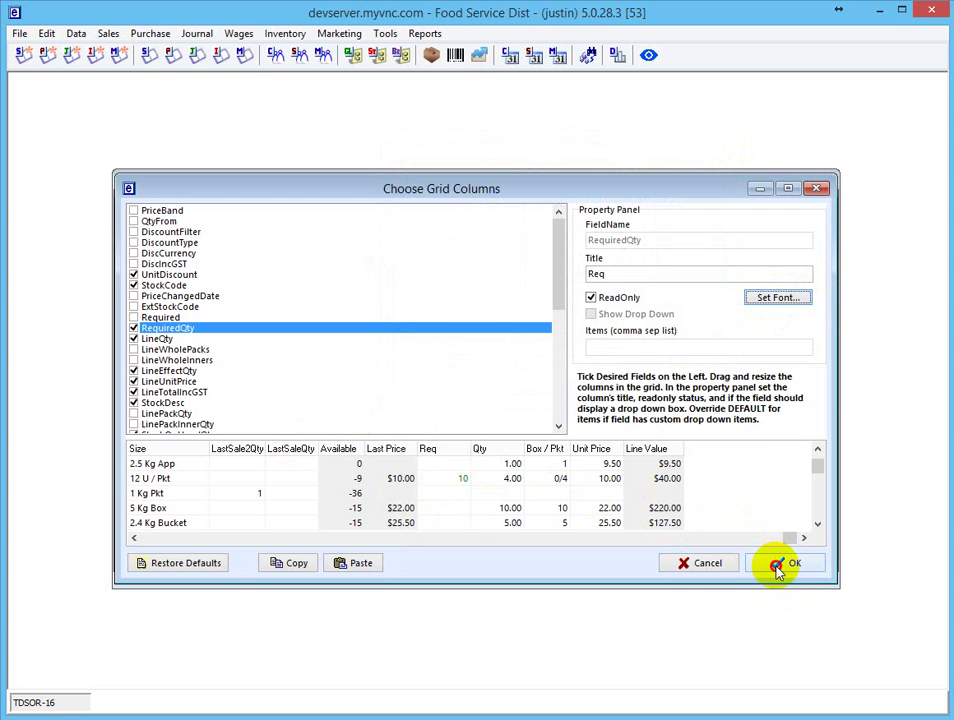
left_click(778, 568)
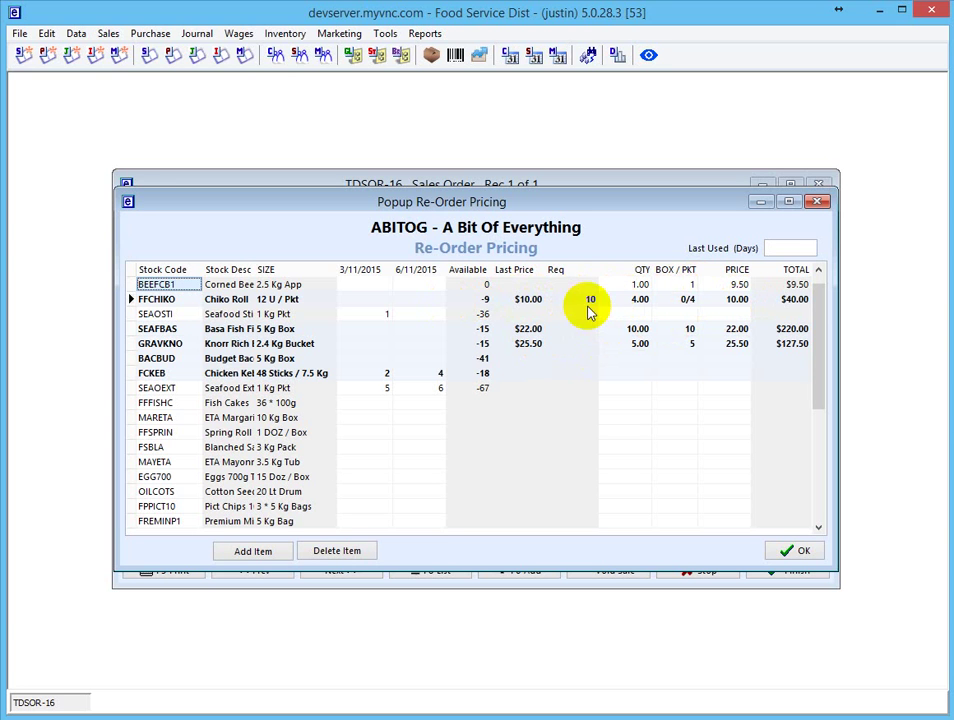
left_click(800, 552)
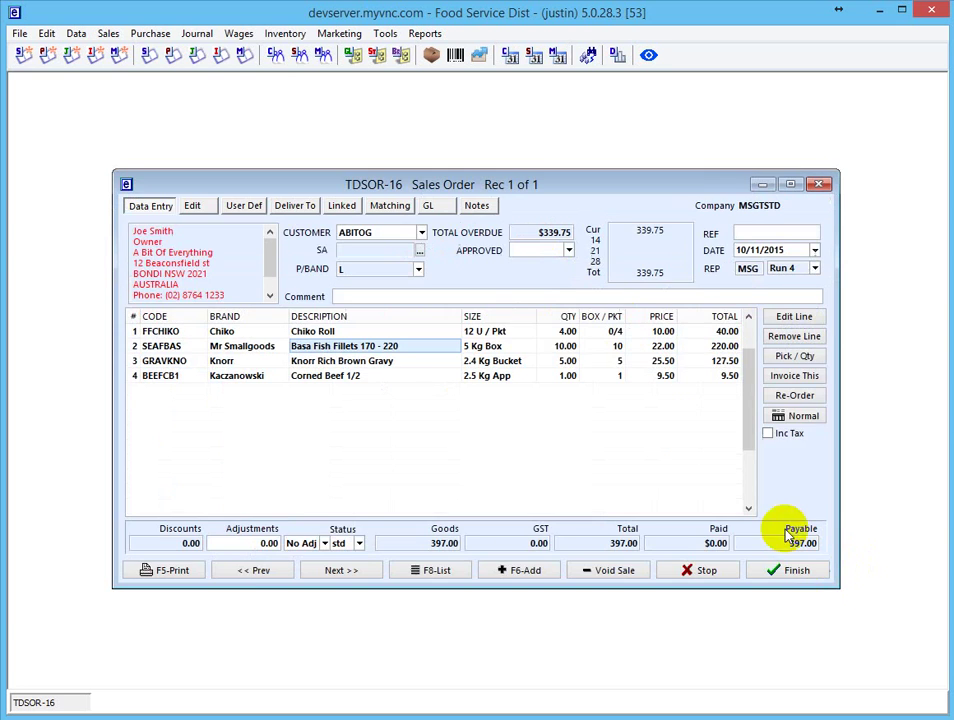
left_click(24, 55)
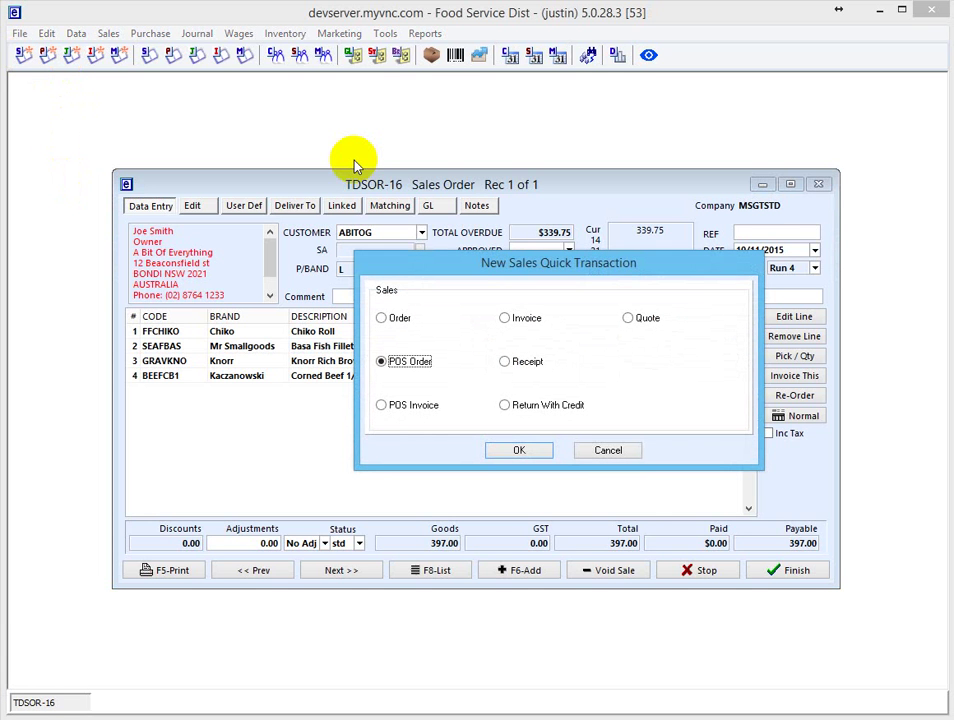
key("Return")
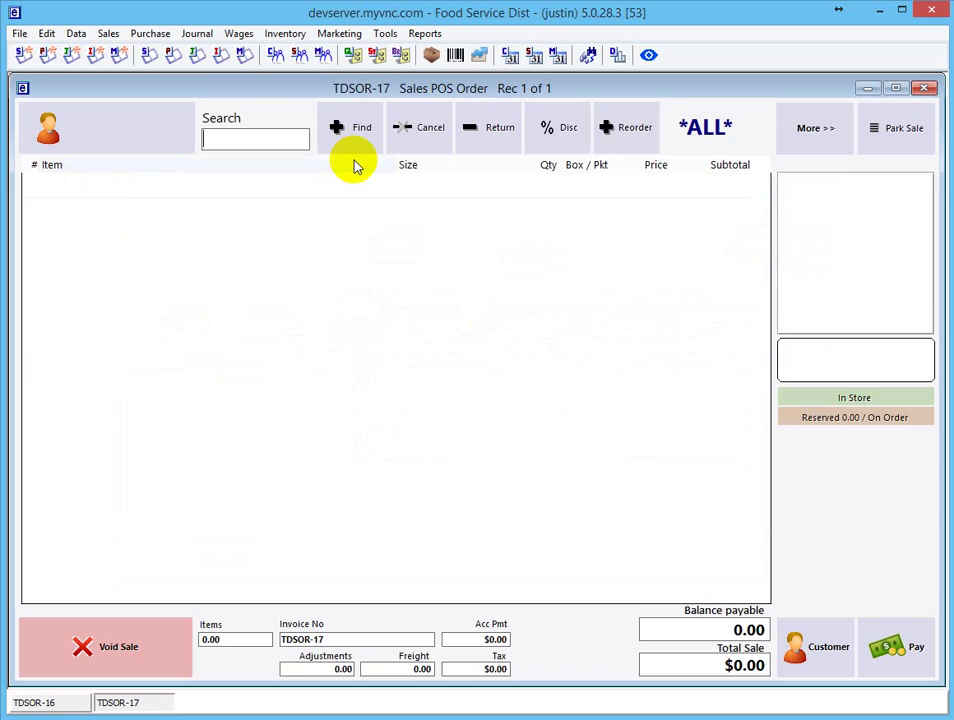
left_click(138, 137)
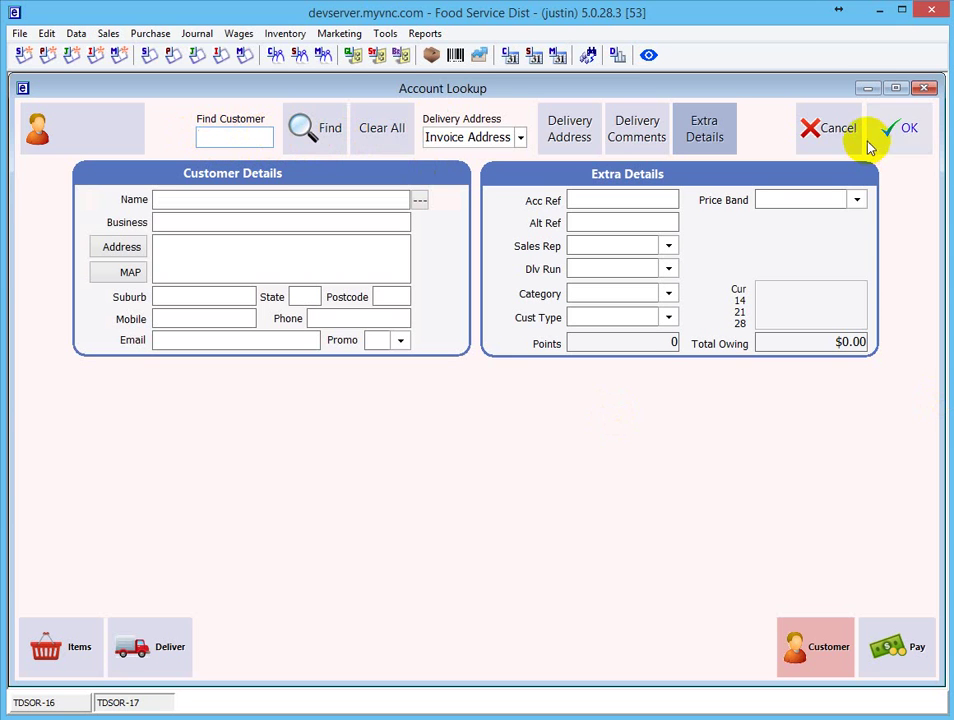
left_click(828, 132)
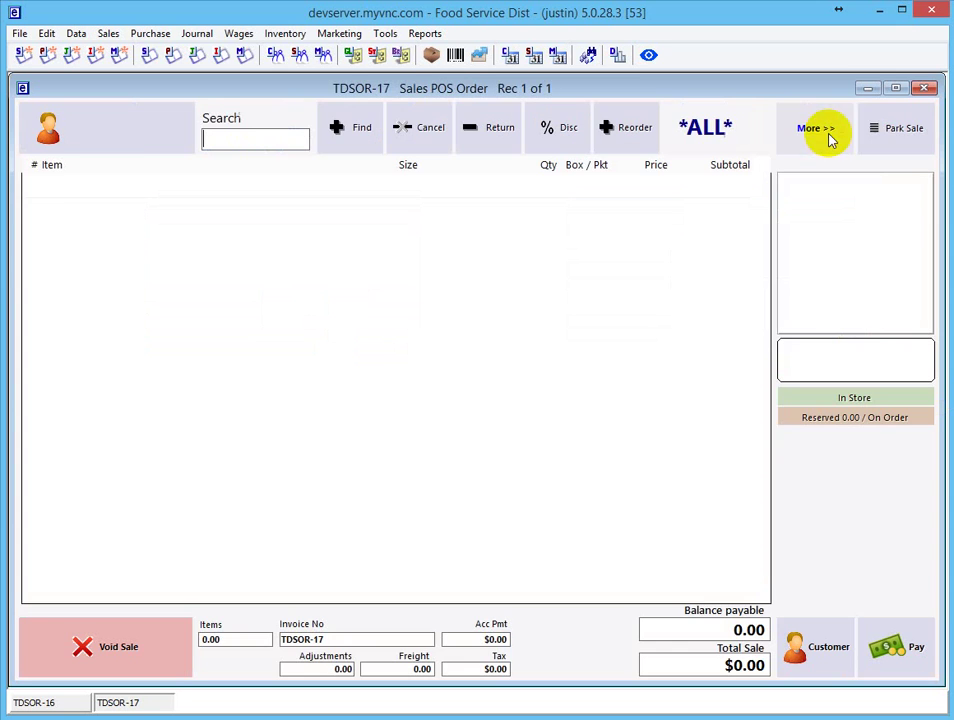
left_click(926, 90)
Enable the Touch Keypad in the POS Screen section of the general system settings and save the change.
left_click(19, 33)
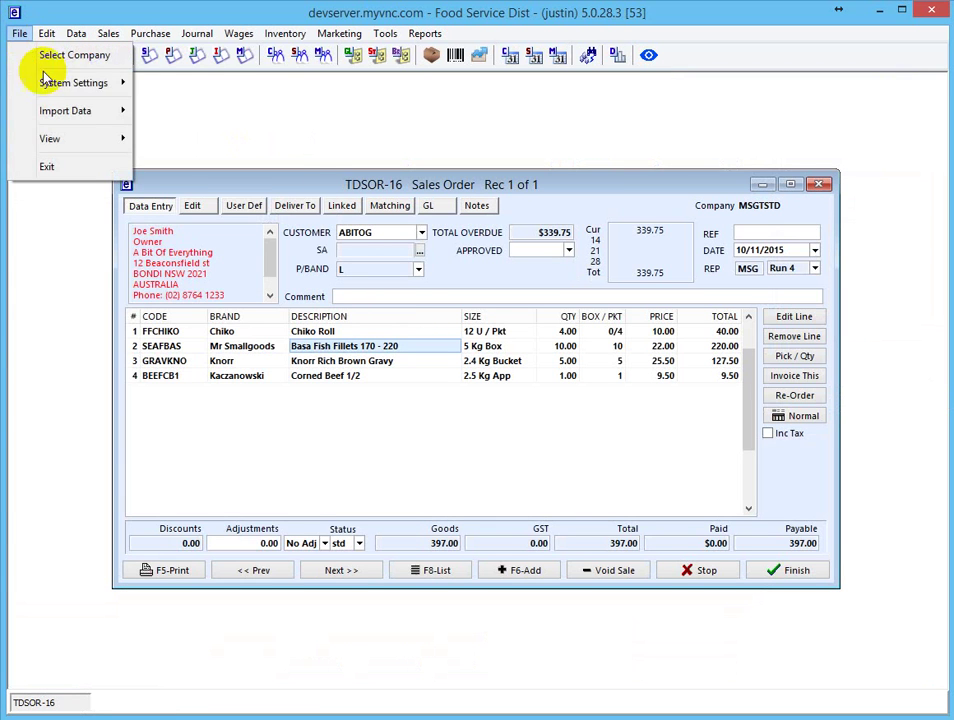
mouse_move(47, 81)
left_click(236, 100)
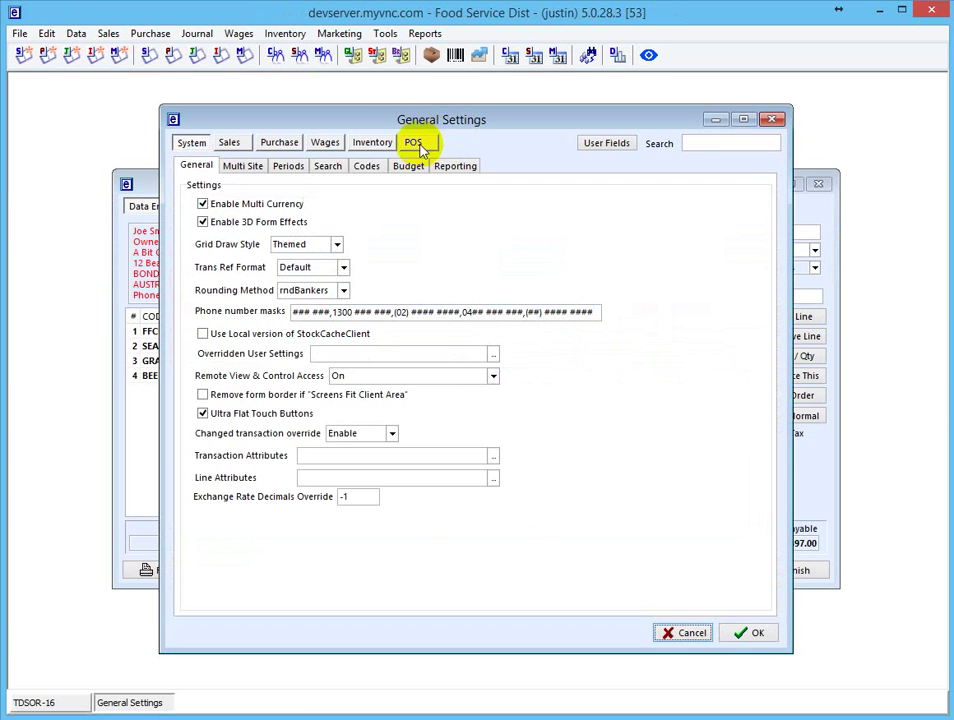
left_click(418, 146)
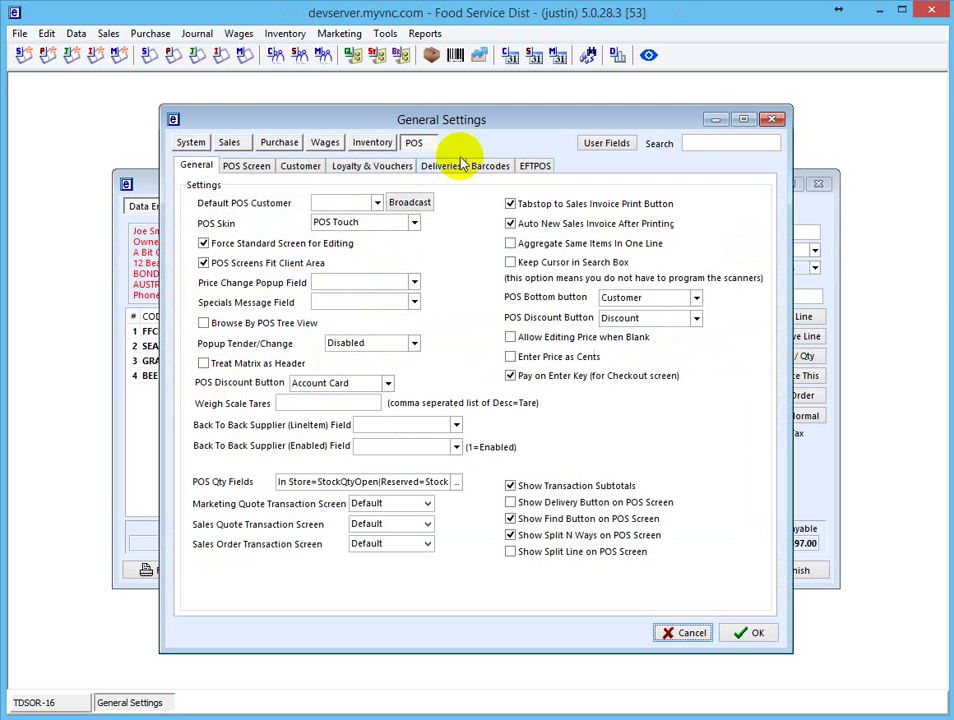
left_click(250, 168)
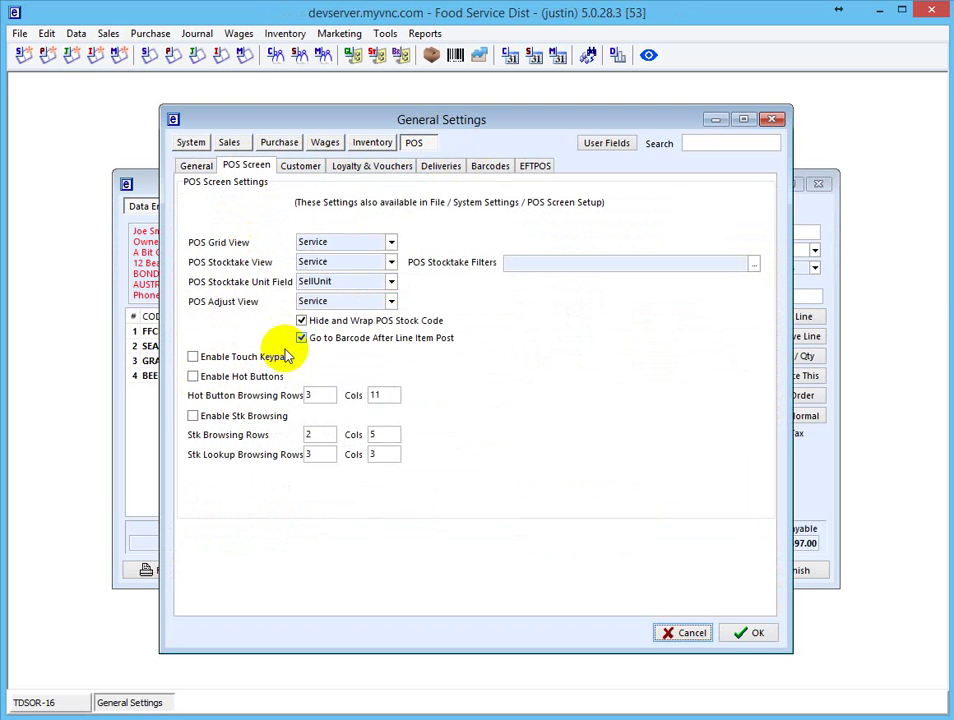
left_click(193, 357)
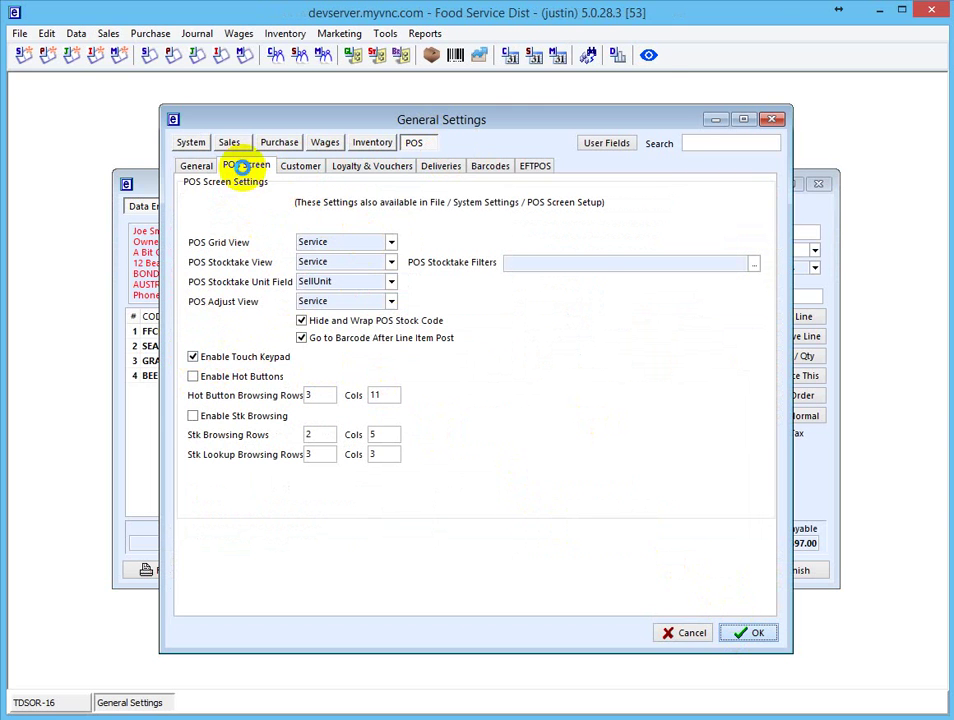
key("Return")
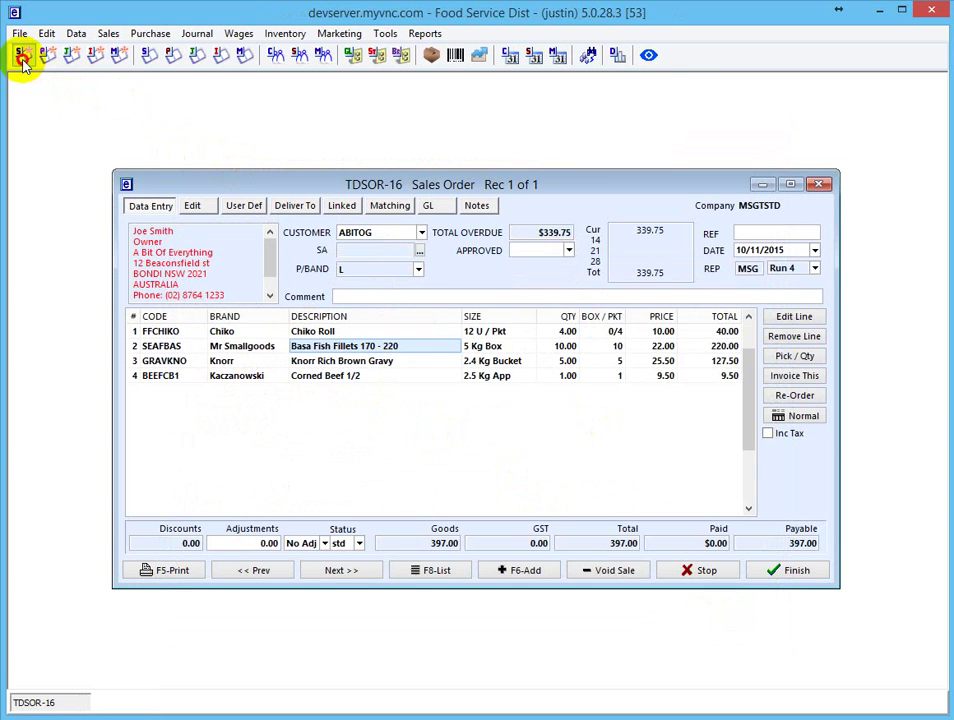
Start a new sales transaction of type POS Order.
left_click(19, 56)
left_click(417, 364)
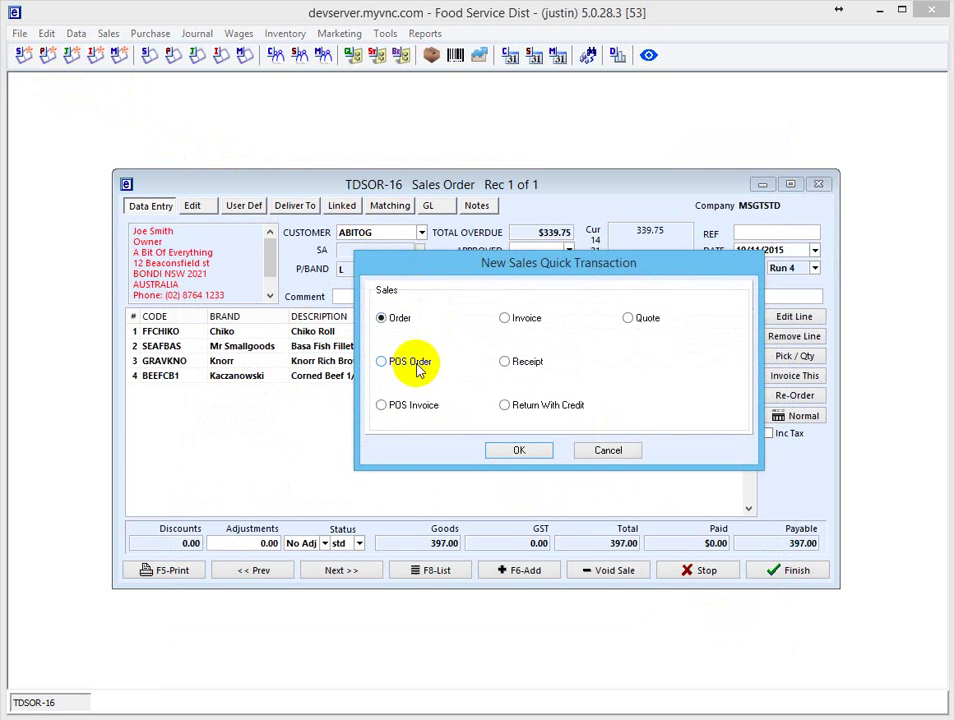
left_click(510, 450)
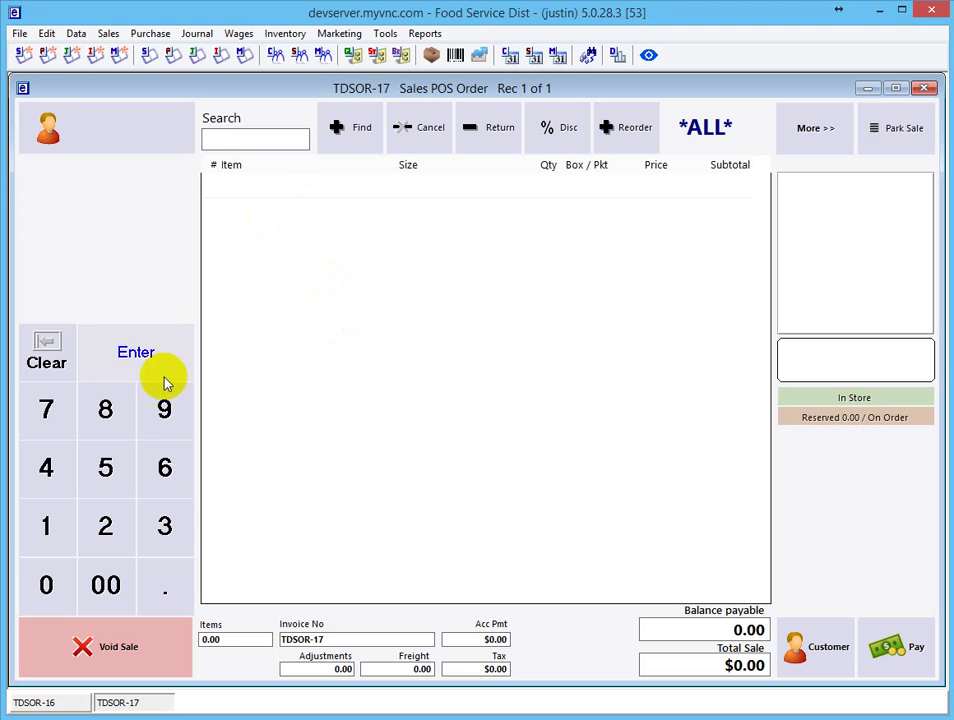
Assign the customer A Bit Of Everything to the POS order by searching for abi, and continue with the sale.
left_click(145, 135)
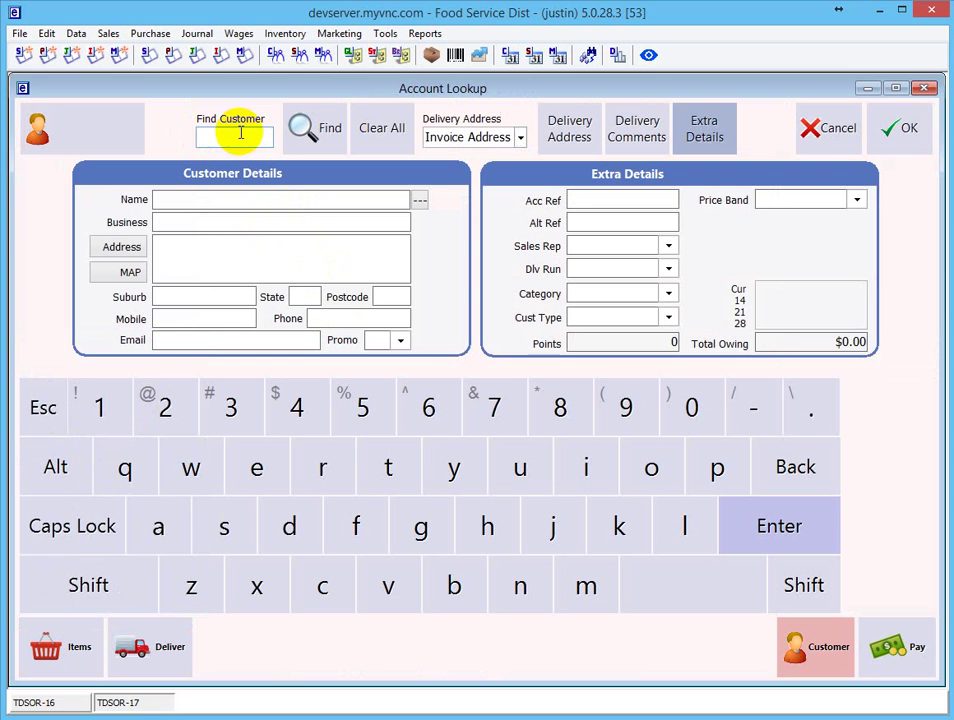
left_click(240, 133)
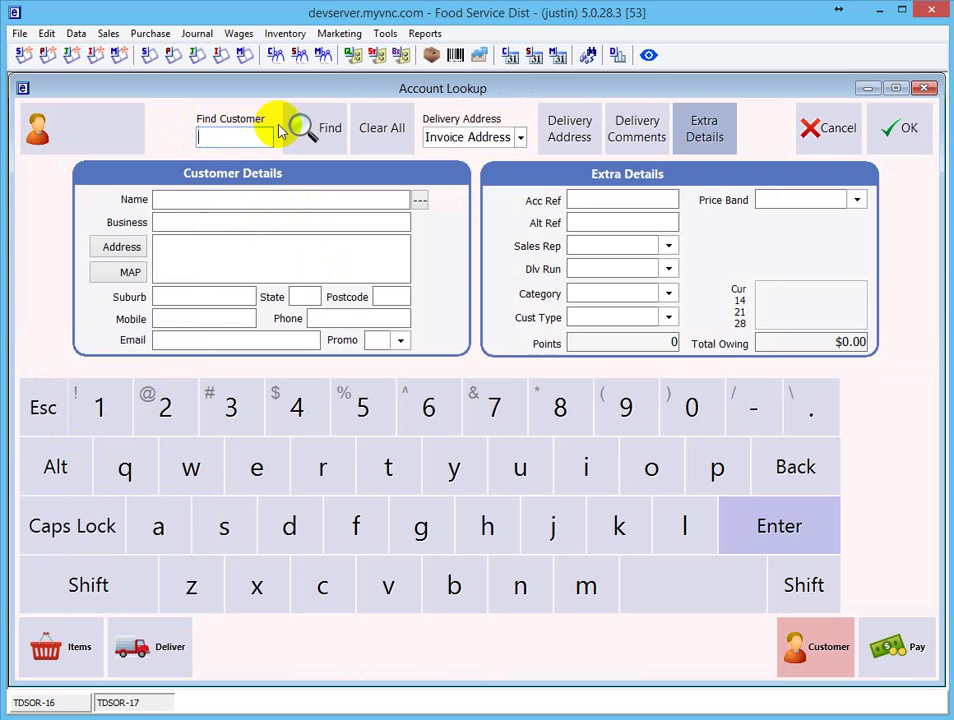
left_click(159, 540)
left_click(450, 588)
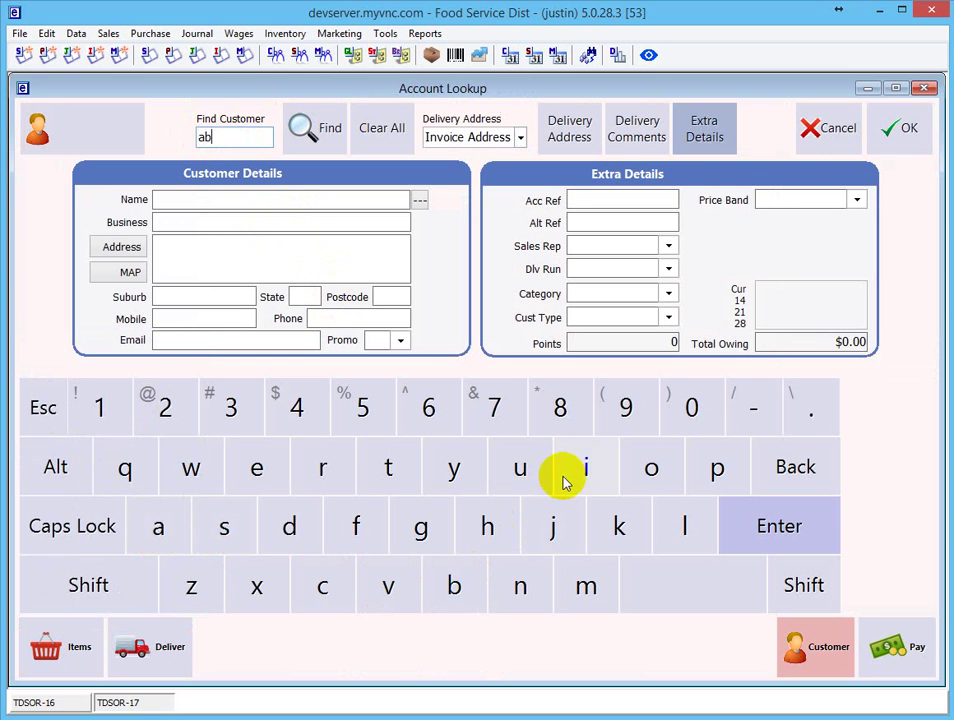
left_click(580, 462)
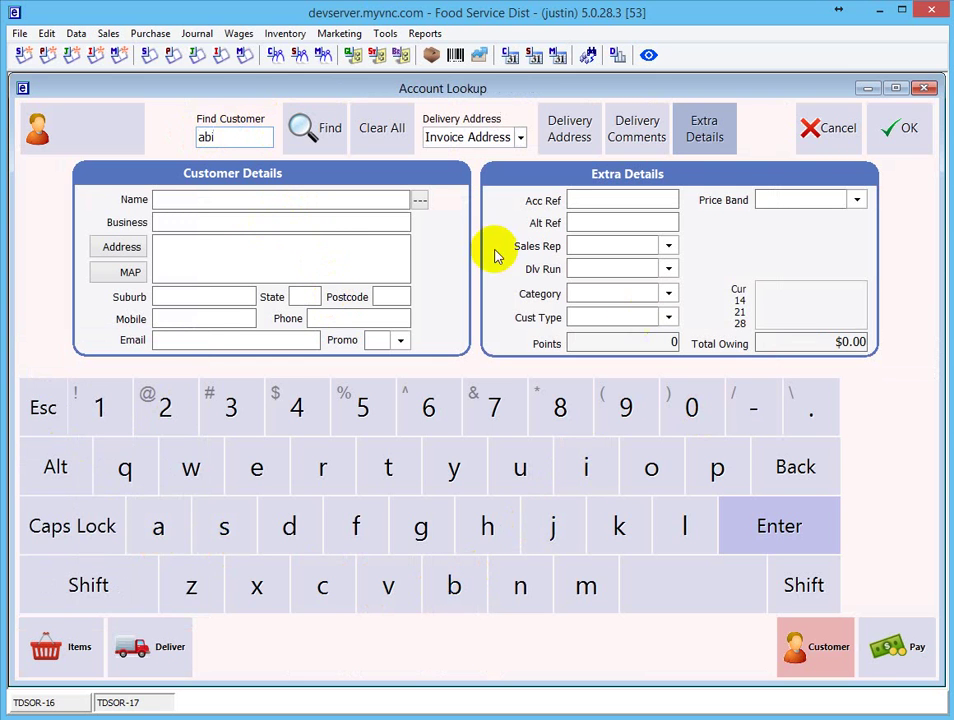
left_click(762, 522)
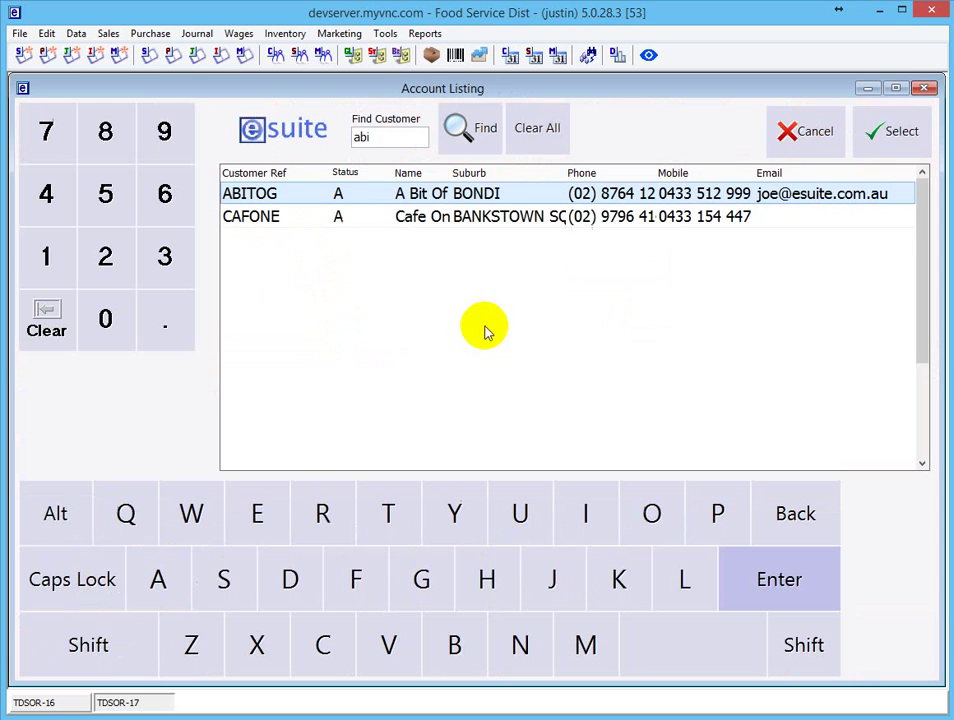
left_click(876, 130)
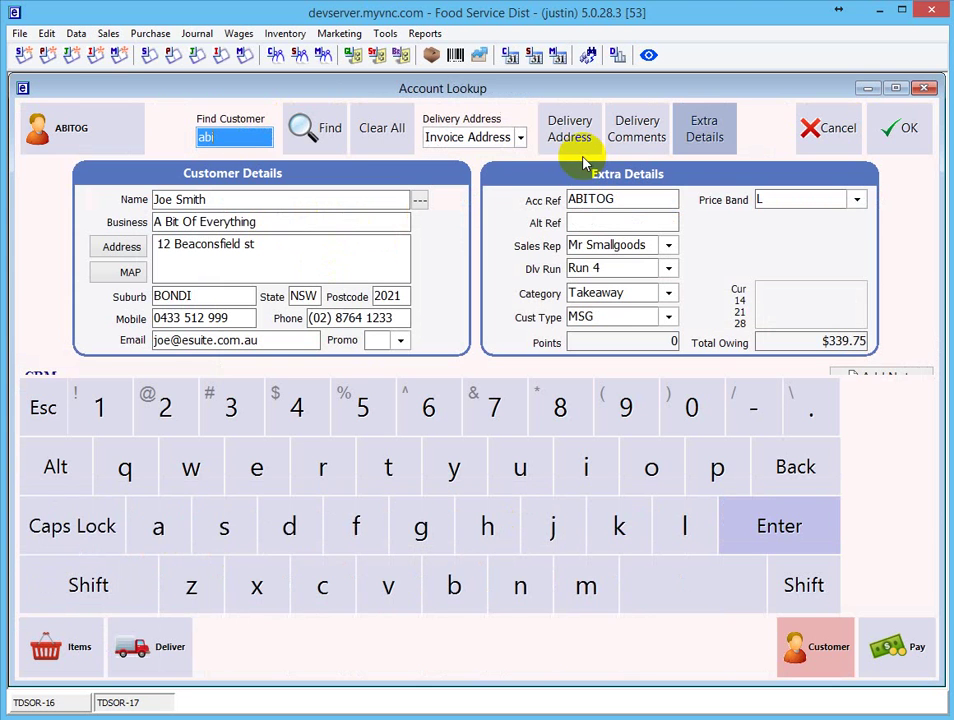
left_click(895, 127)
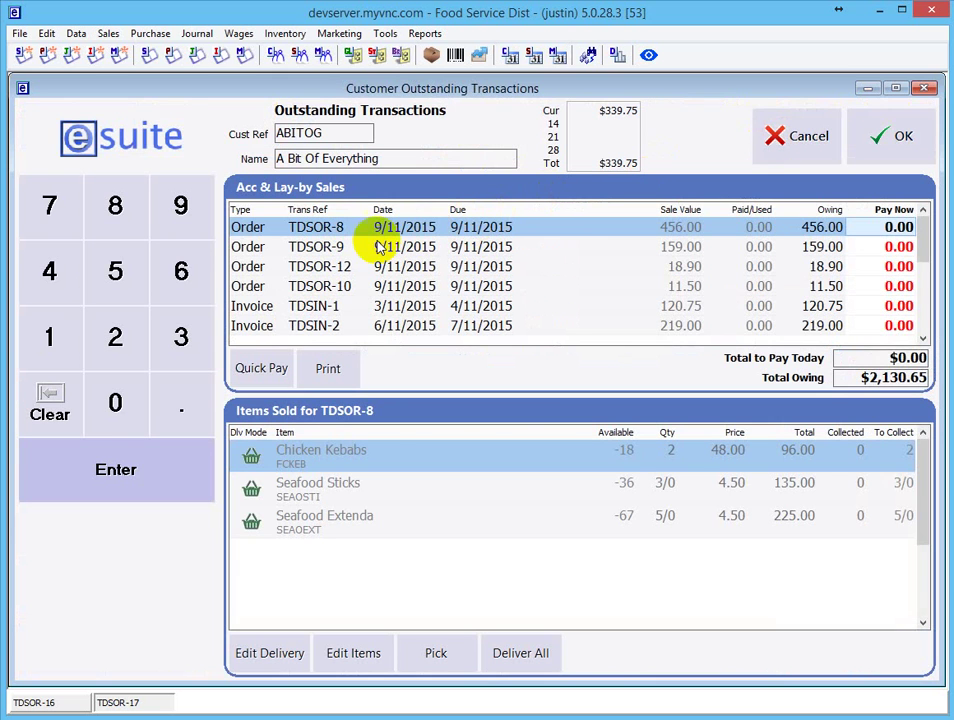
left_click(892, 141)
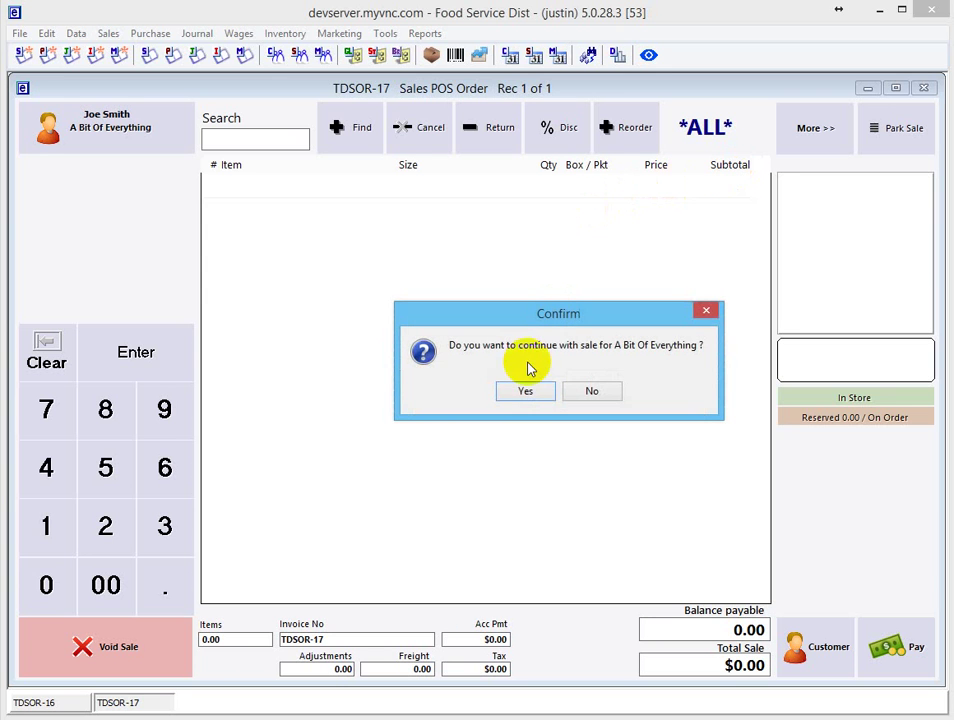
left_click(521, 392)
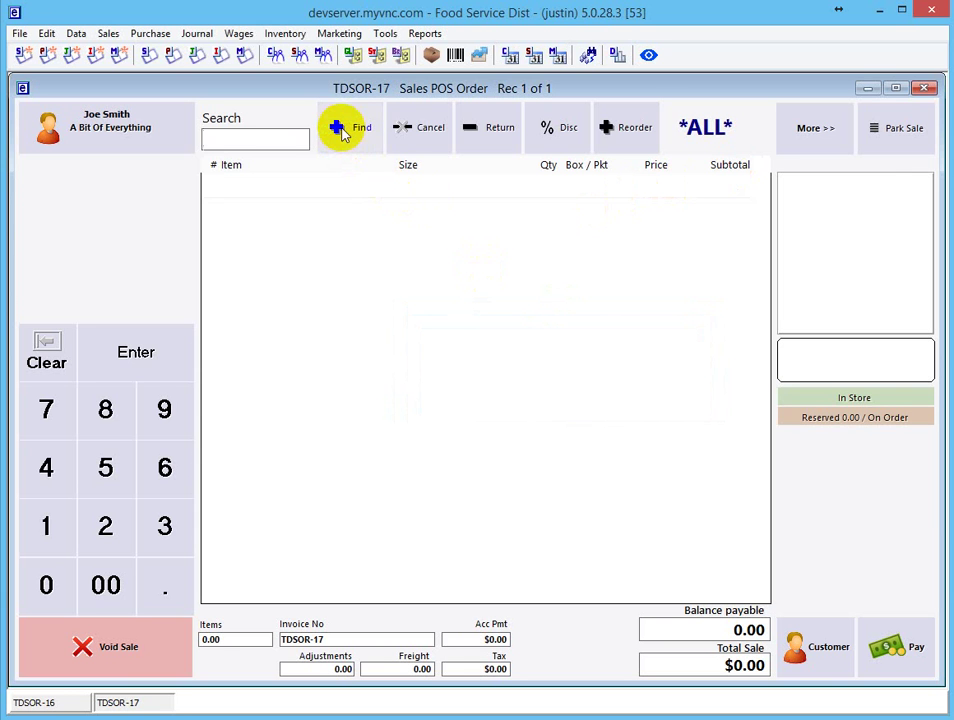
Search stock descriptions for BEEF and add the Beef Blade item (FREBLA) to the POS order.
left_click(340, 127)
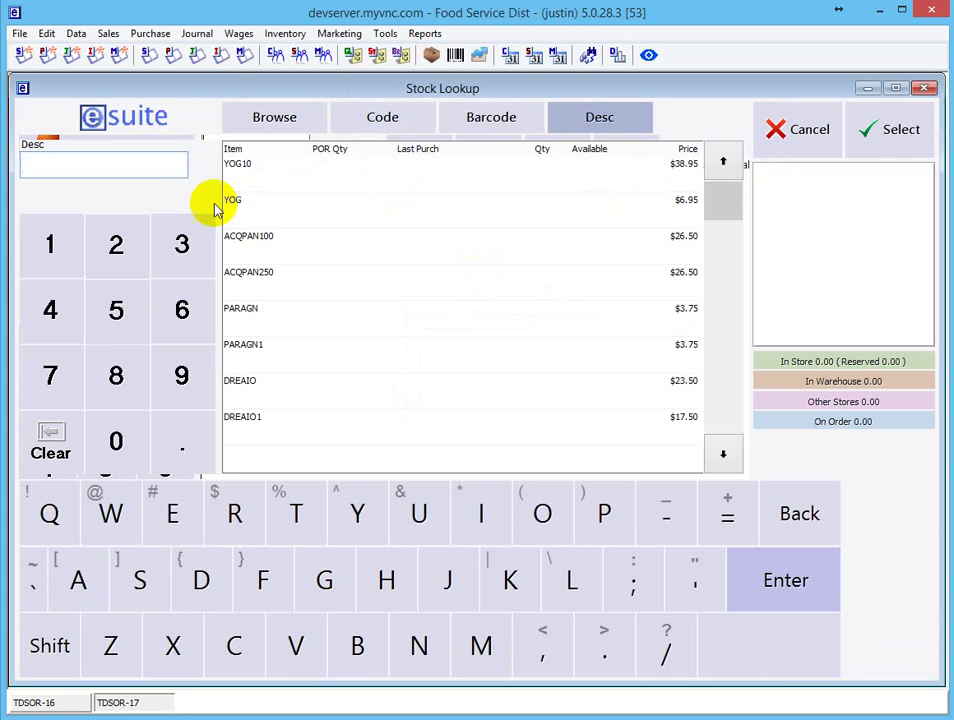
left_click(352, 648)
left_click(162, 512)
left_click(162, 512)
left_click(254, 572)
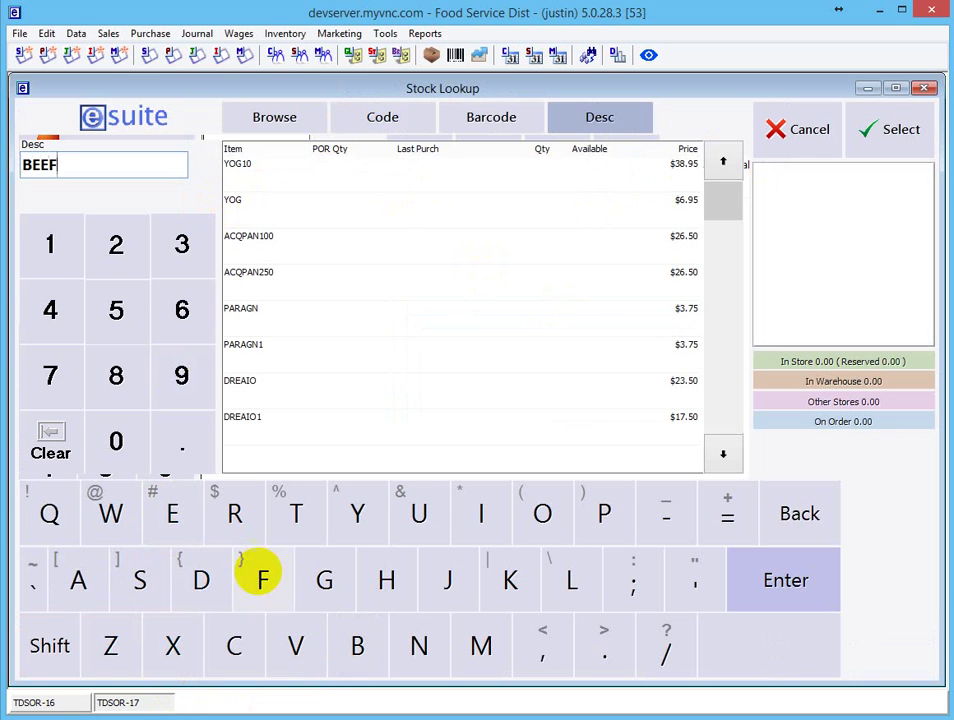
left_click(769, 553)
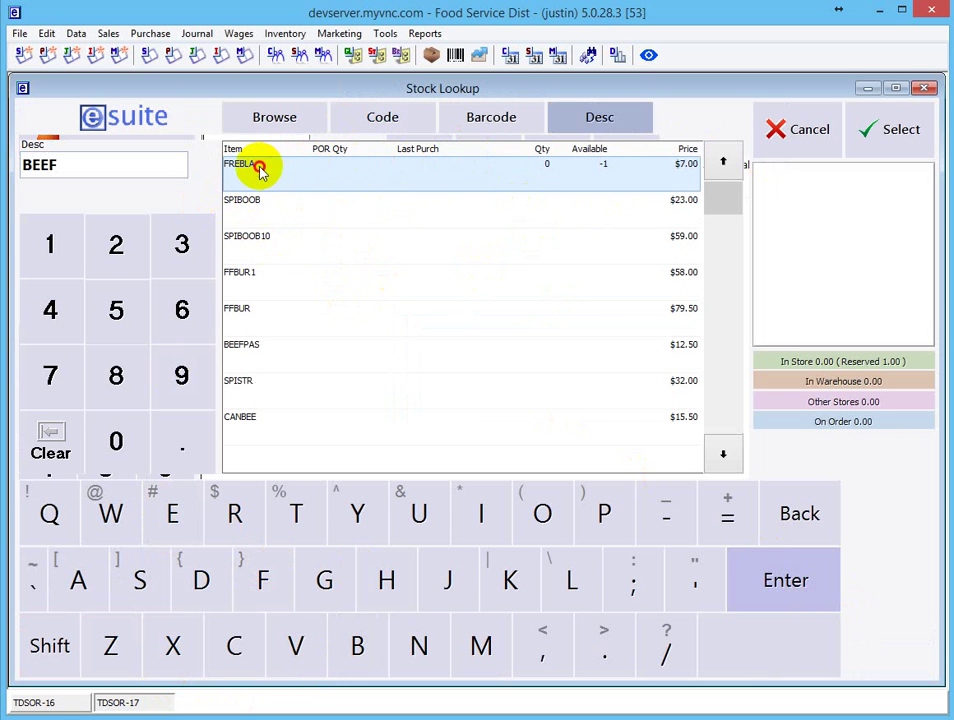
left_click(878, 126)
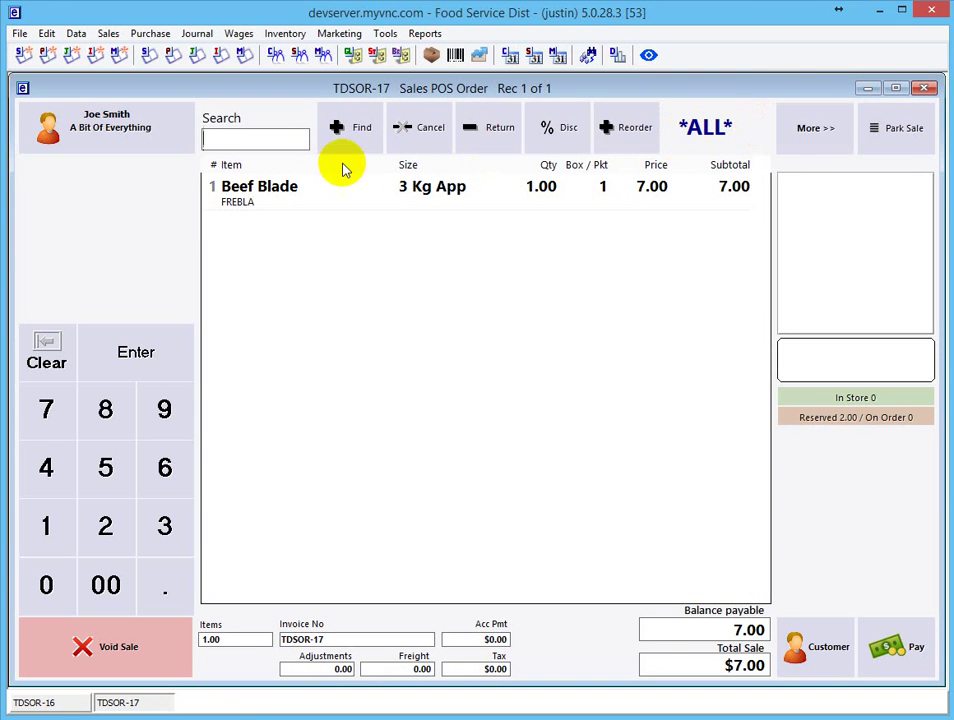
Open the customer's re-order pricing list from the POS order and set the Chiko Roll quantity to 5.
left_click(630, 128)
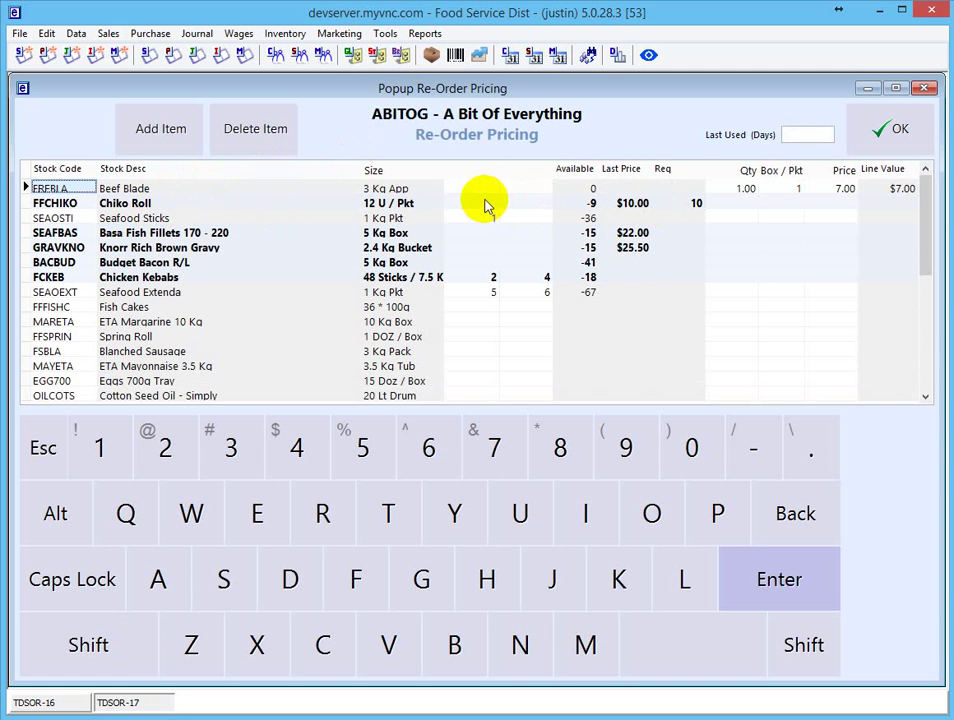
left_click(735, 218)
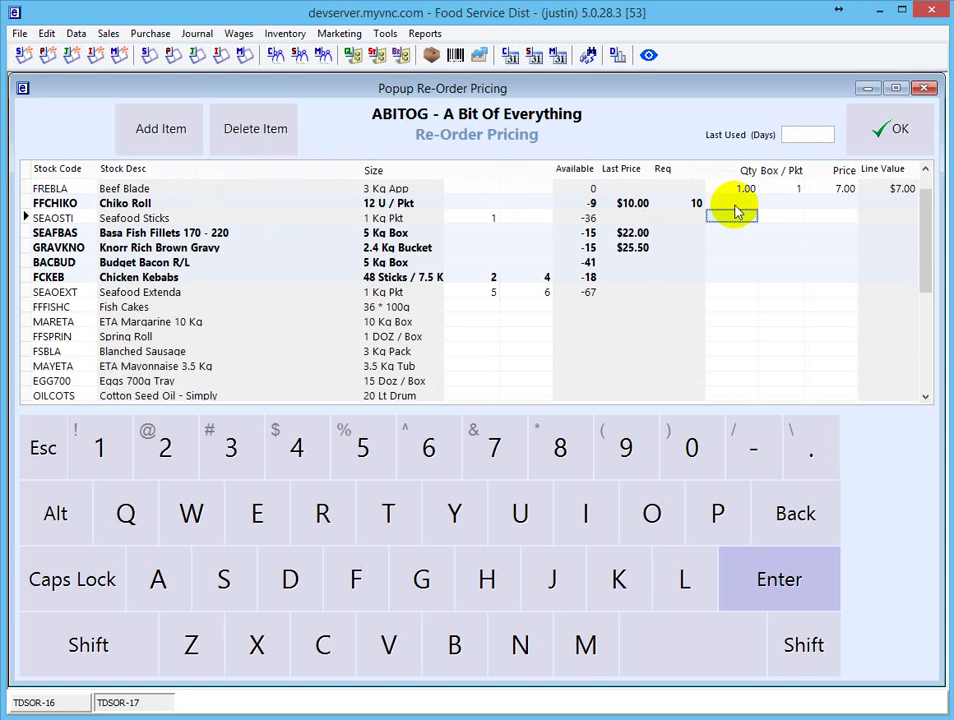
left_click(735, 206)
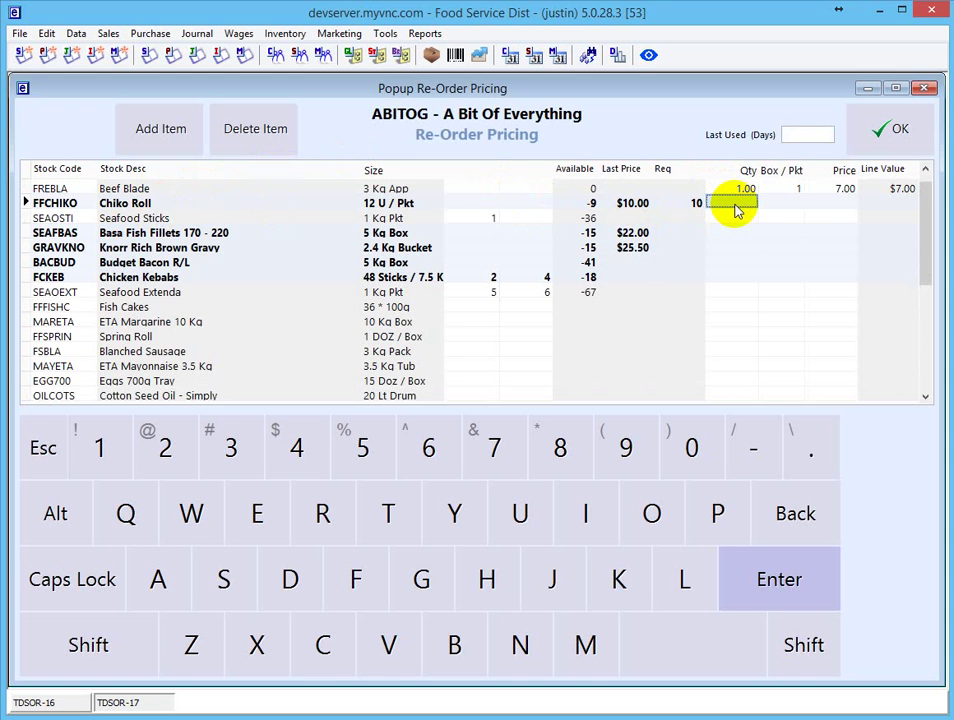
left_click(368, 445)
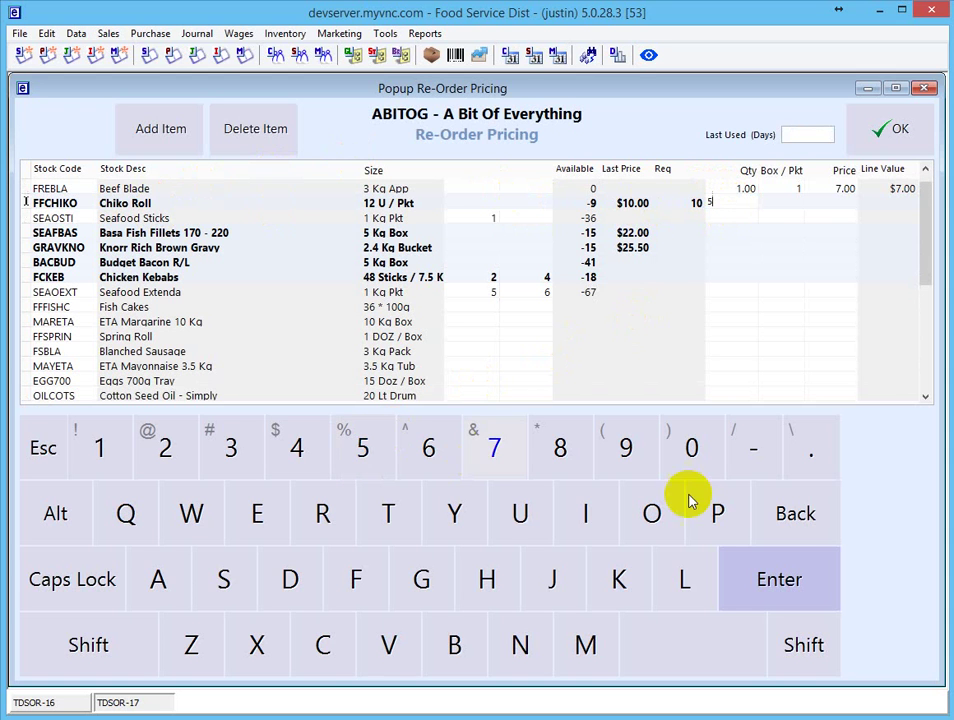
left_click(778, 580)
Set the Knorr Rich Brown Gravy quantity to 8 and accept the re-order list into the POS order.
left_click(727, 248)
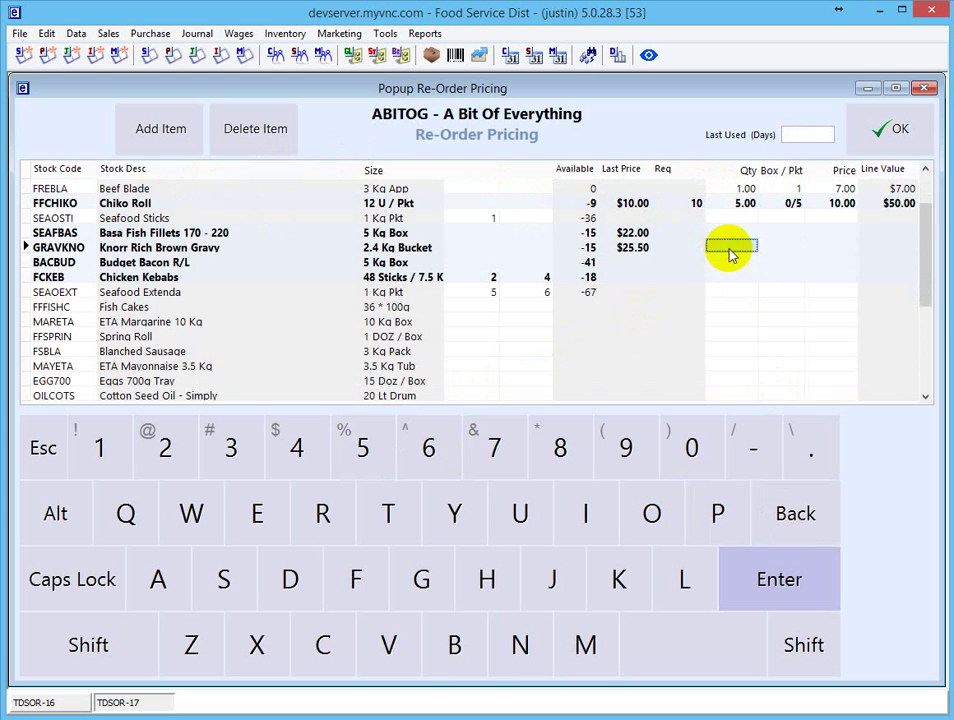
left_click(556, 447)
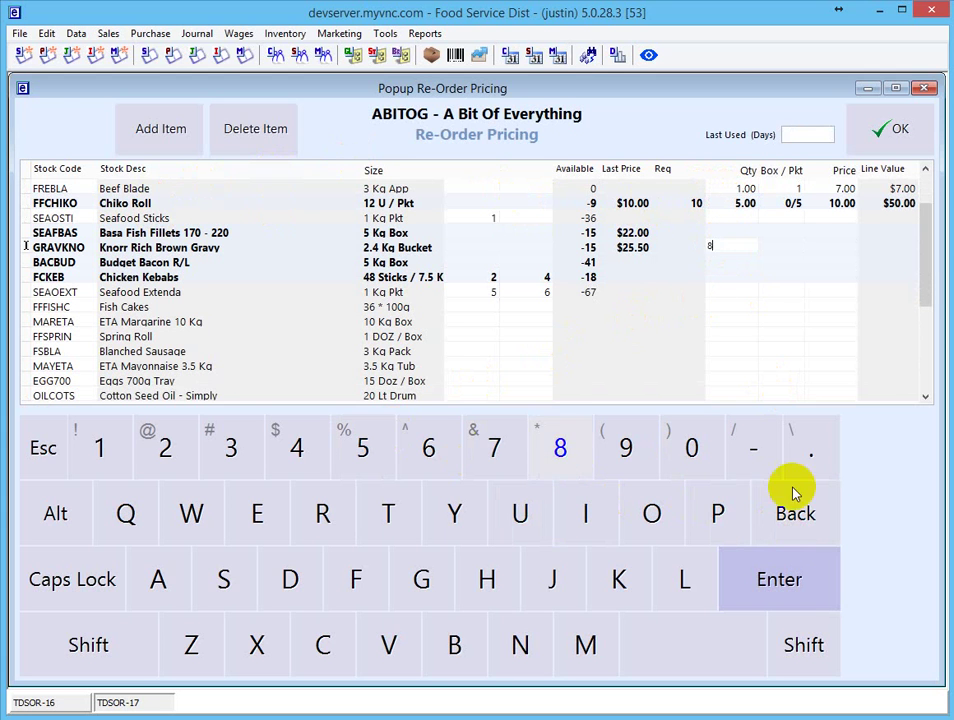
left_click(805, 575)
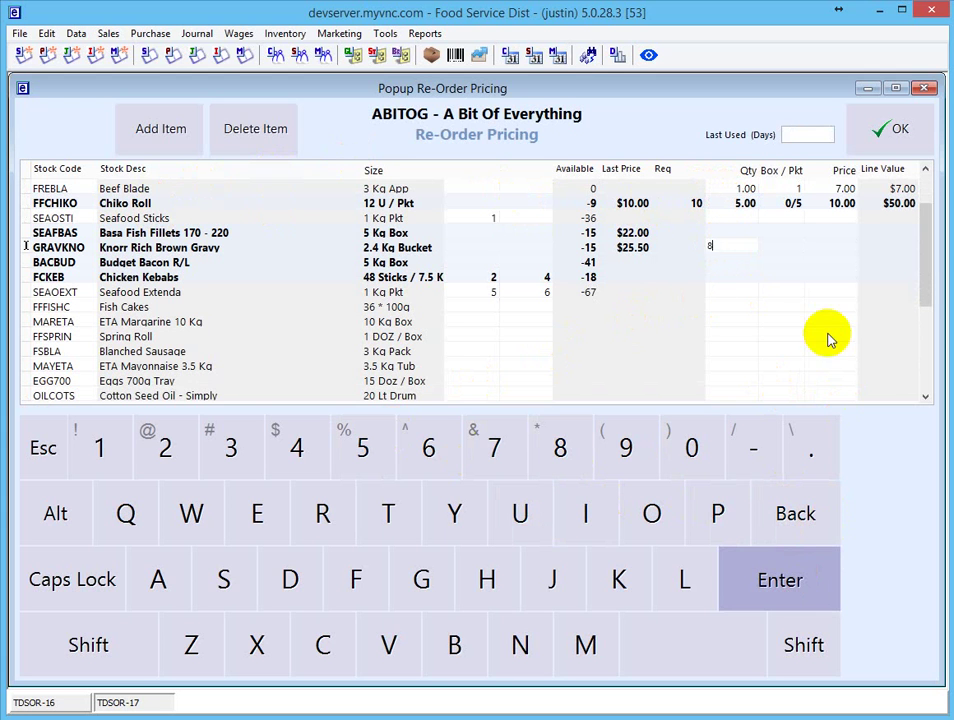
left_click(897, 135)
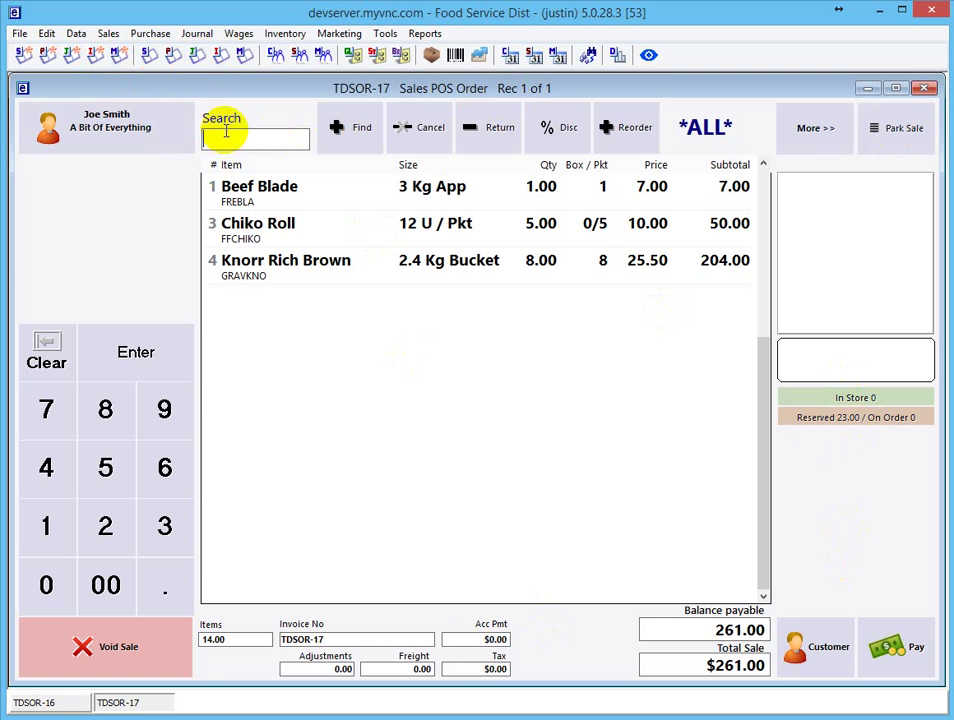
Examine the B2B pricing items in the customer record of A Bit Of Everything, and return to the POS order.
left_click(276, 56)
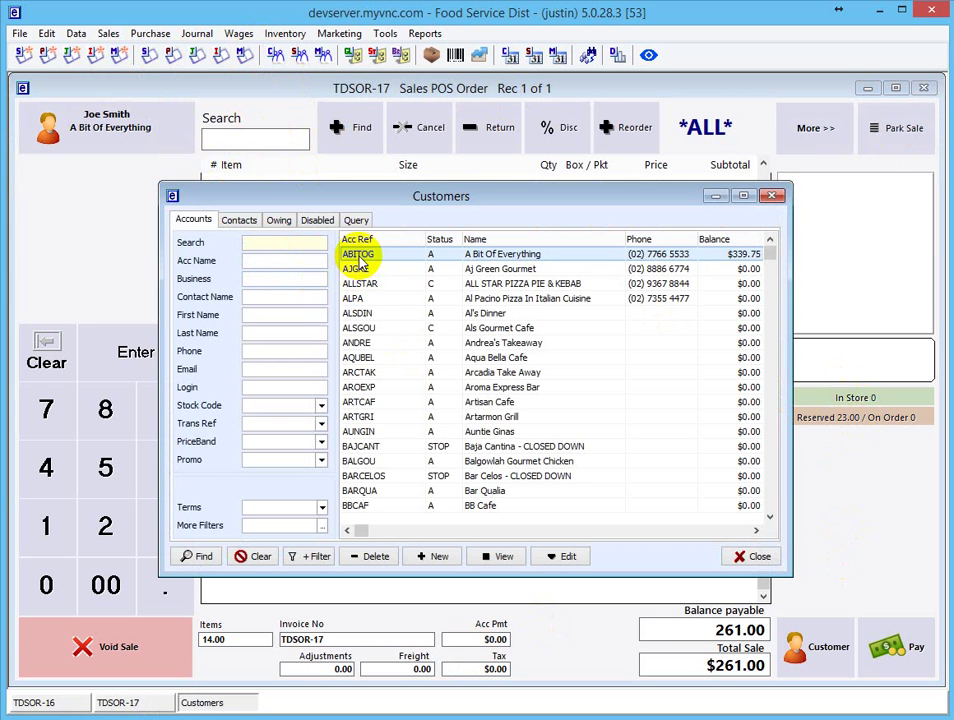
left_click(357, 255)
double_click(358, 258)
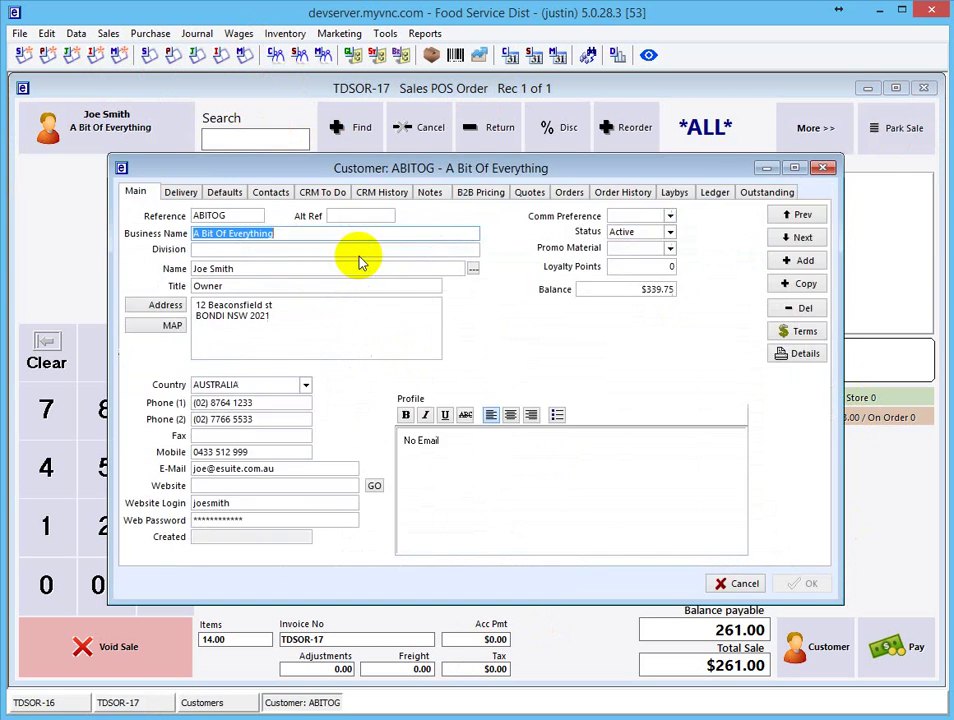
left_click(476, 193)
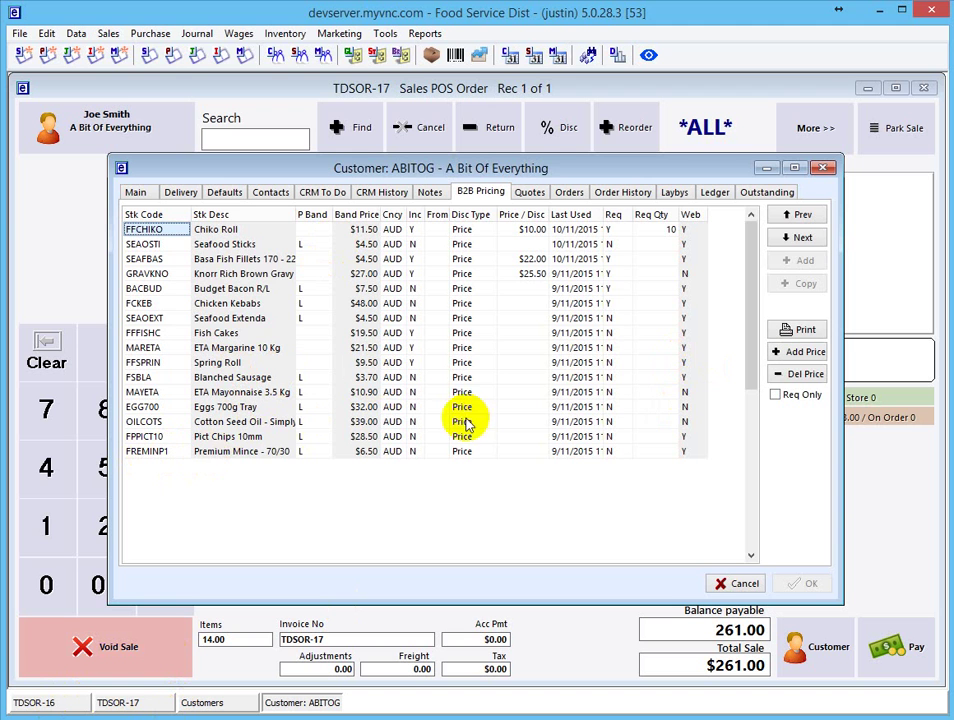
left_click(728, 581)
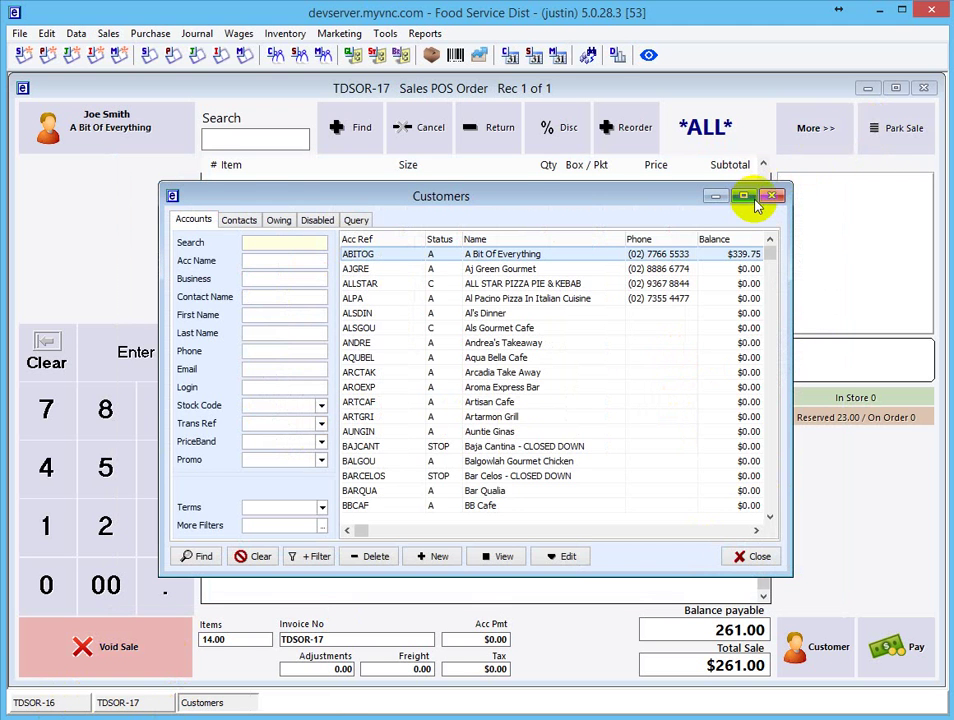
left_click(769, 197)
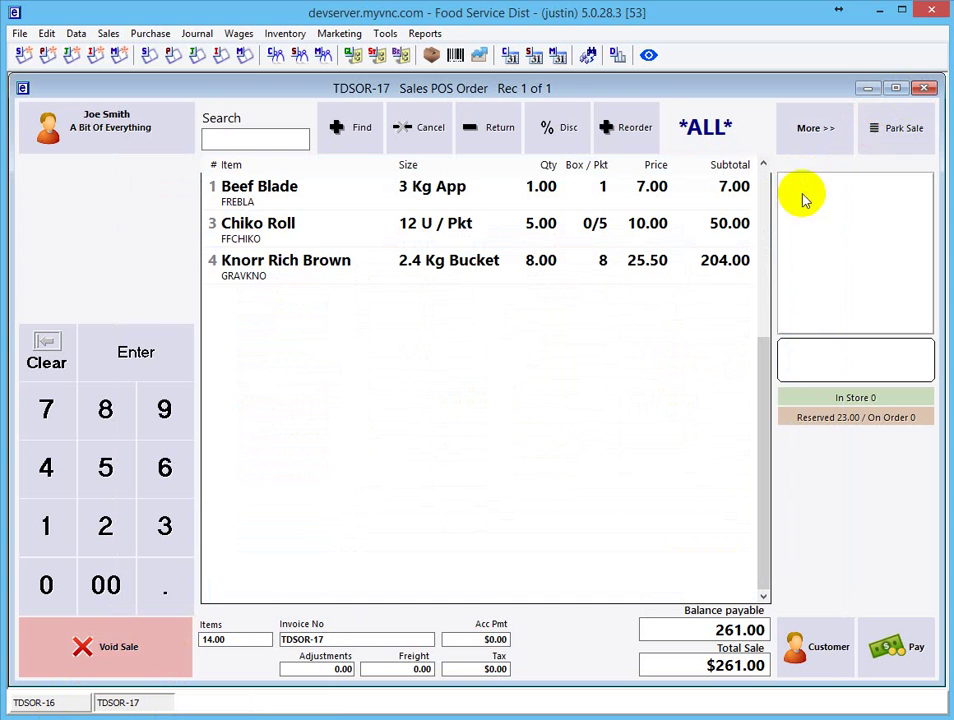
Charge the POS order to the customer's account and output its transaction report to the screen, closing the report when done.
left_click(897, 650)
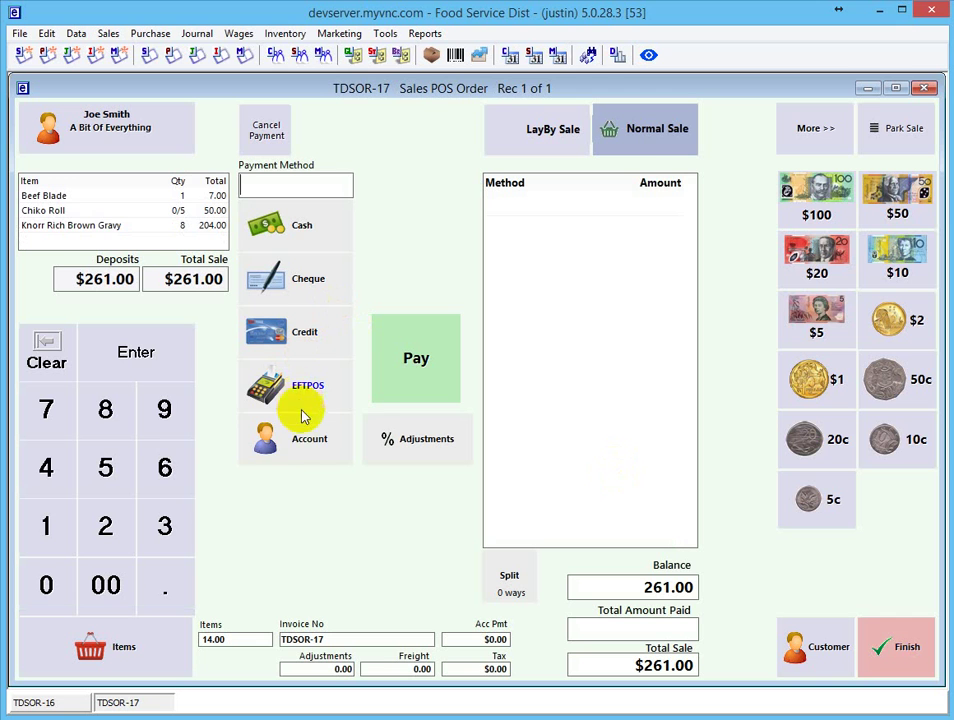
left_click(302, 441)
left_click(410, 368)
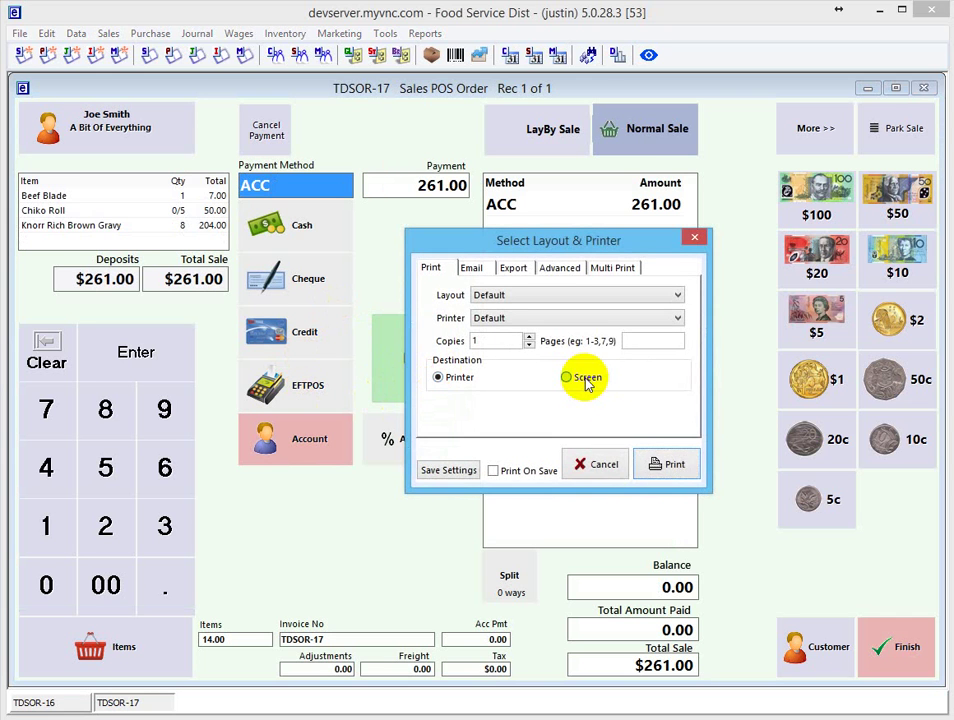
left_click(586, 380)
left_click(664, 464)
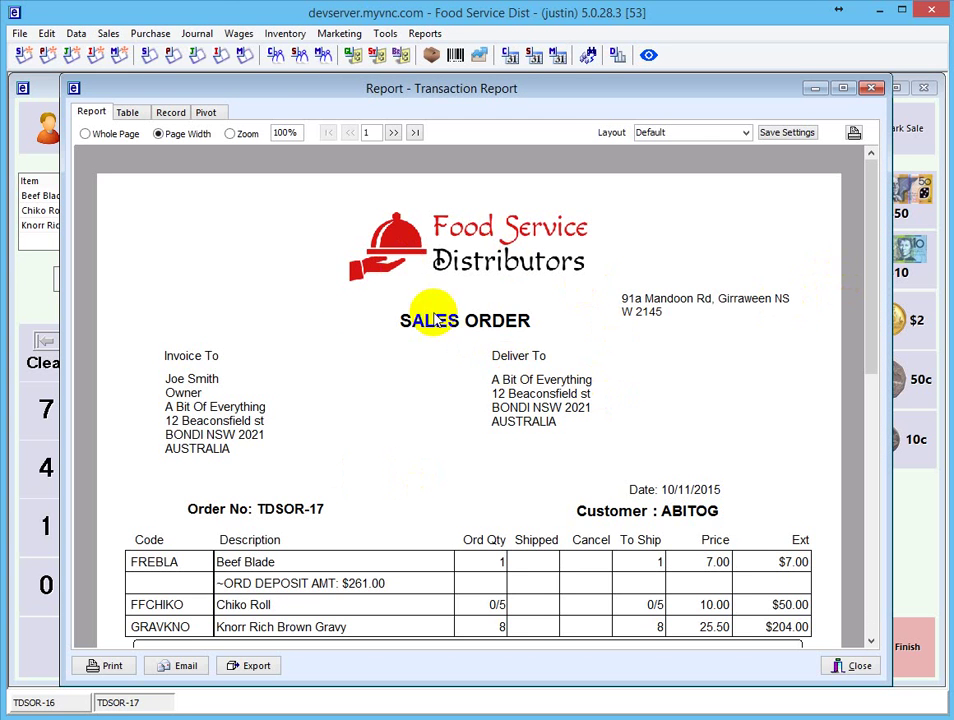
left_click(866, 670)
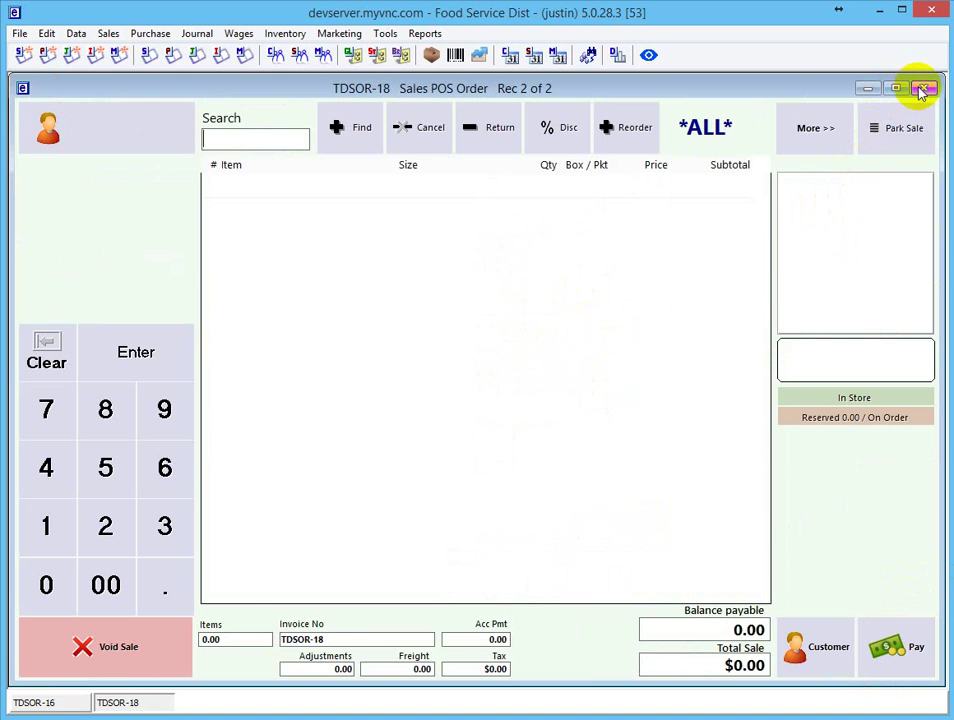
Close the blank POS order and finish the sales order that is still open.
left_click(922, 90)
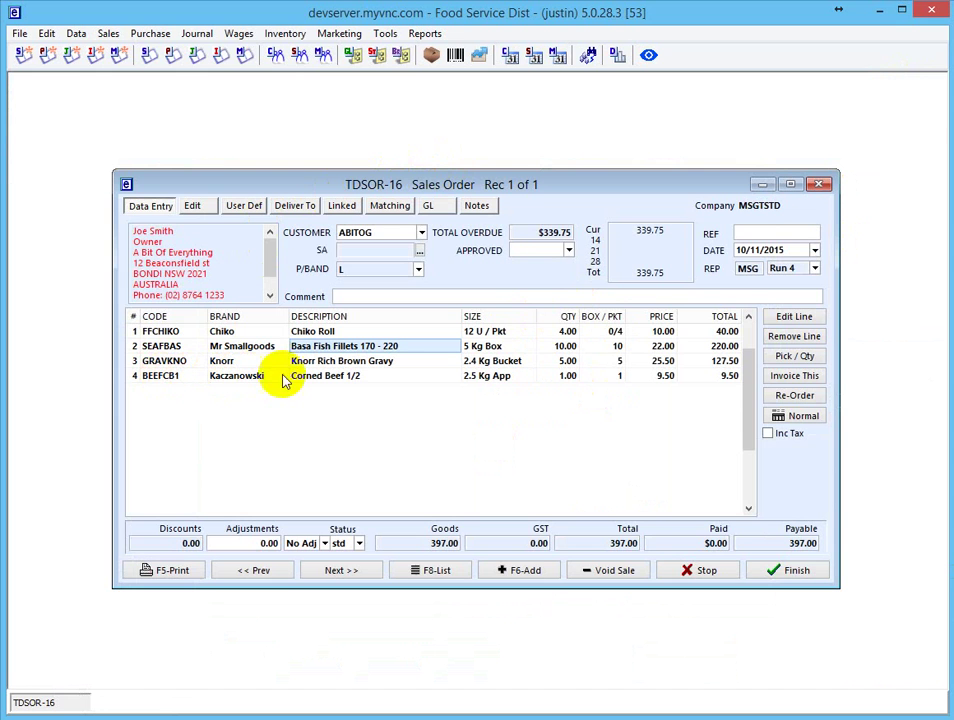
left_click(792, 571)
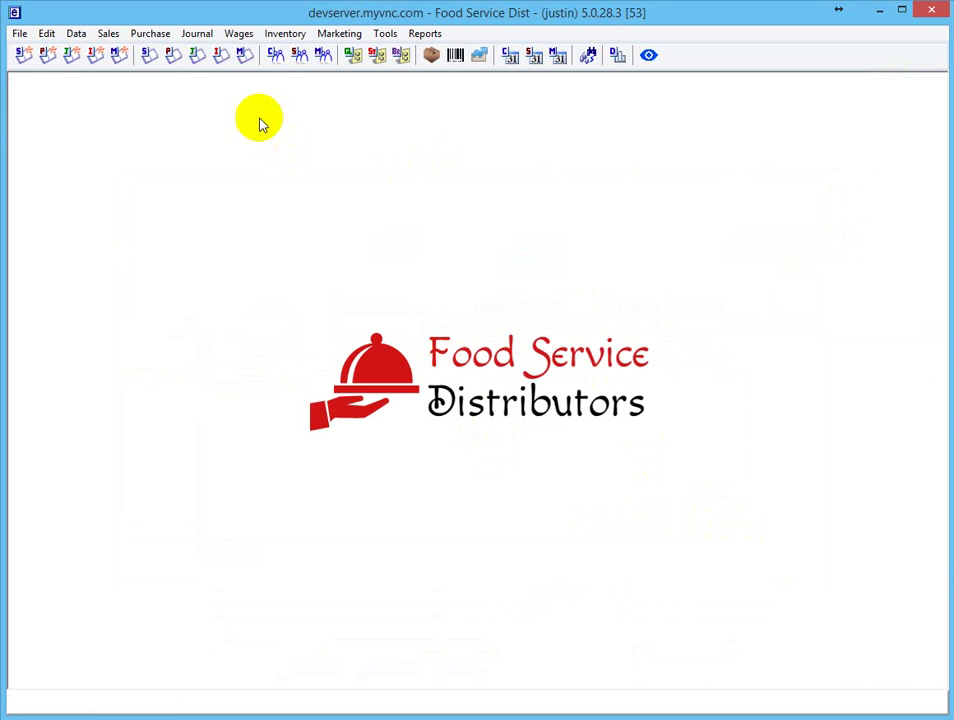
Review the B2B pricing list in the customer record of A Bit Of Everything for newly ordered items.
left_click(276, 56)
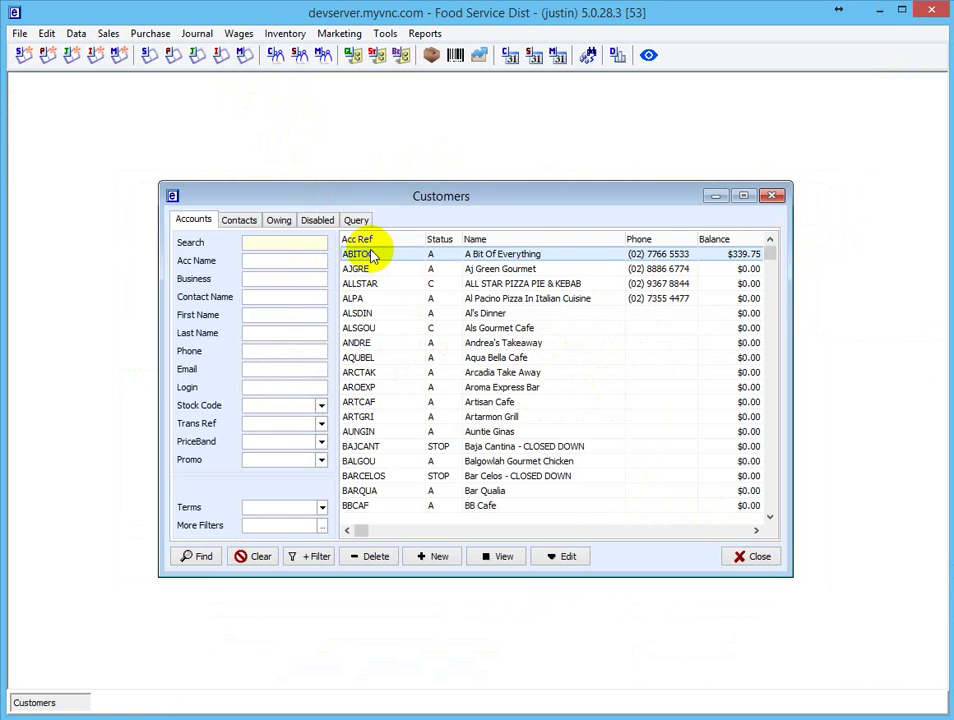
double_click(372, 256)
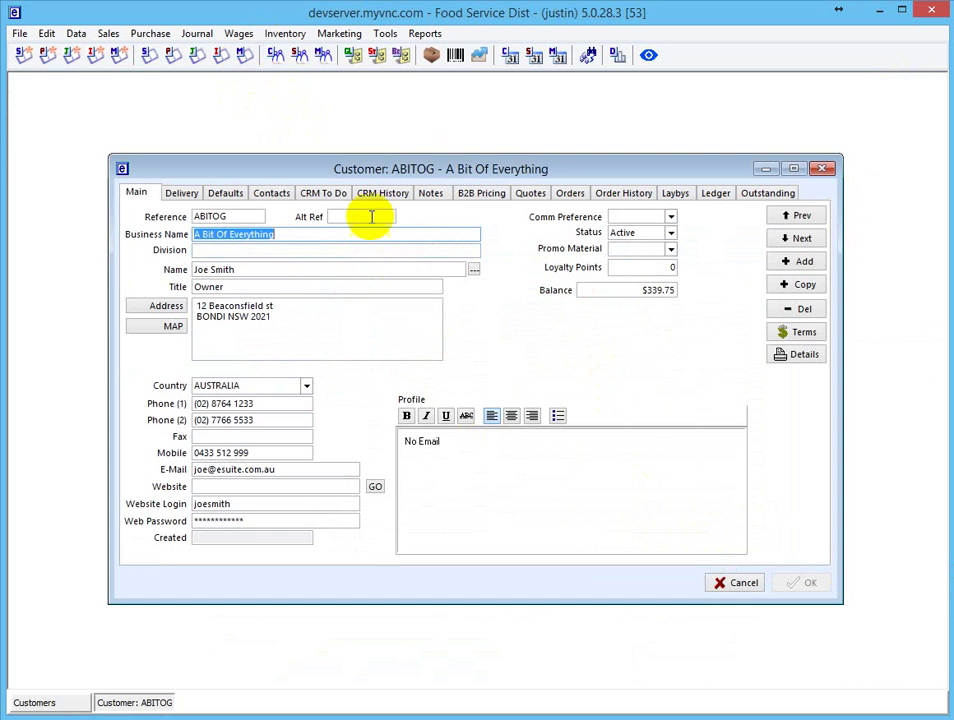
left_click(482, 193)
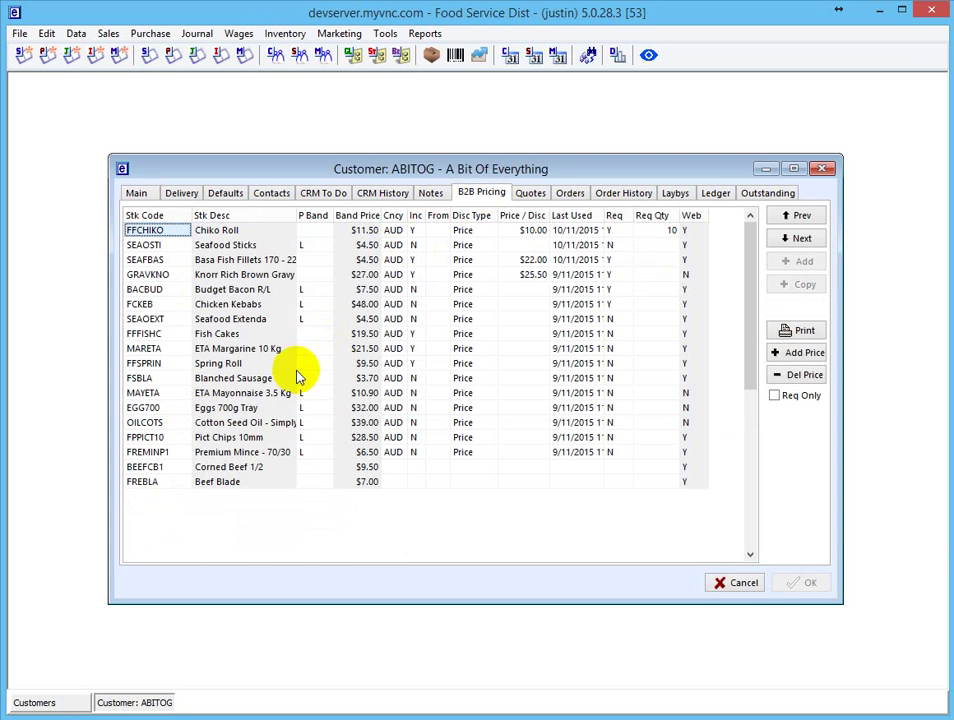
Check the Corned Beef 1/2 and Beef Blade entries in the B2B pricing list, and close the customer record.
left_click(222, 469)
left_click(219, 486)
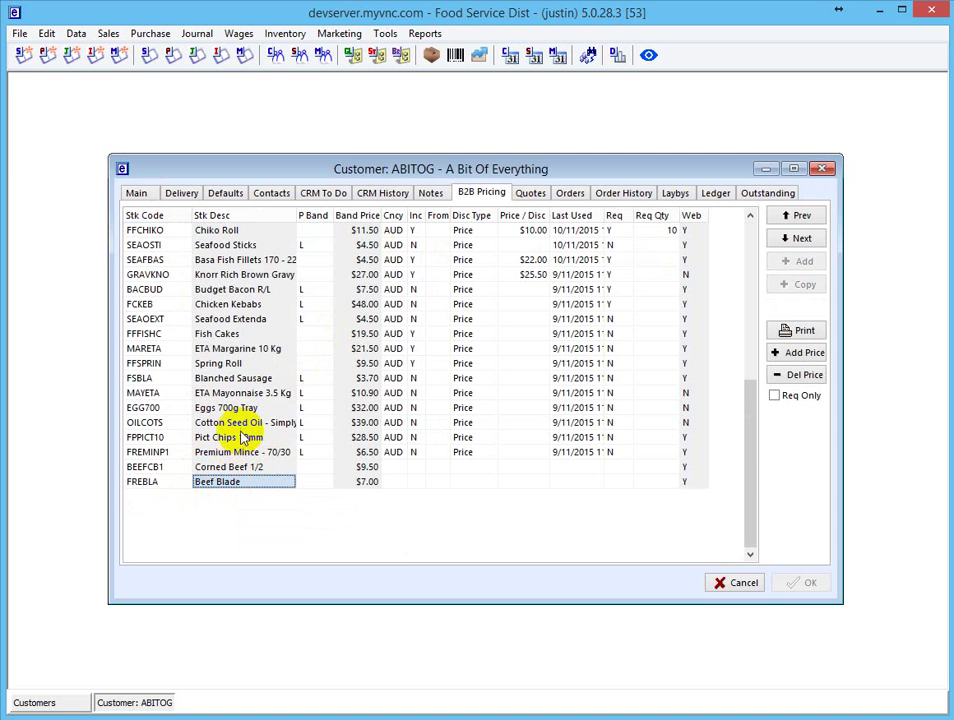
left_click(241, 392)
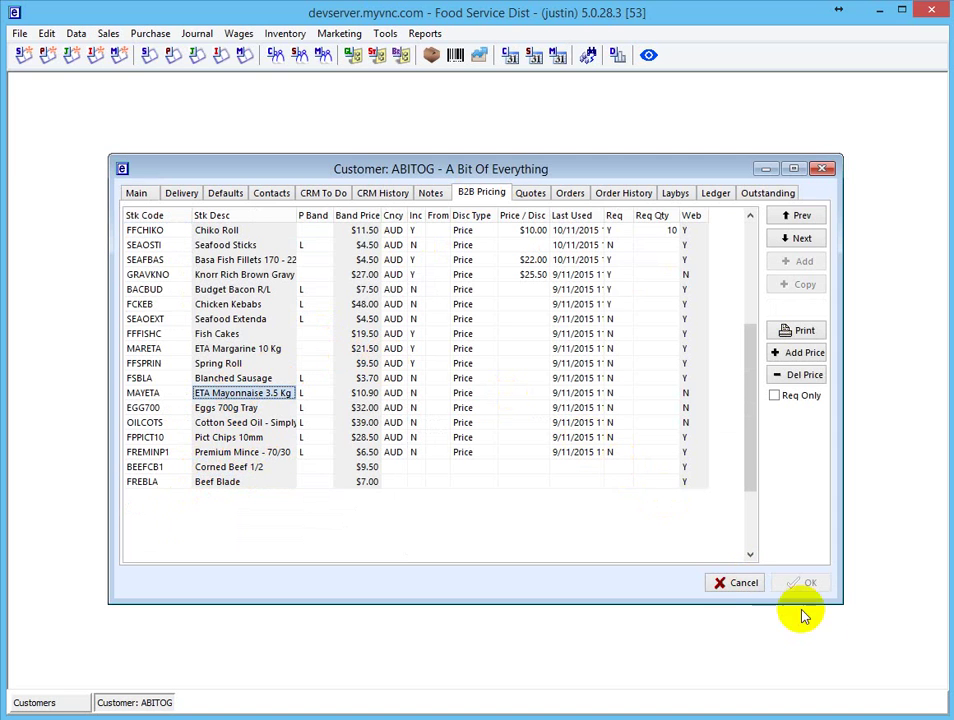
left_click(722, 583)
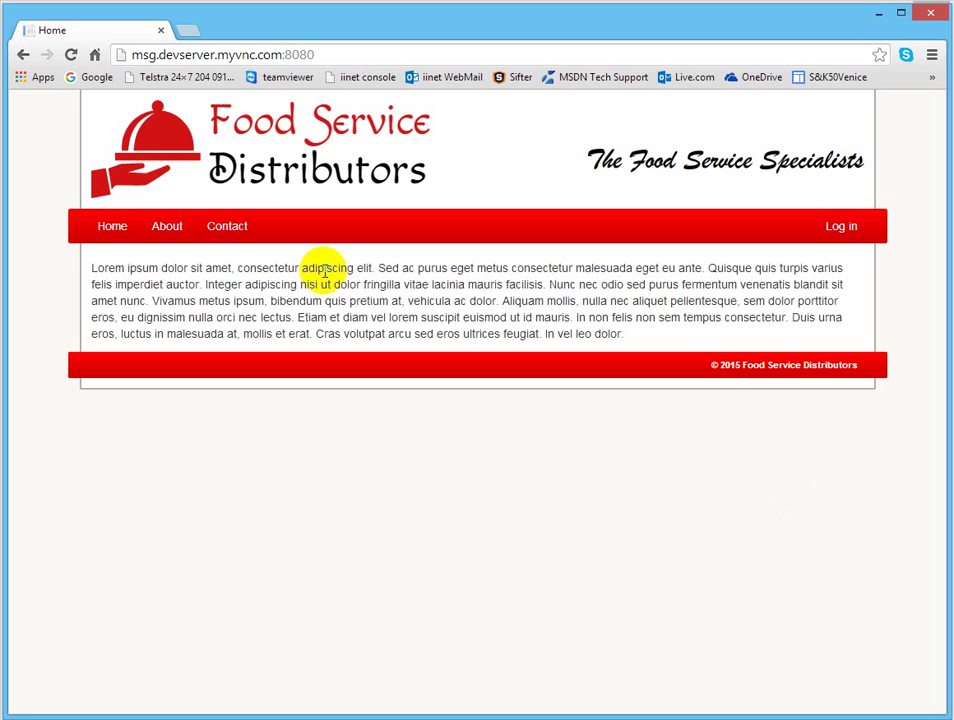
Switch to the Food Service Distributors website in Chrome and log in with the customer's user name and password.
left_click(841, 239)
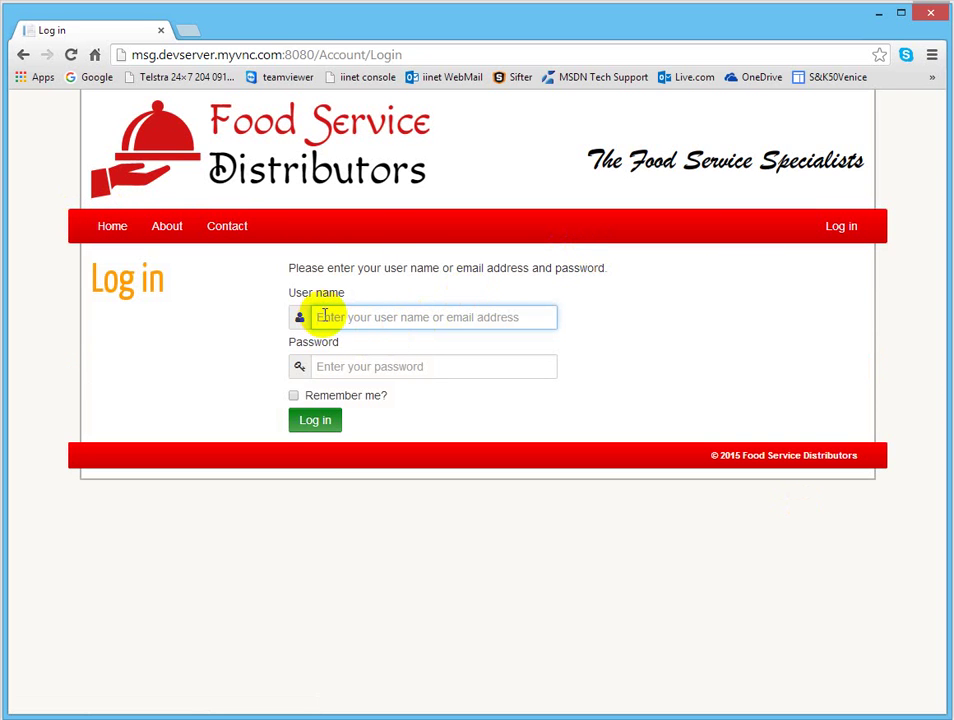
left_click(323, 316)
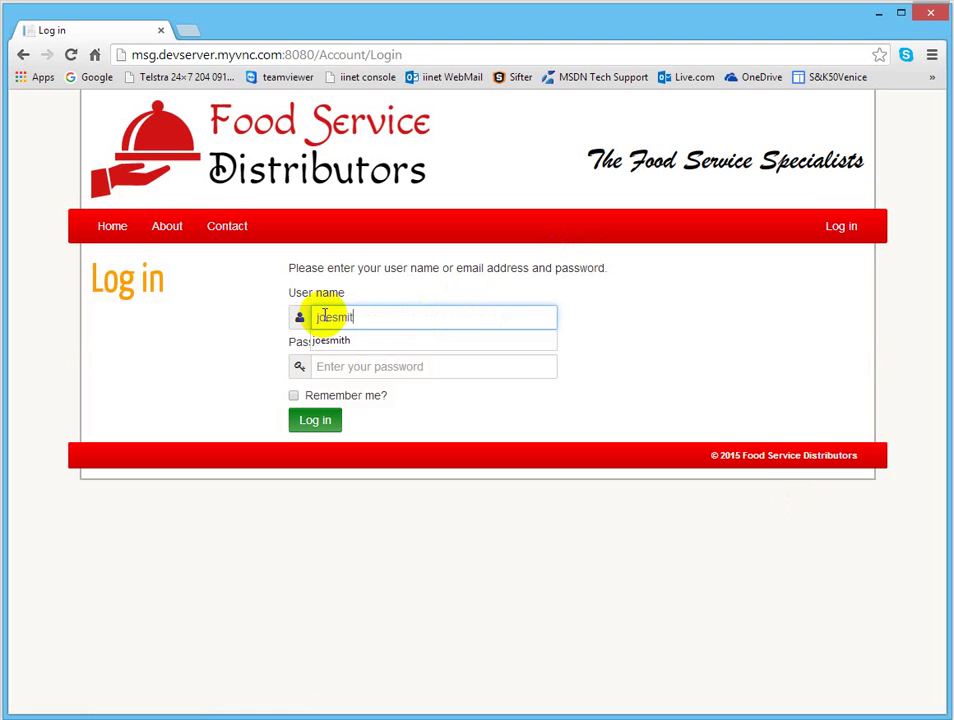
key("Return")
type("•")
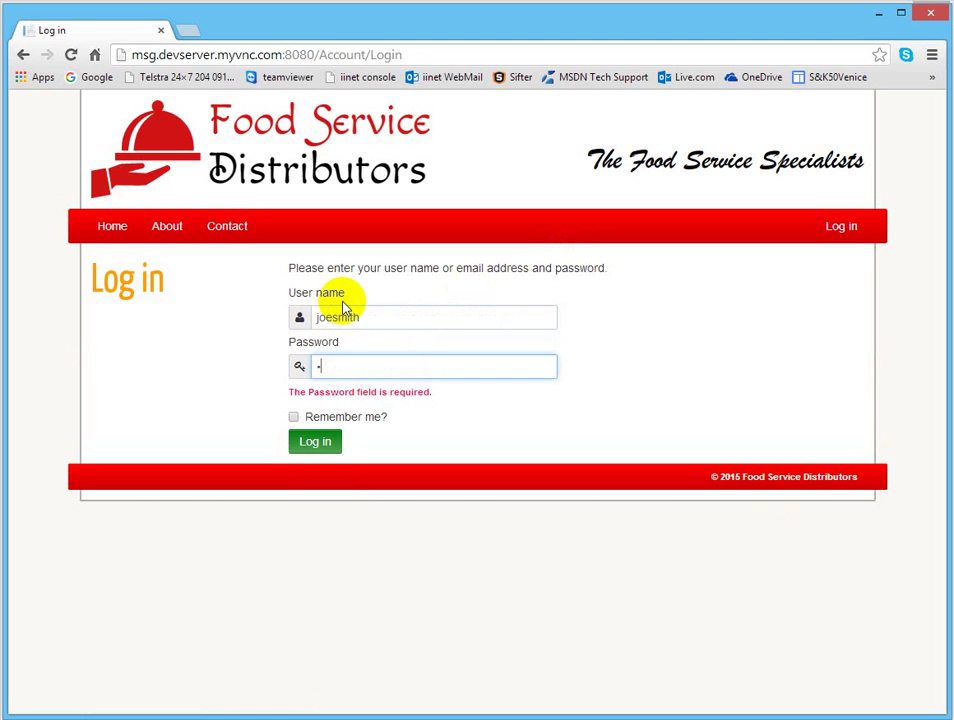
type("•")
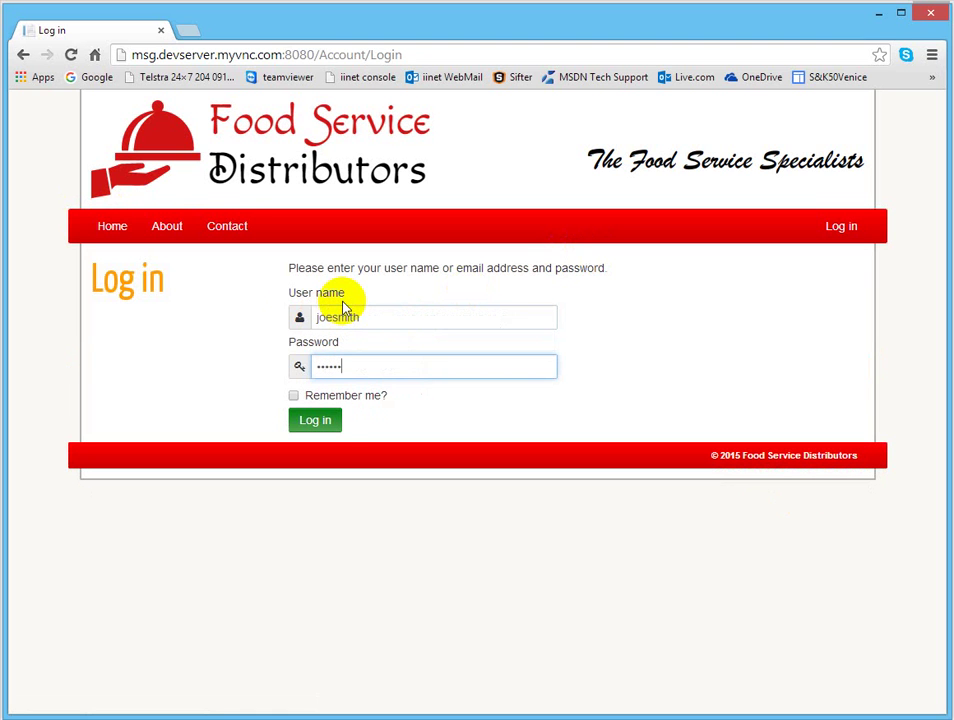
type("••••")
left_click(332, 422)
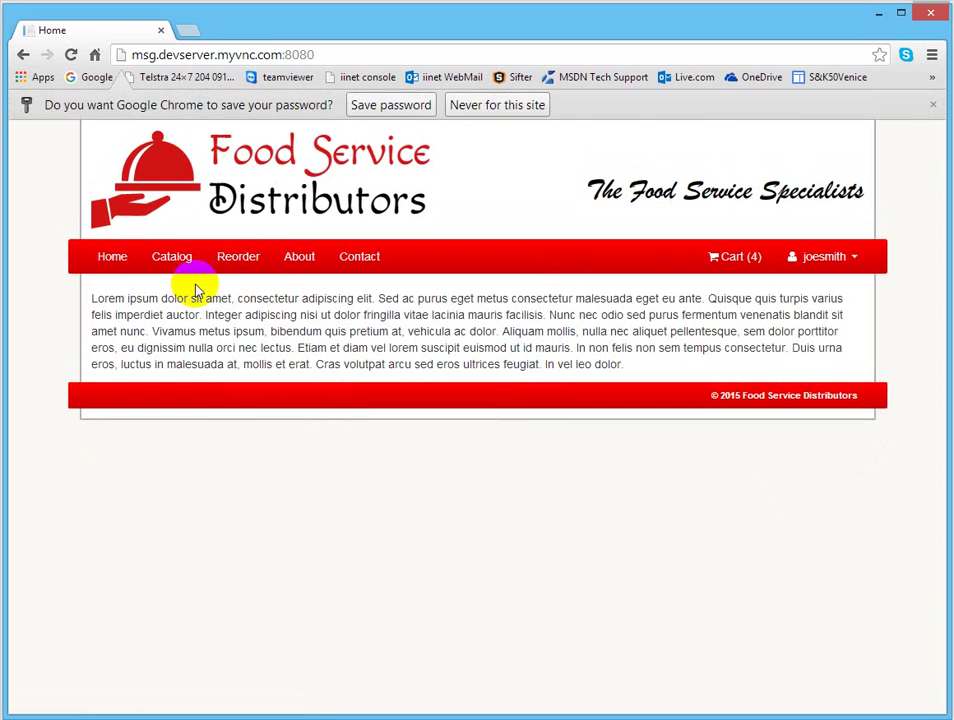
Browse the product catalog to the Ham category under Smallgoods and view the Ham Deluxe product page.
left_click(171, 258)
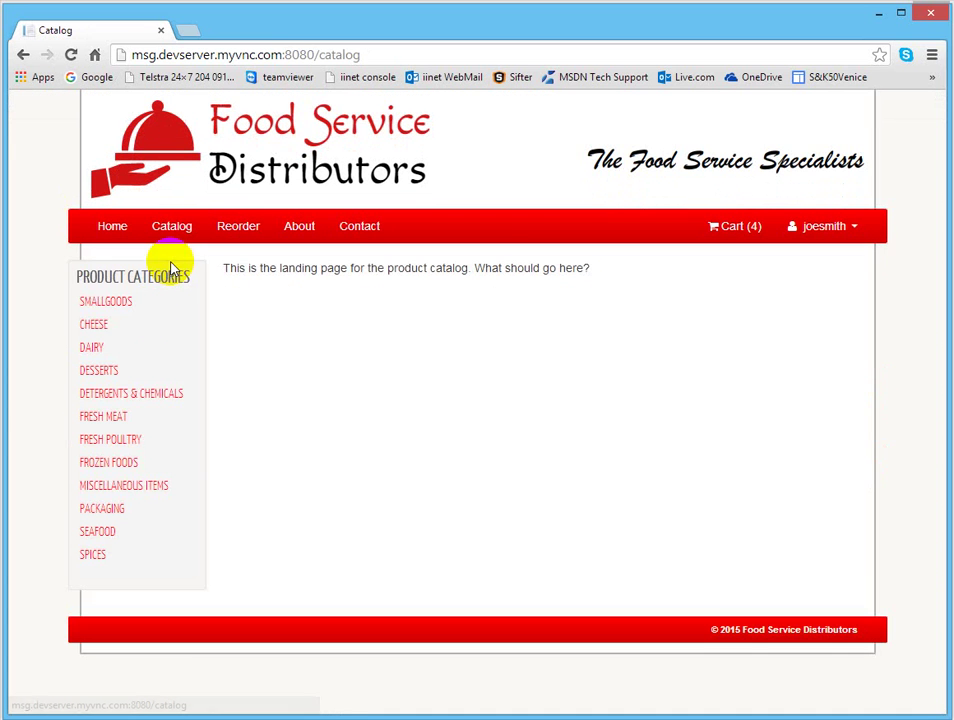
left_click(118, 302)
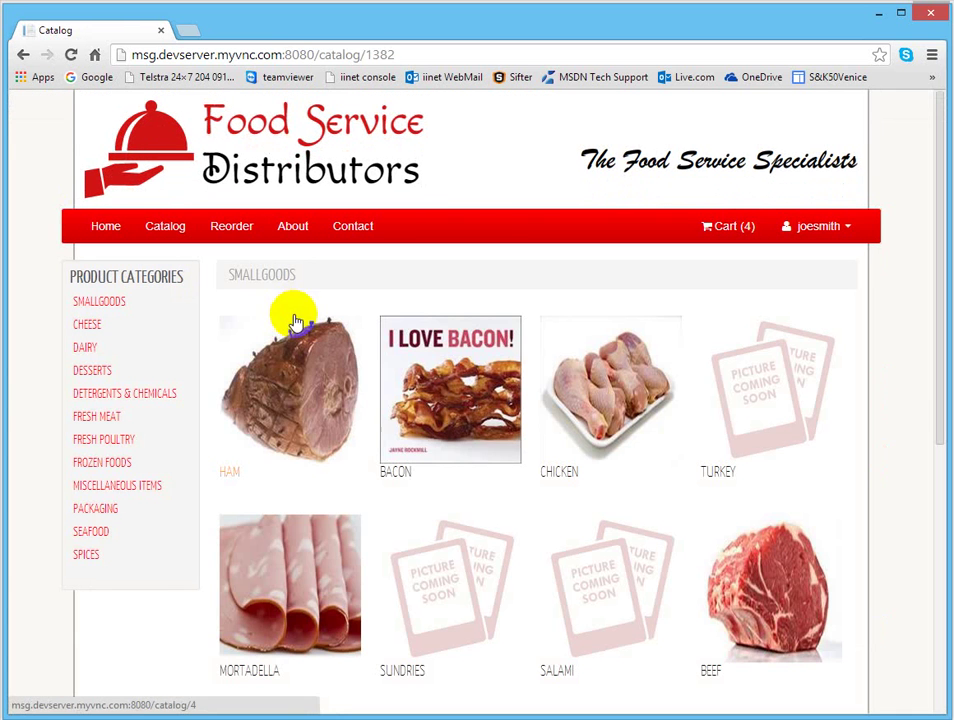
left_click(303, 417)
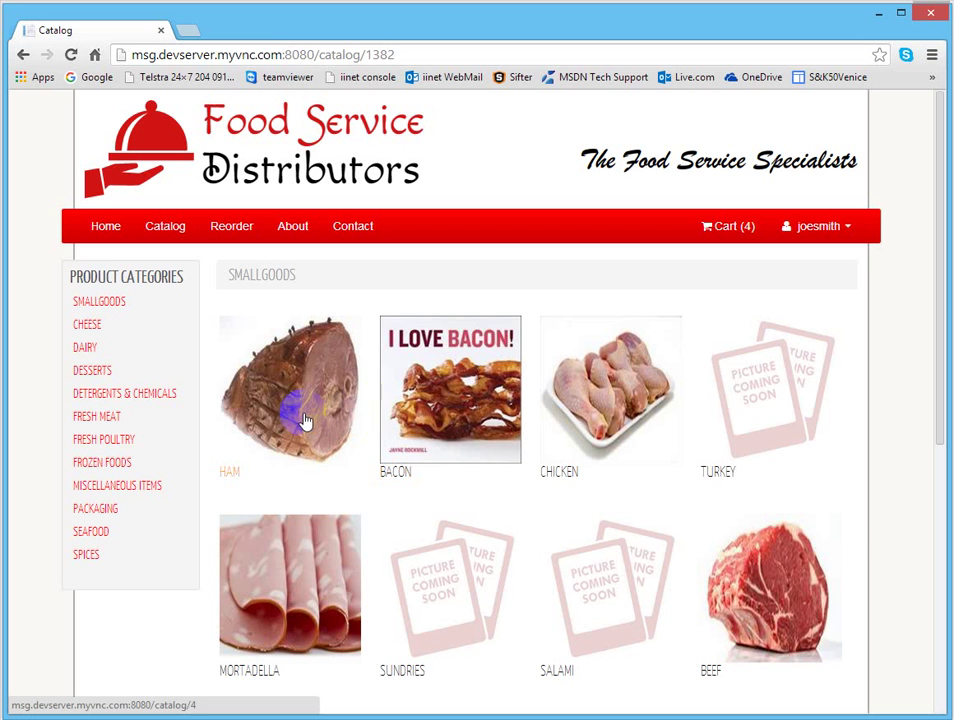
left_click(290, 409)
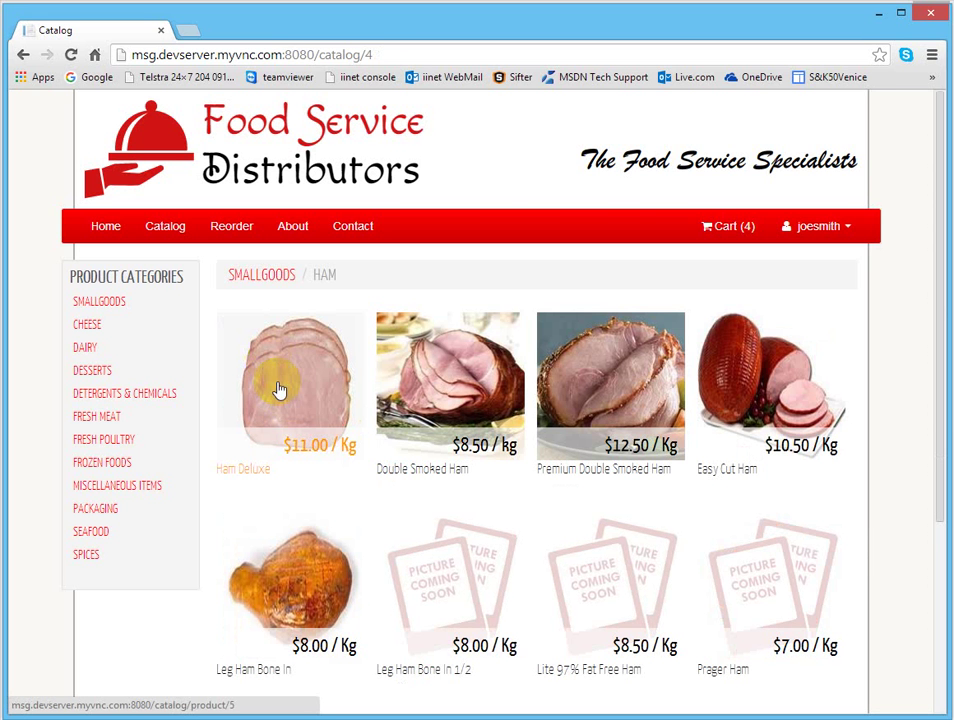
left_click(307, 400)
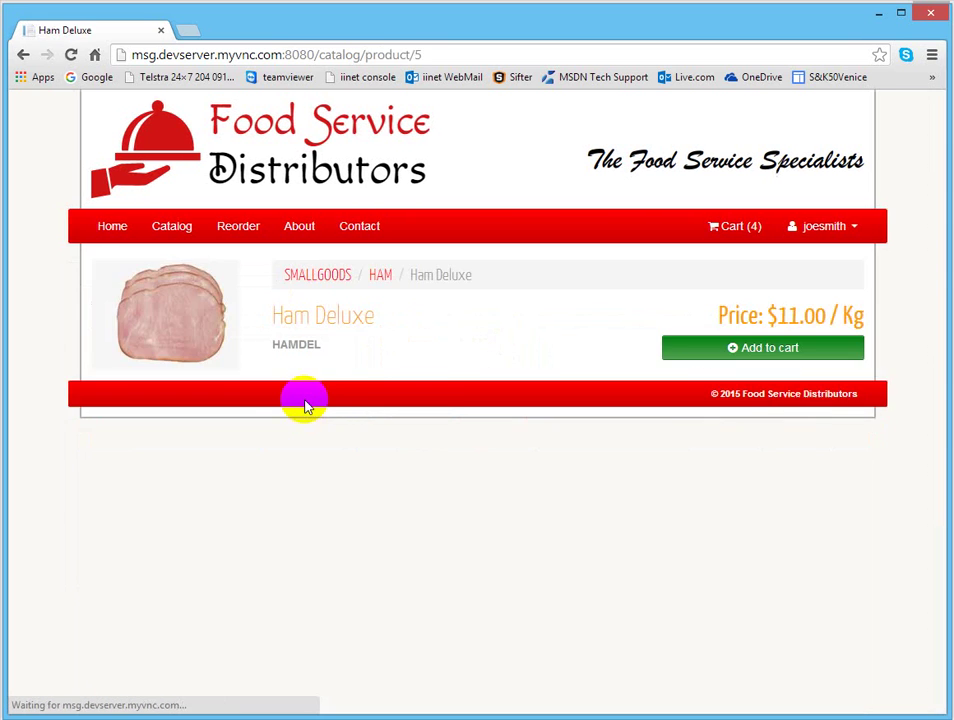
Look at the quantity prompt for Ham Deluxe and continue shopping without adding the item to the cart.
left_click(769, 357)
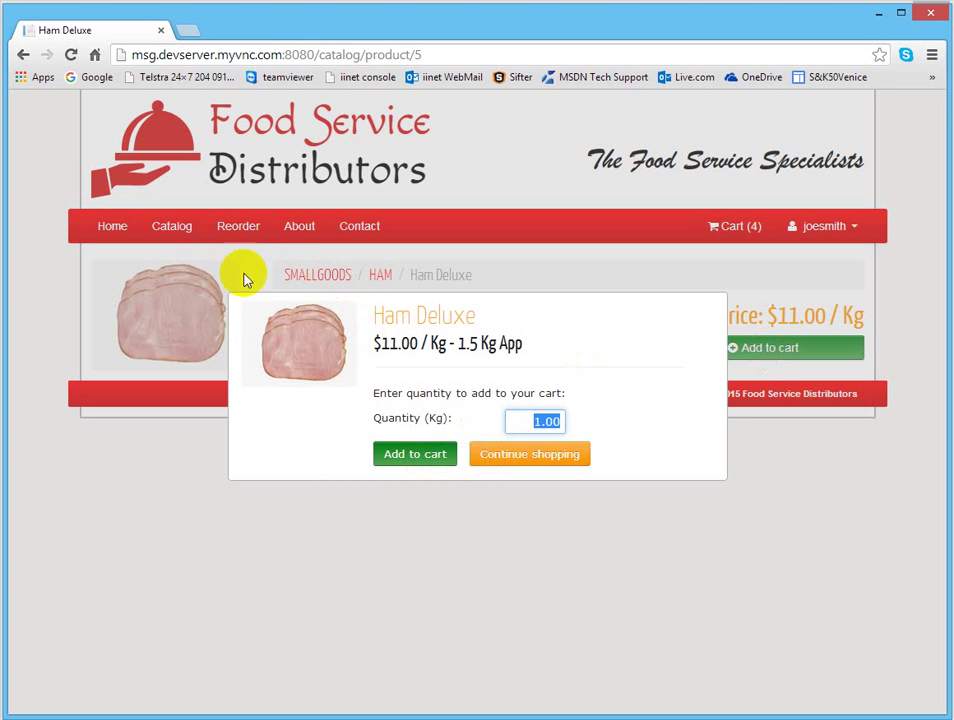
left_click(503, 468)
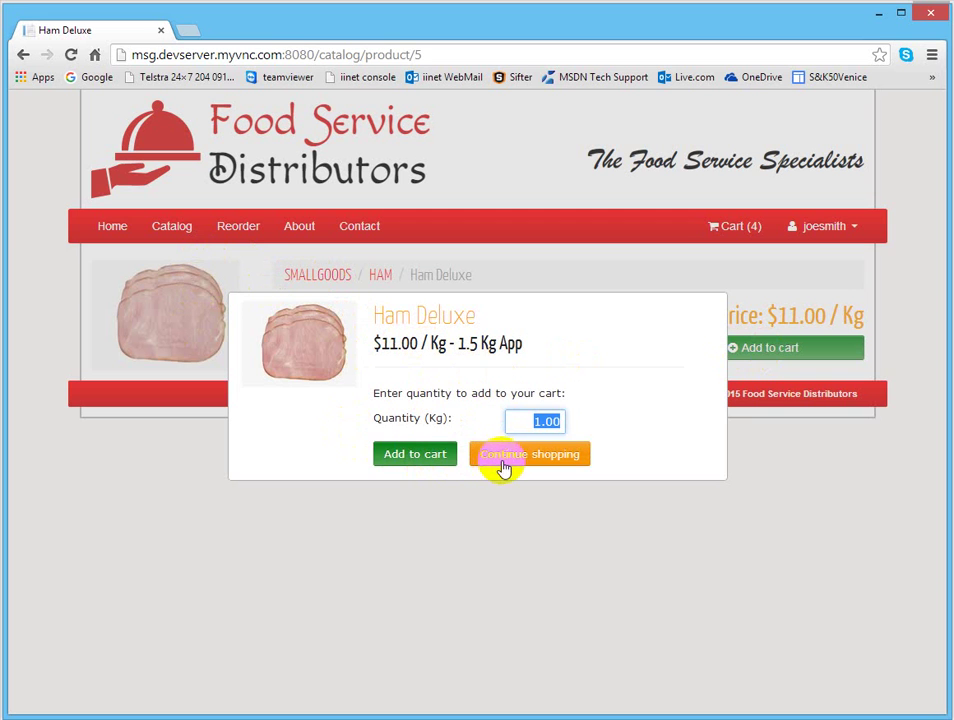
left_click(487, 466)
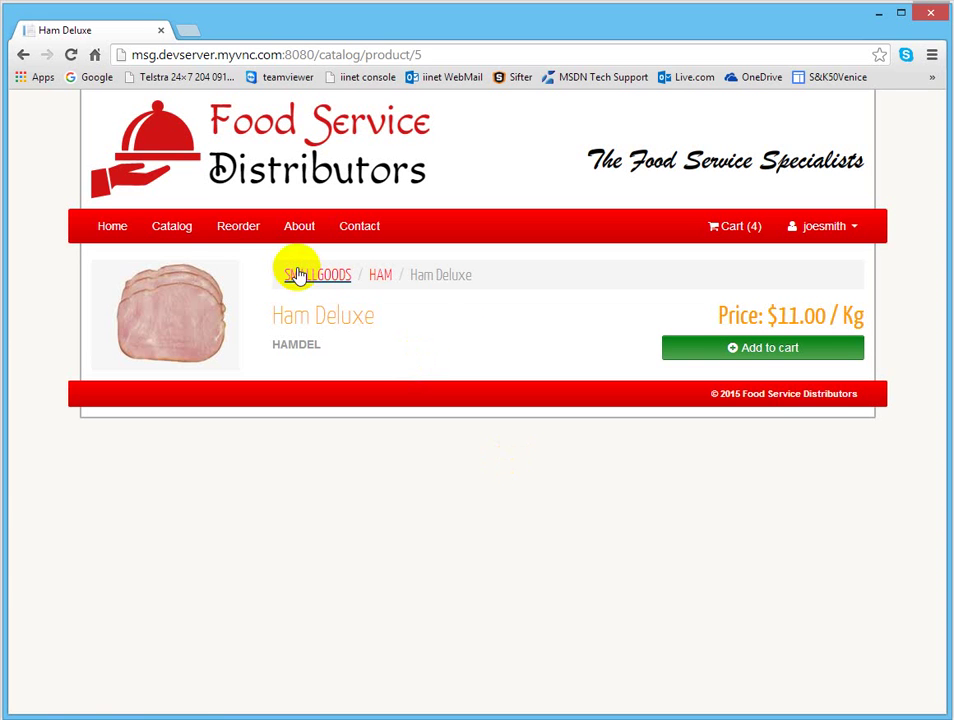
Open the website's reorder list, try a quantity of 3 for Budget Bacon R/L, and set it to 5.
left_click(181, 244)
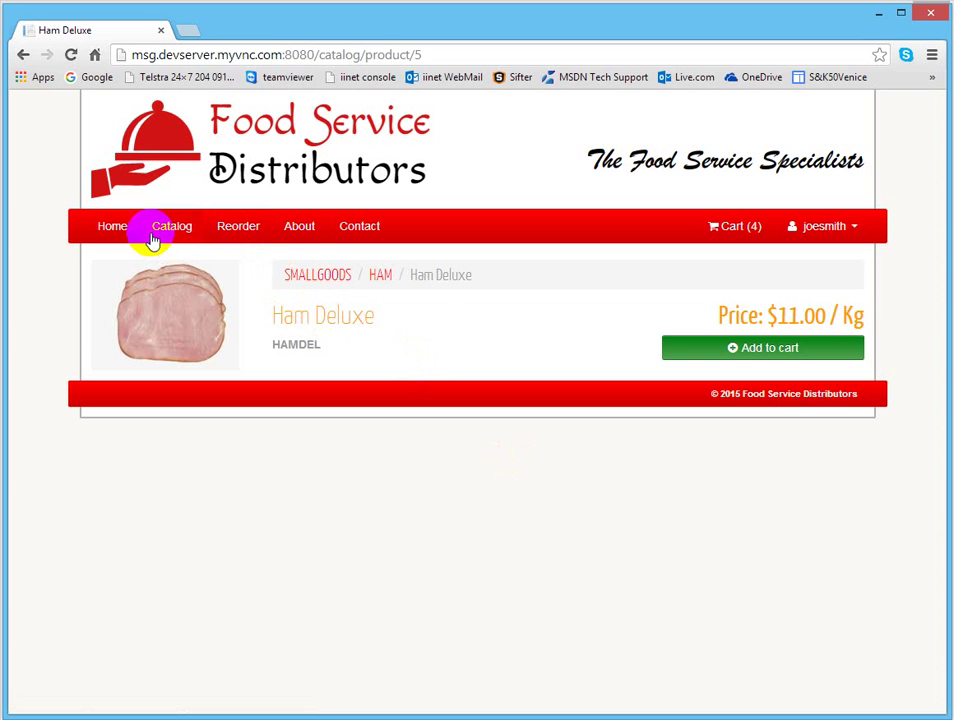
left_click(203, 232)
left_click(238, 230)
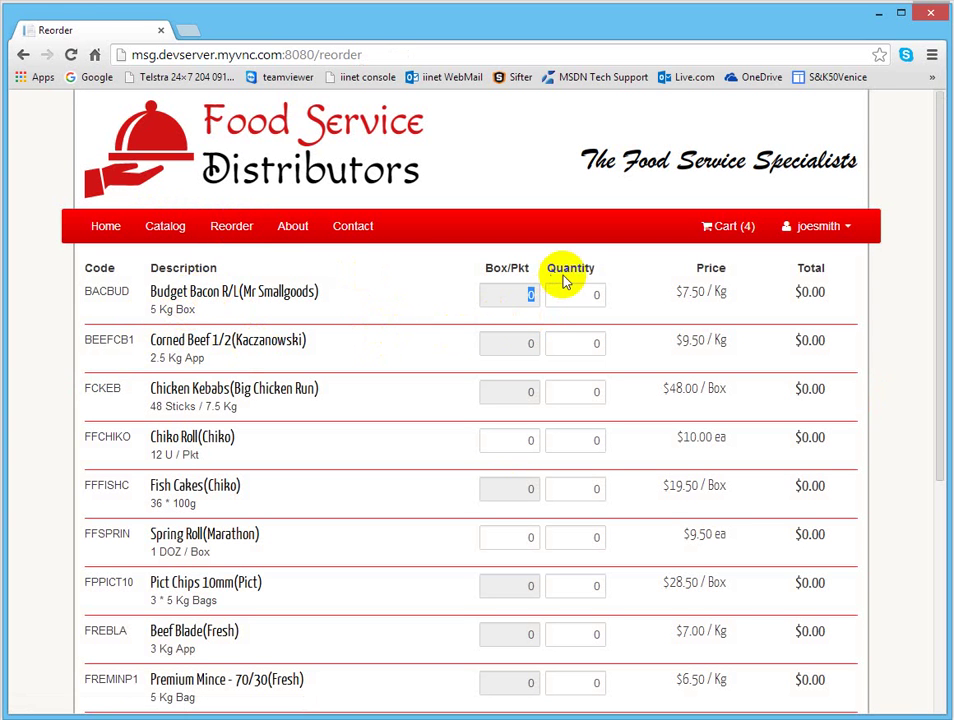
left_click(595, 296)
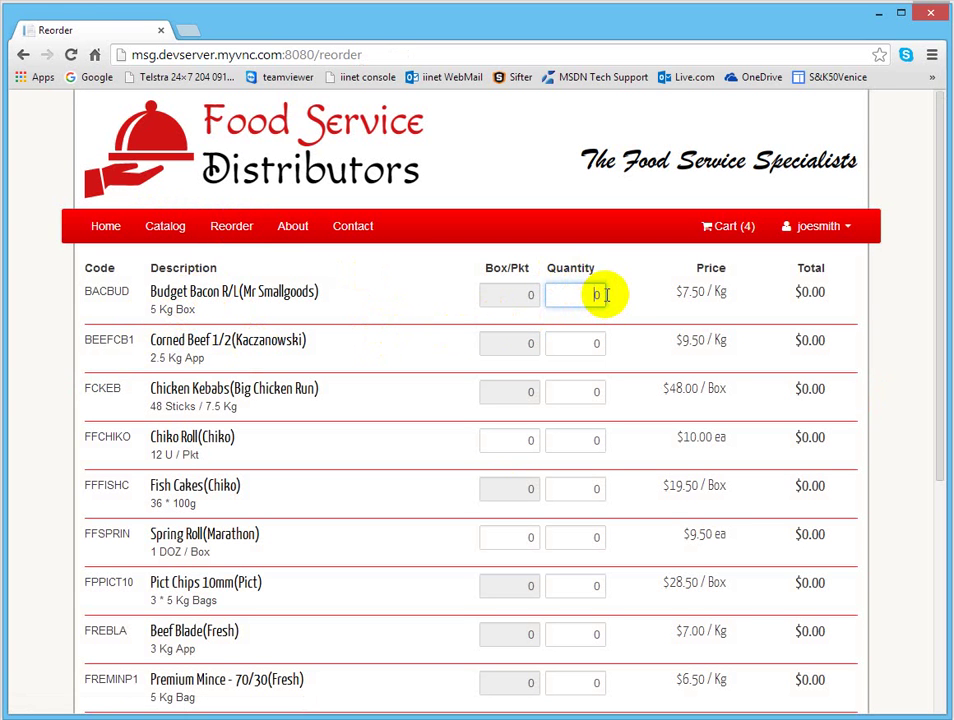
left_click_drag(605, 295, 517, 292)
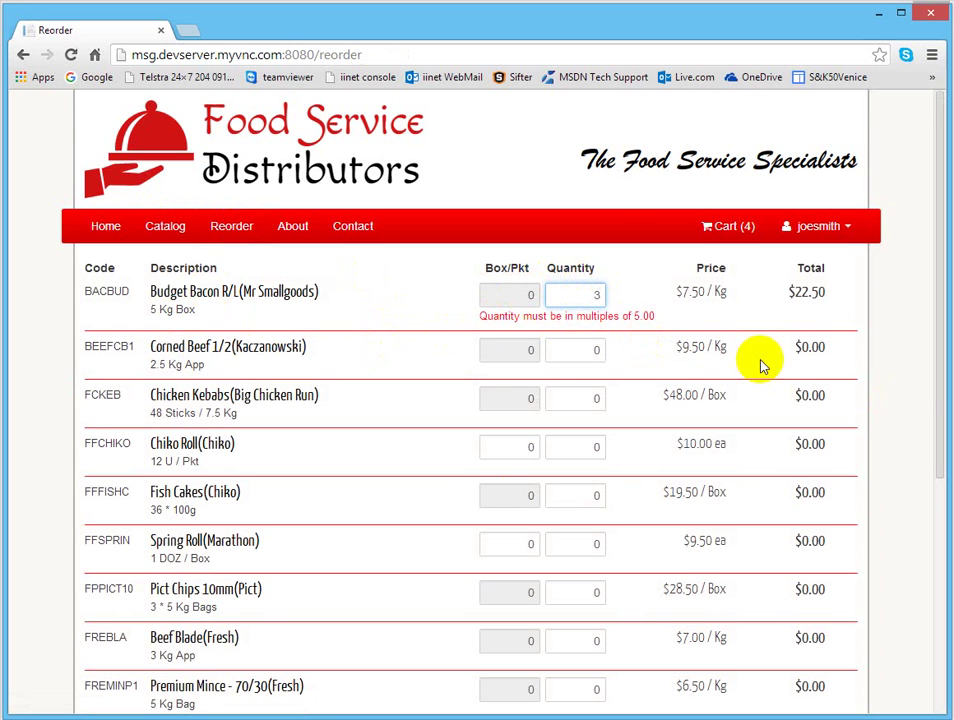
key("BackSpace")
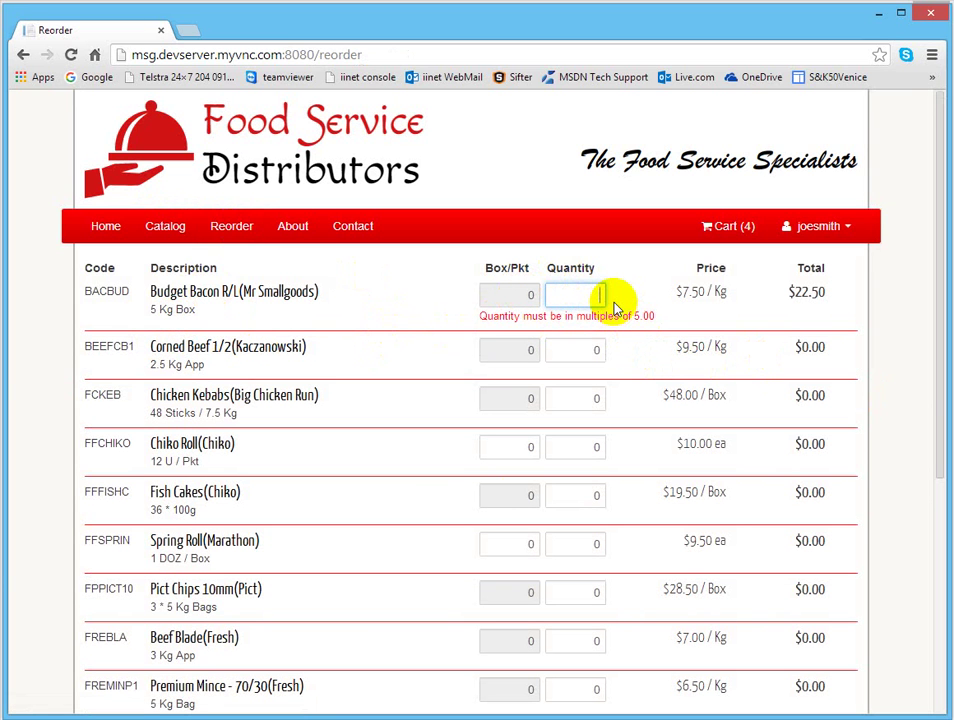
type("5")
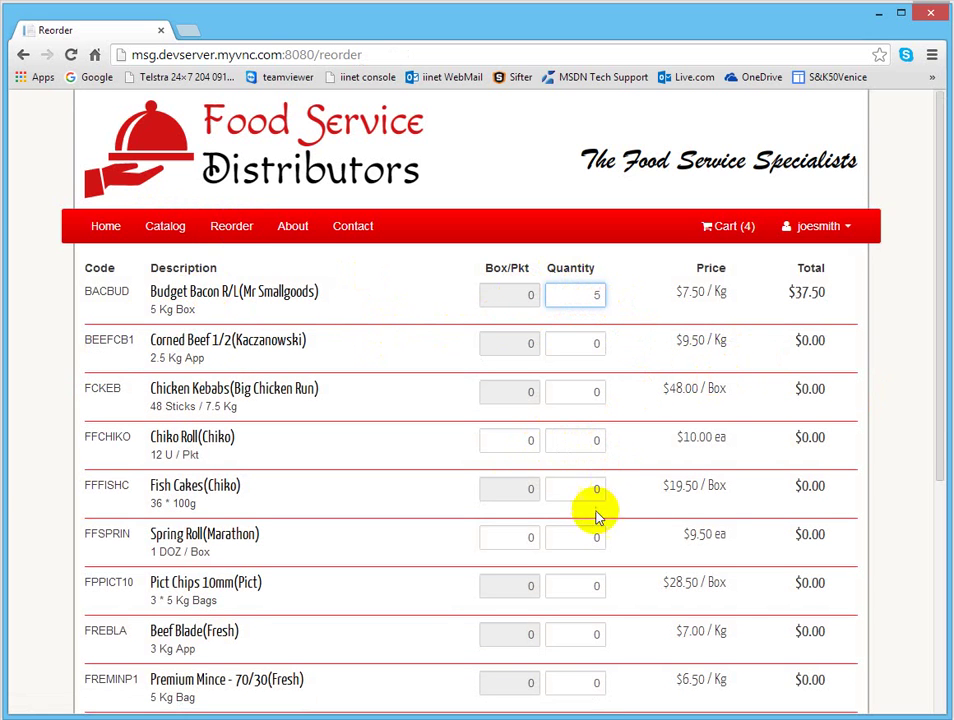
Set the box/packet count of Chiko Roll to 2 and add the reorder quantities to the shopping cart.
left_click(532, 443)
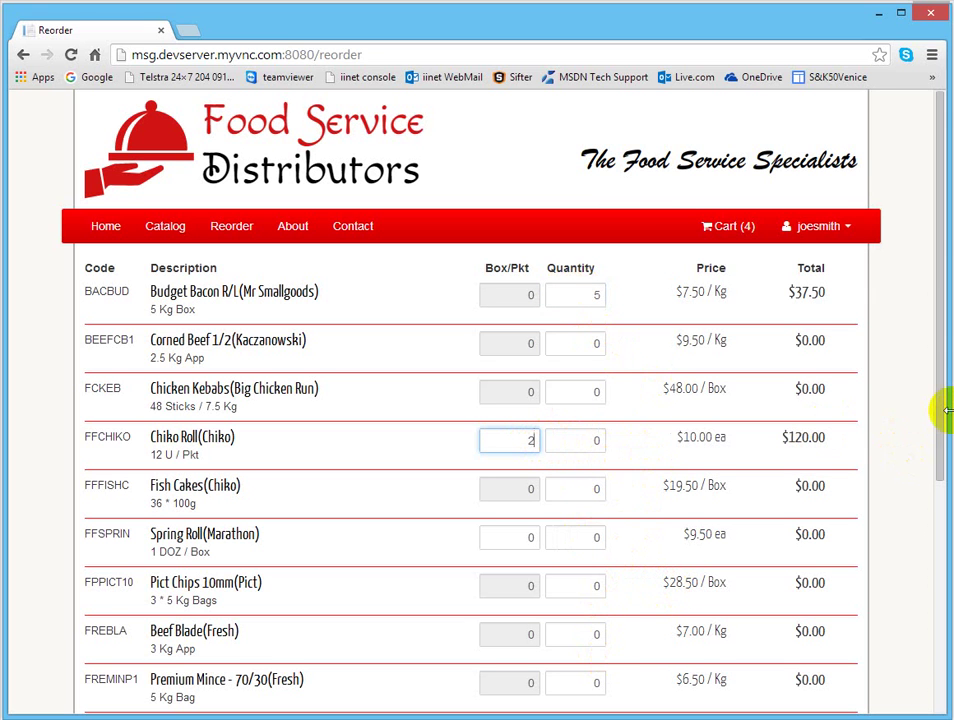
left_click_drag(940, 420, 931, 680)
left_click(110, 637)
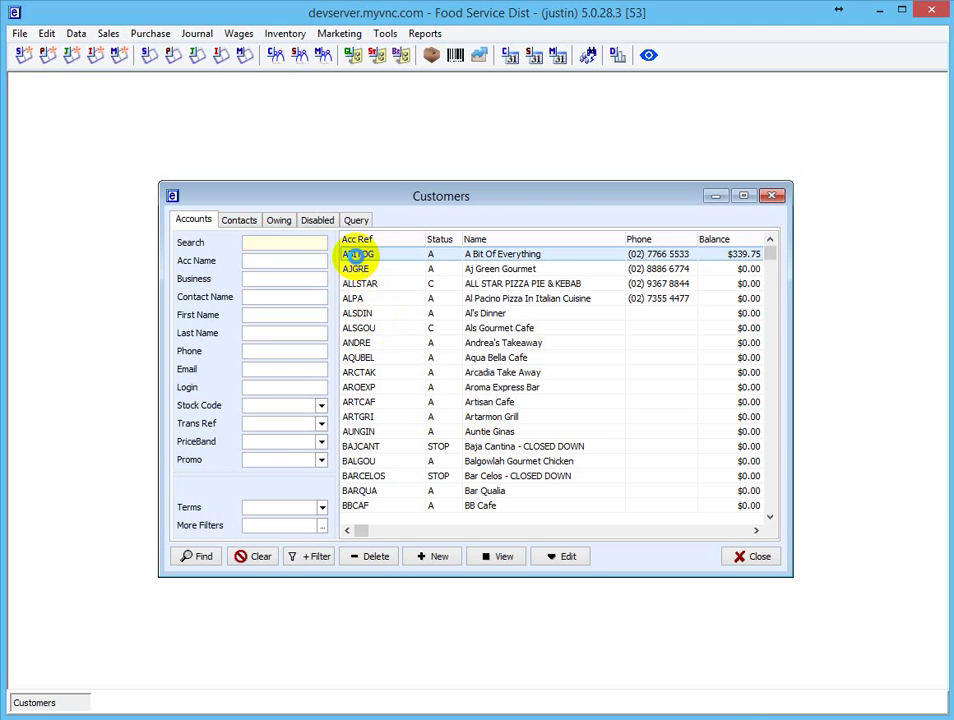
In the back-office program, find chilli items, add Chilli Chicken (CHKCHIL) to the B2B pricing list of A Bit Of Everything, and save the record.
double_click(352, 255)
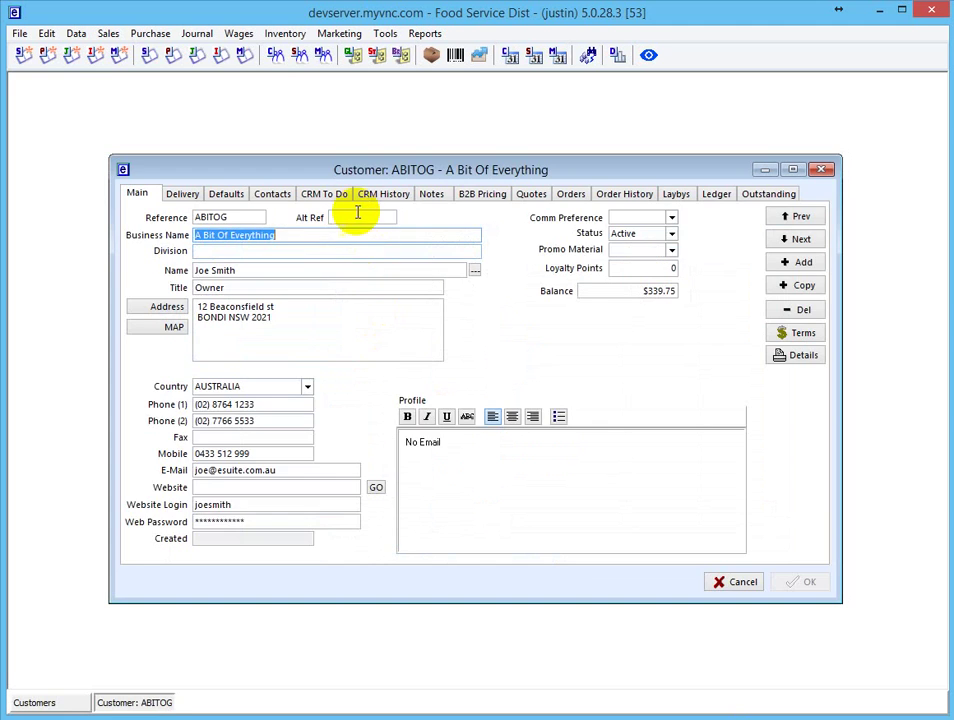
left_click(477, 196)
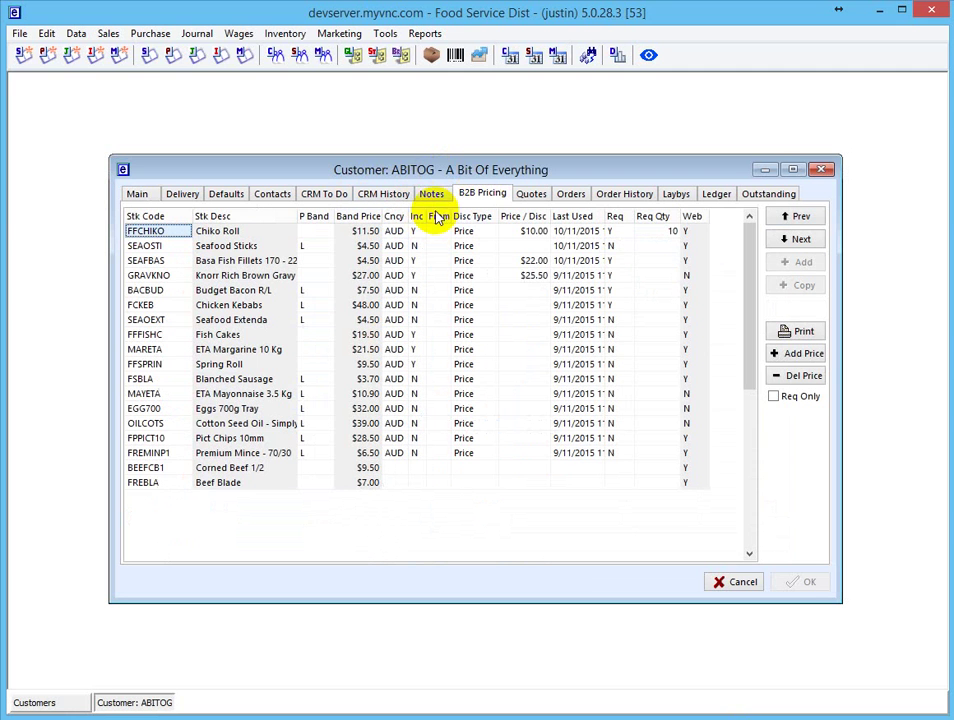
left_click(145, 485)
key("Down")
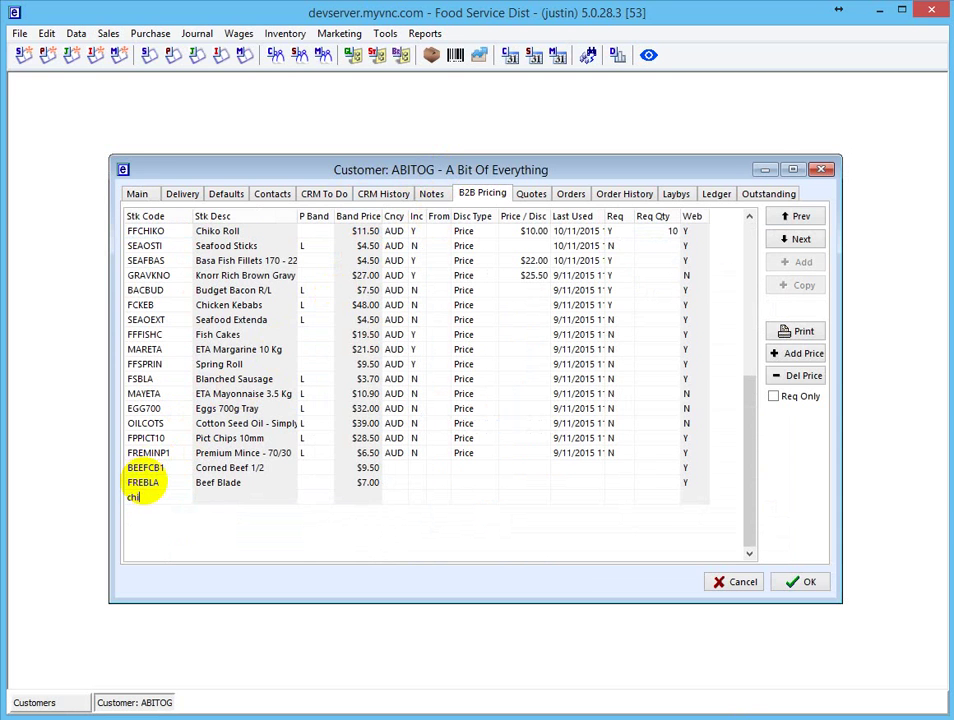
key("Return")
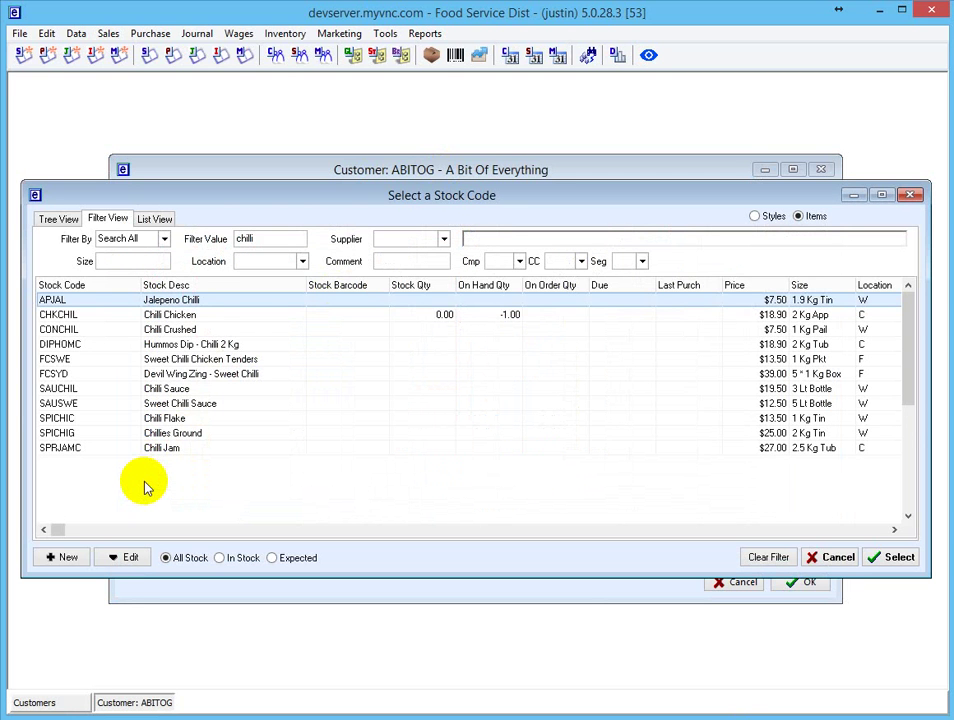
key("Down")
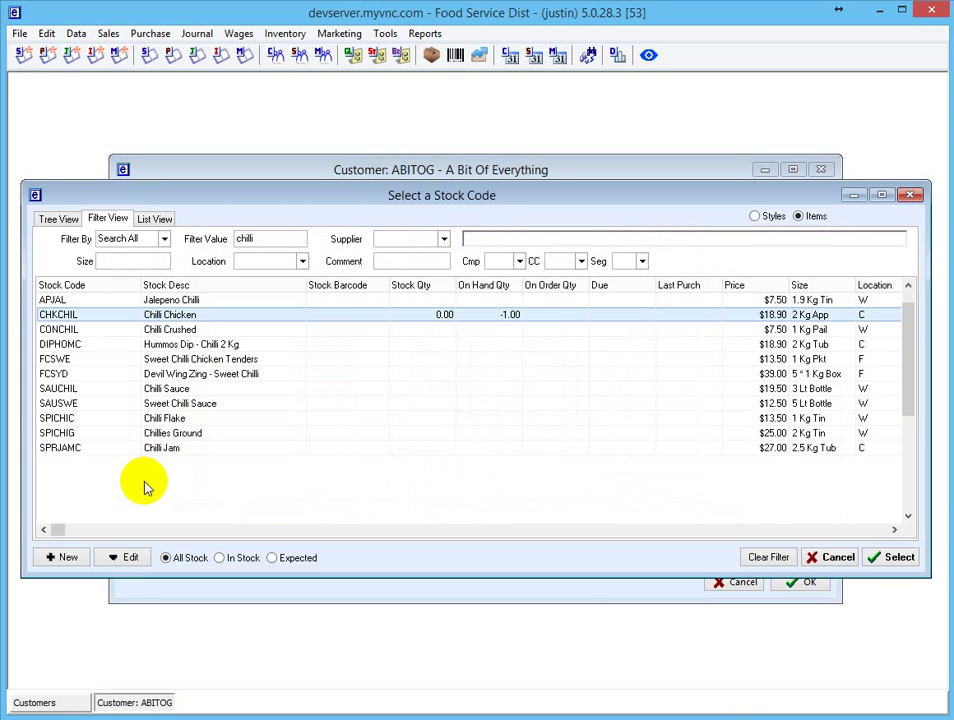
key("Return")
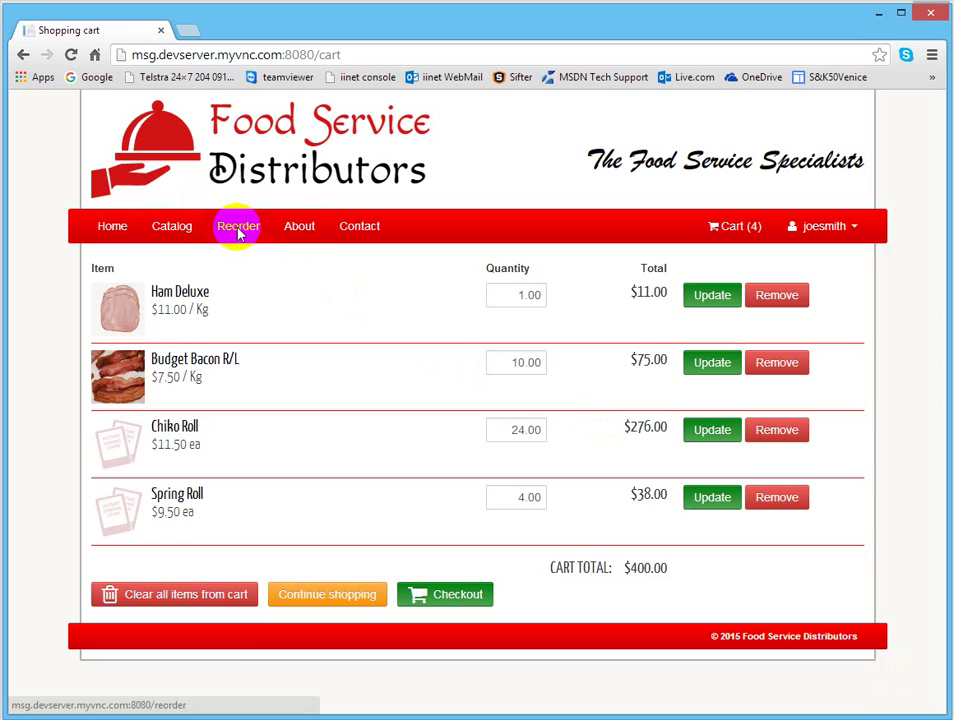
left_click(238, 230)
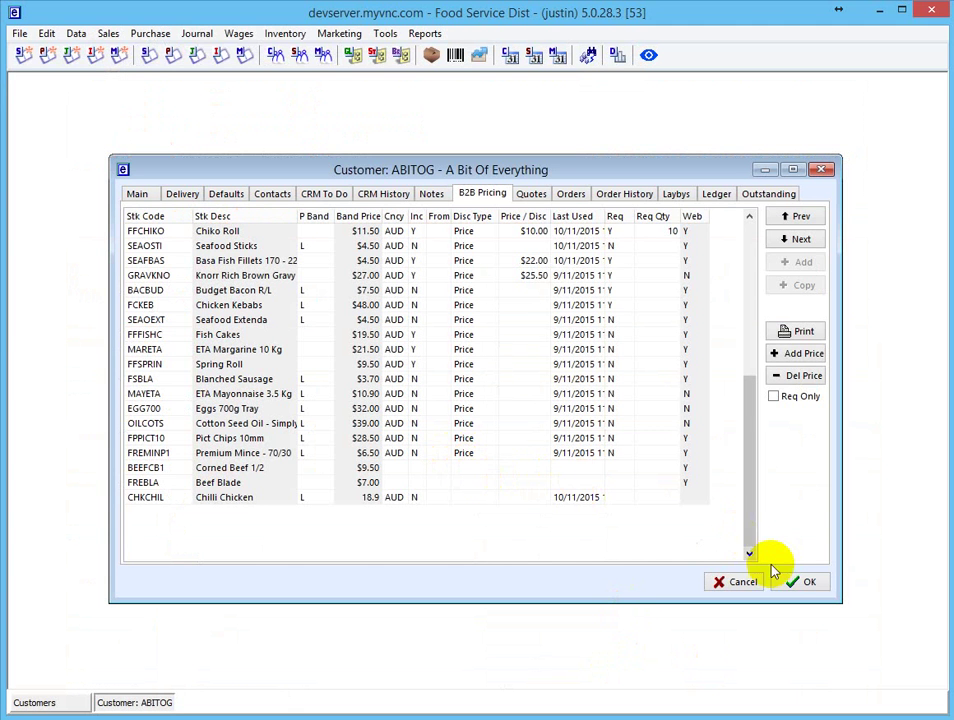
left_click(797, 583)
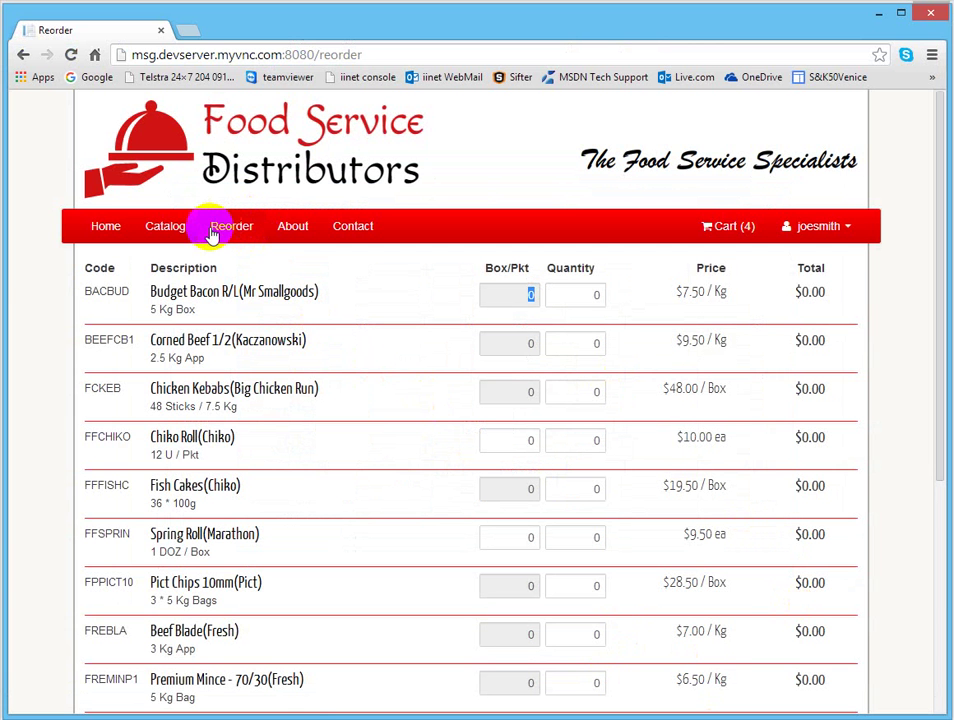
Reload the website's reorder list to check for Chilli Chicken, and view the shopping cart.
left_click(222, 228)
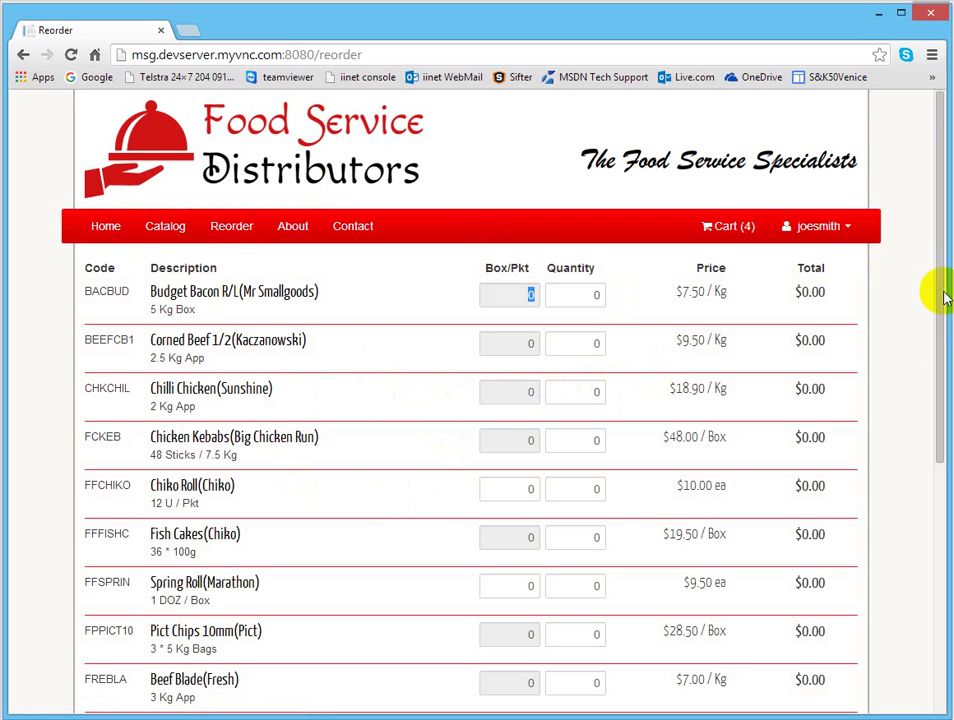
left_click_drag(928, 330, 913, 403)
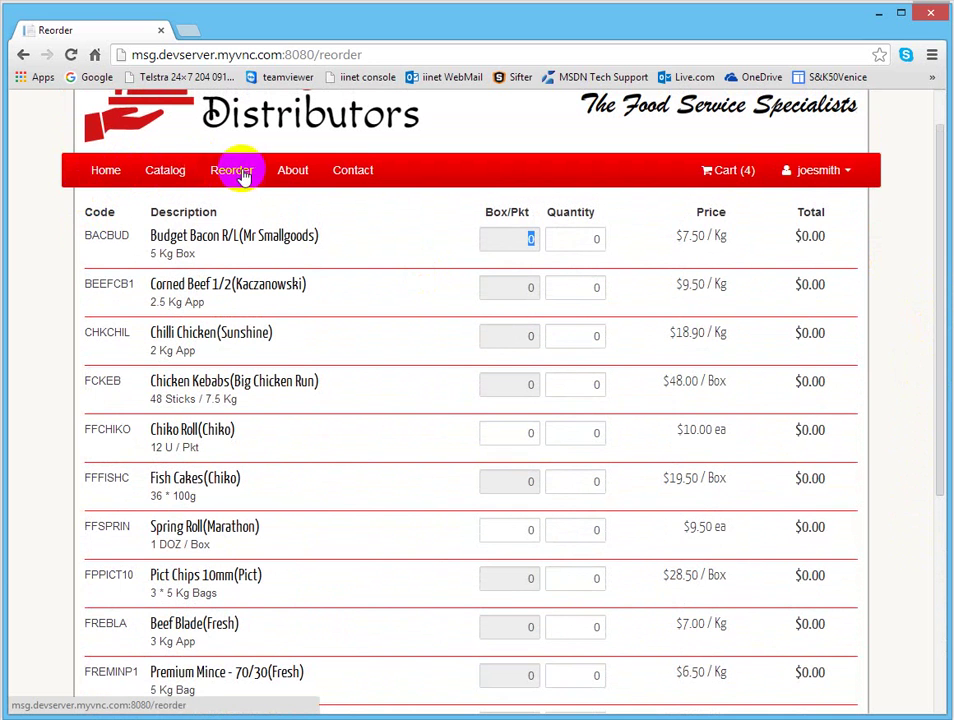
left_click(738, 176)
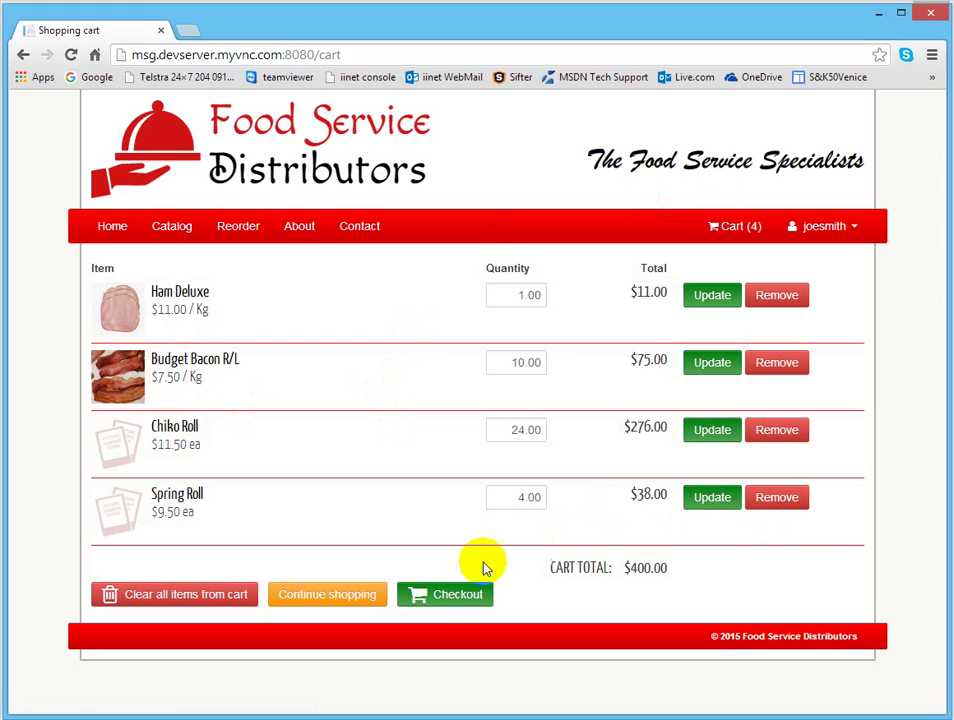
Check out the website's shopping cart and confirm the order.
left_click(314, 597)
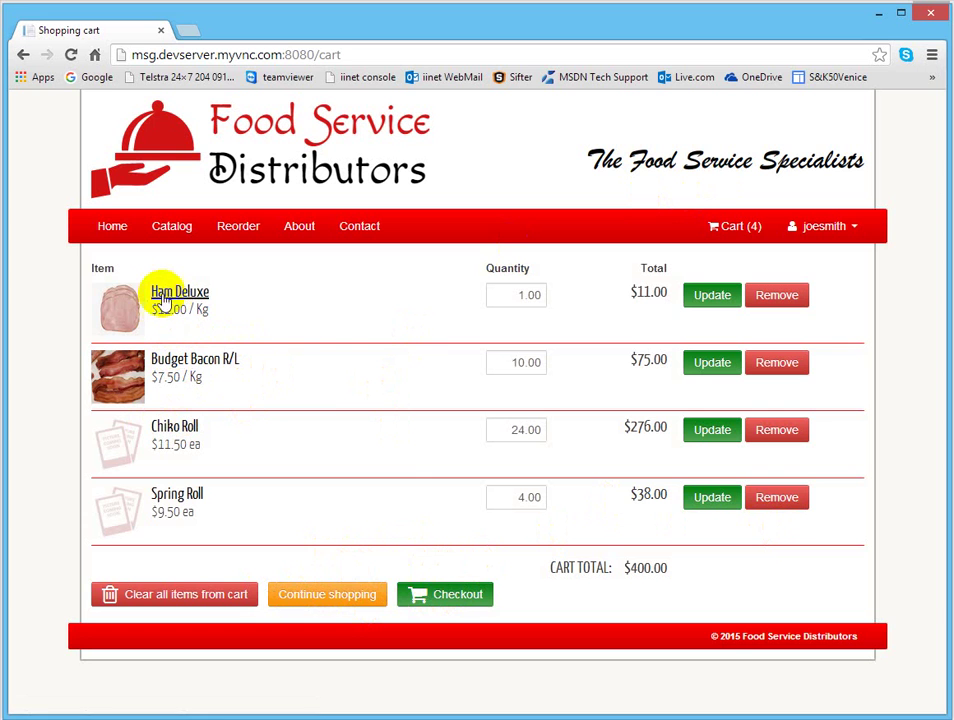
left_click(378, 600)
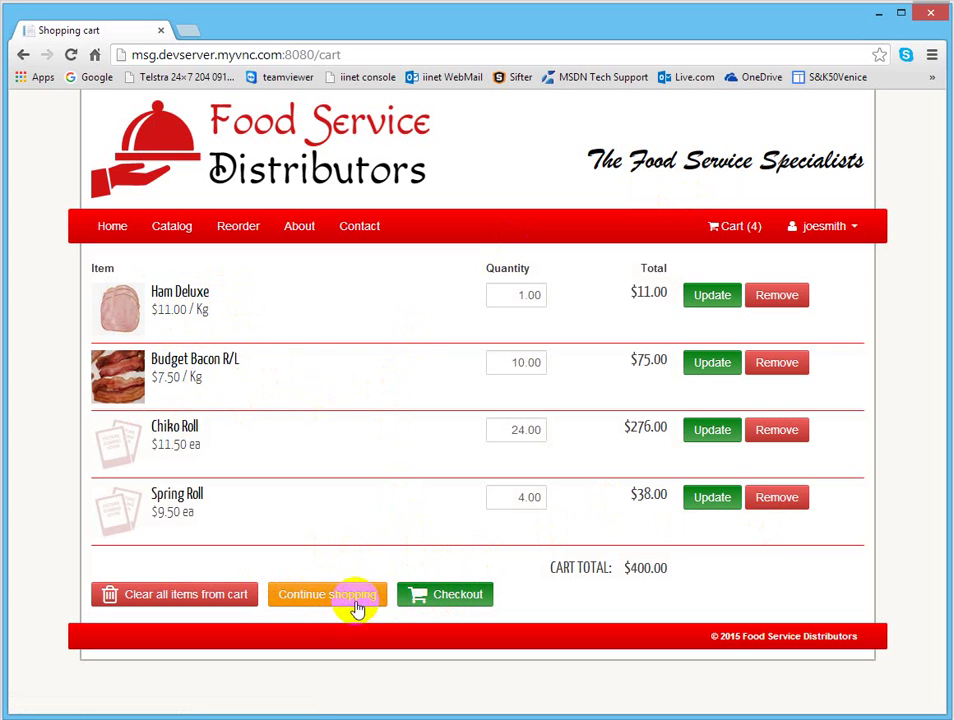
left_click(455, 597)
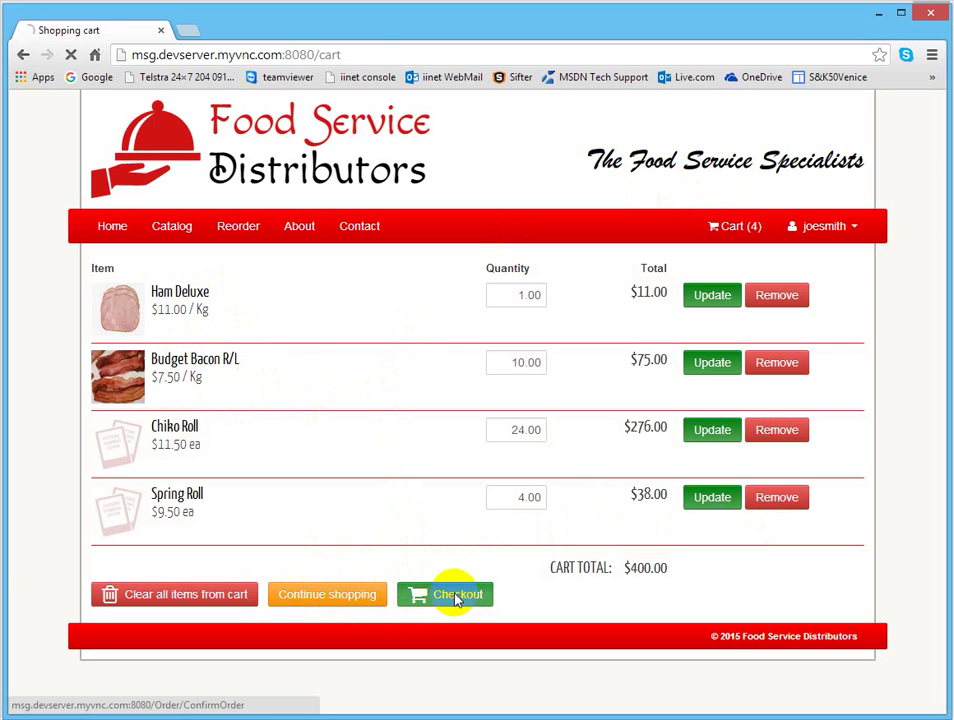
left_click(138, 595)
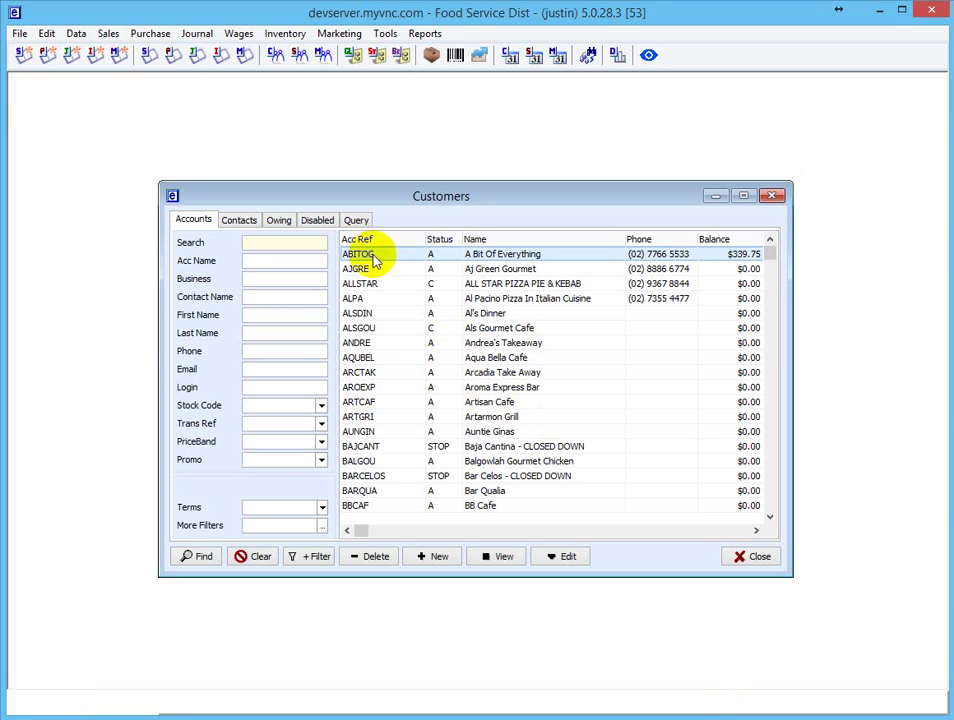
In the back-office program, open the latest web order of A Bit Of Everything, invoice all outstanding items, accept the credit warnings, and finish the invoice.
double_click(376, 259)
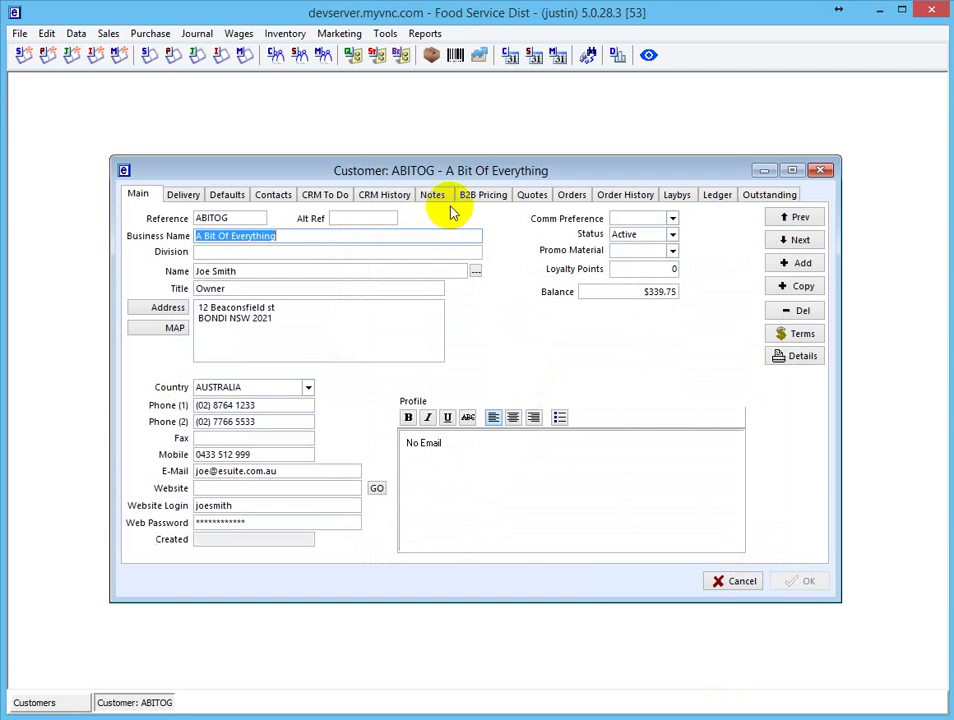
left_click(571, 196)
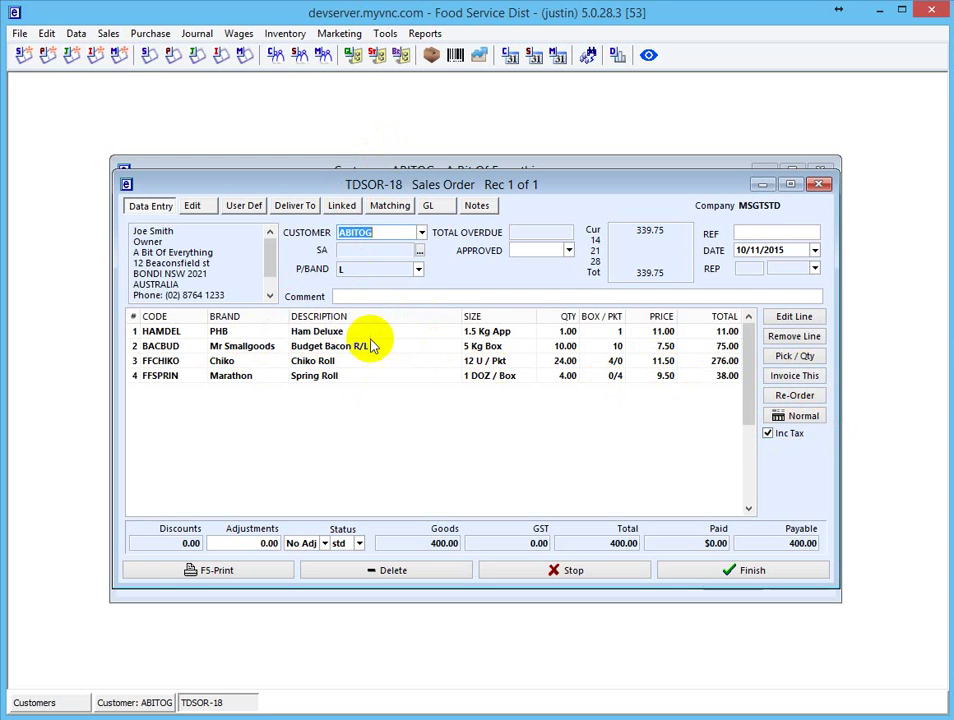
left_click(793, 378)
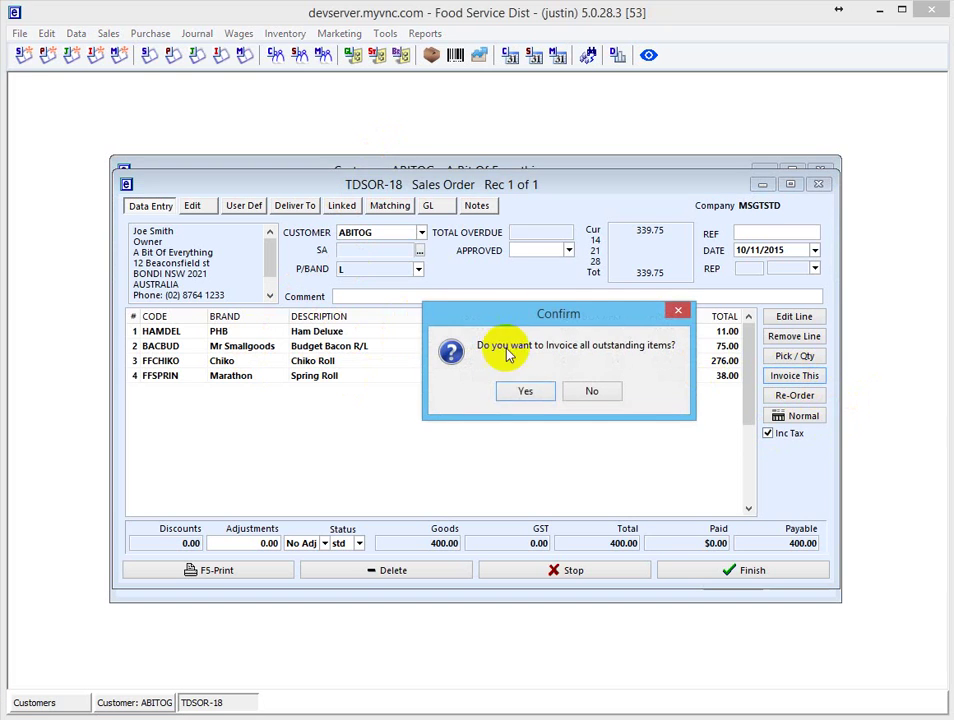
left_click(530, 391)
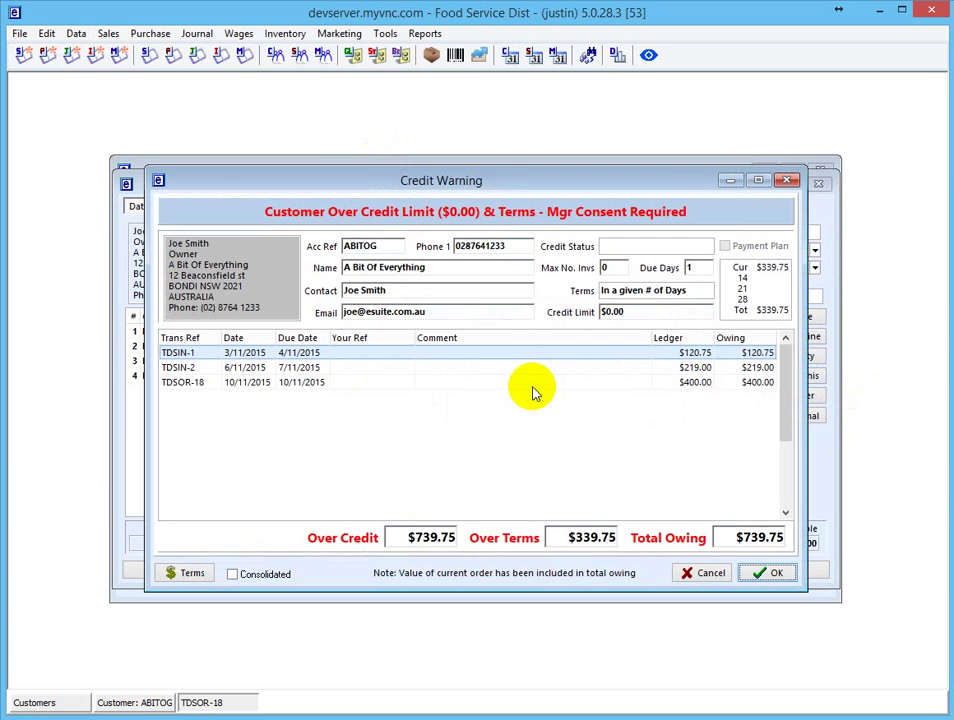
left_click(760, 572)
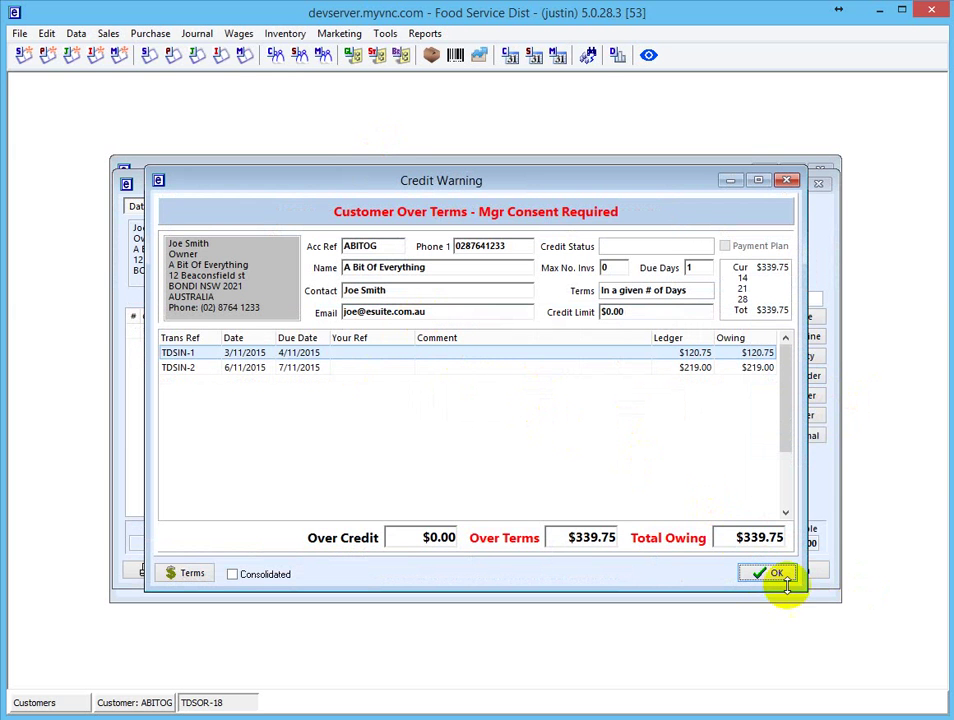
left_click(775, 575)
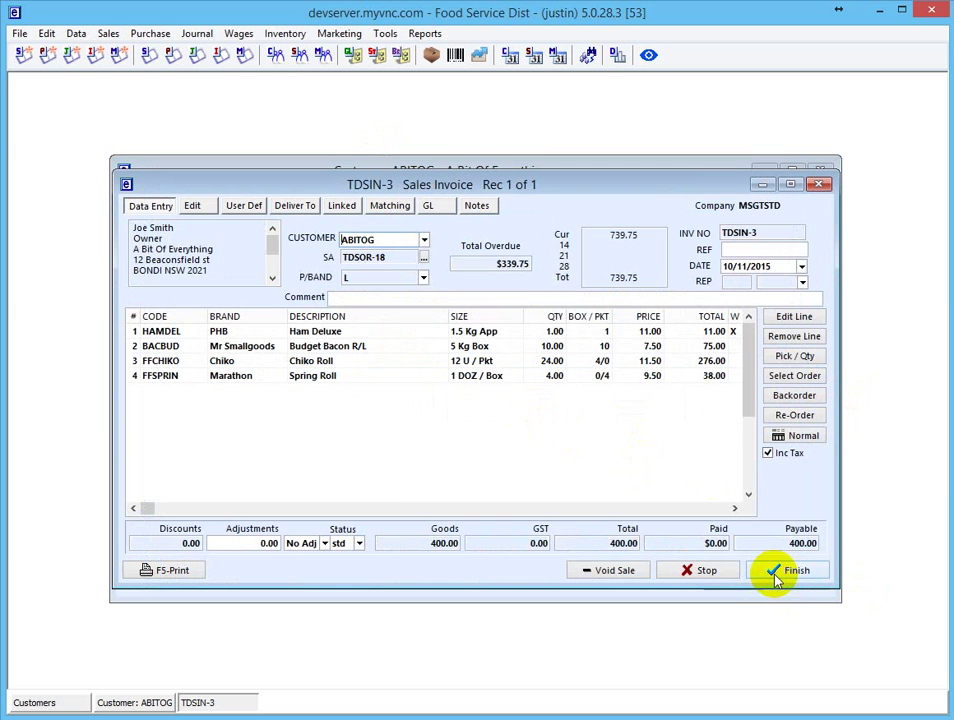
left_click(778, 572)
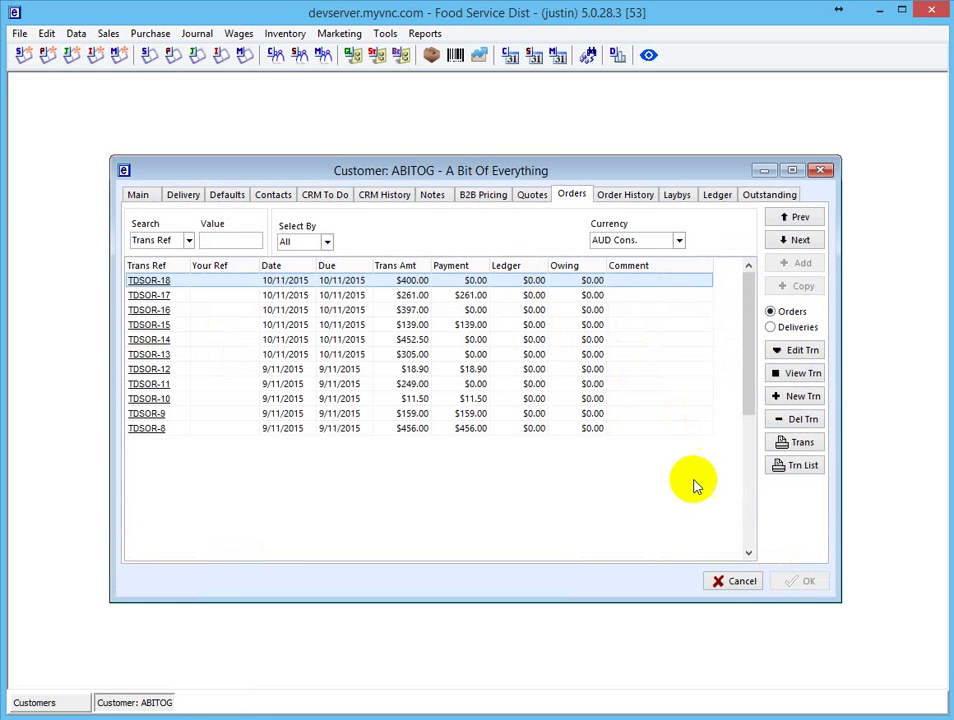
left_click(733, 580)
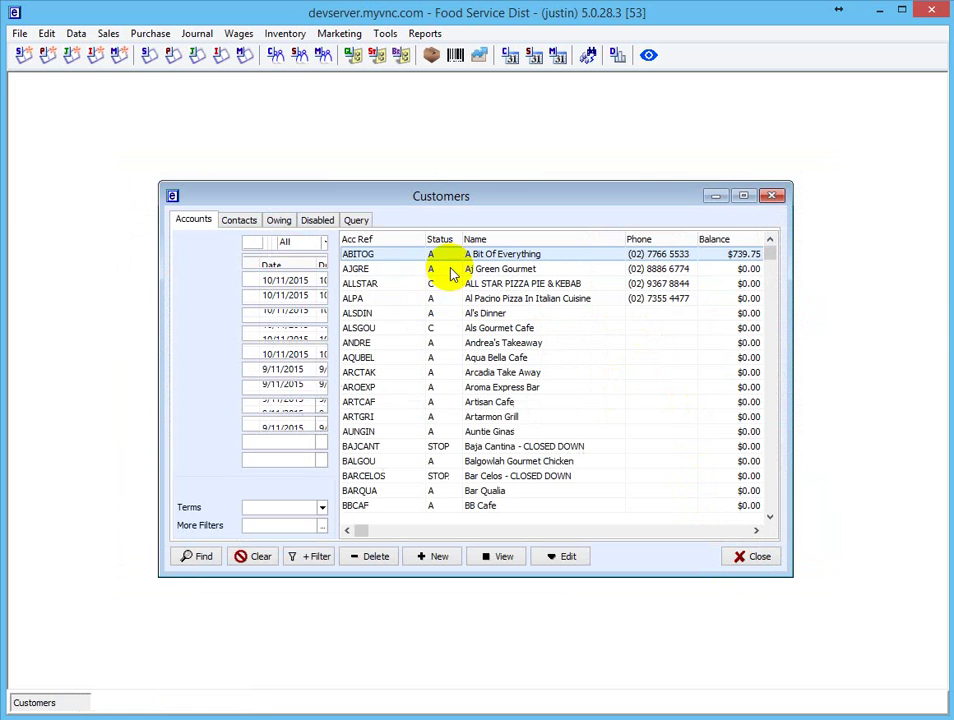
Reopen A Bit Of Everything and check its B2B pricing list for the invoiced items such as Ham Deluxe, and close the customer windows.
left_click(367, 256)
double_click(369, 257)
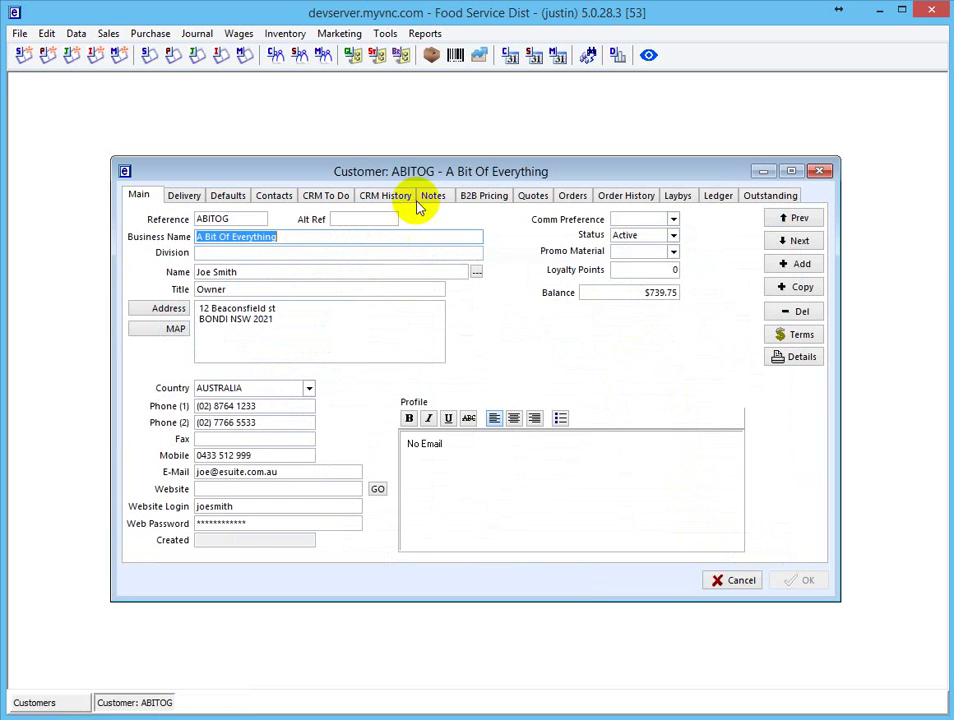
left_click(472, 196)
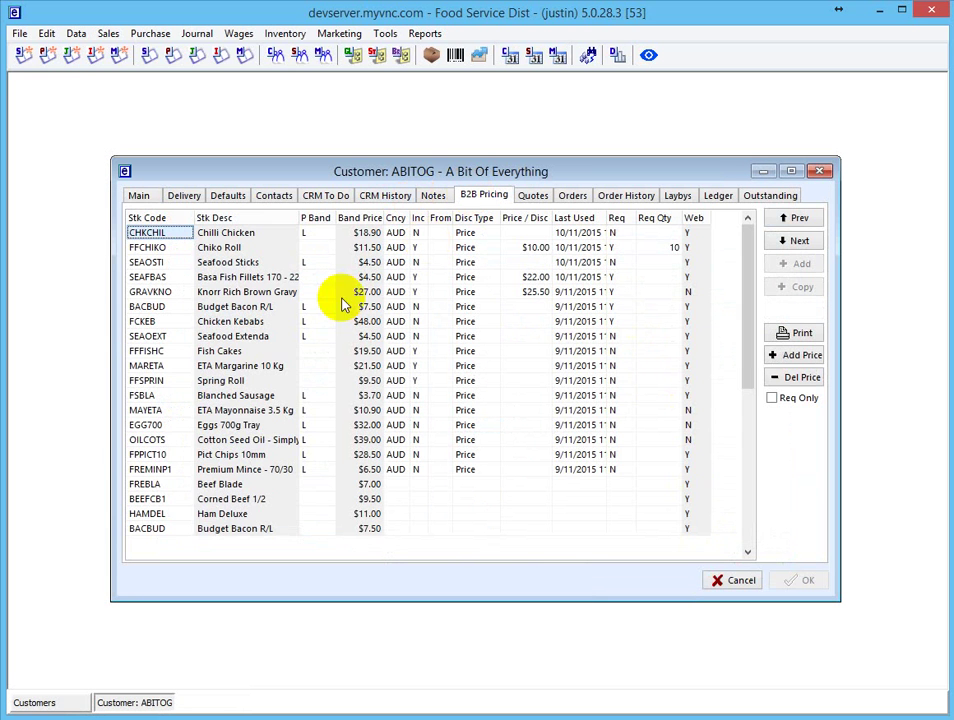
left_click(212, 514)
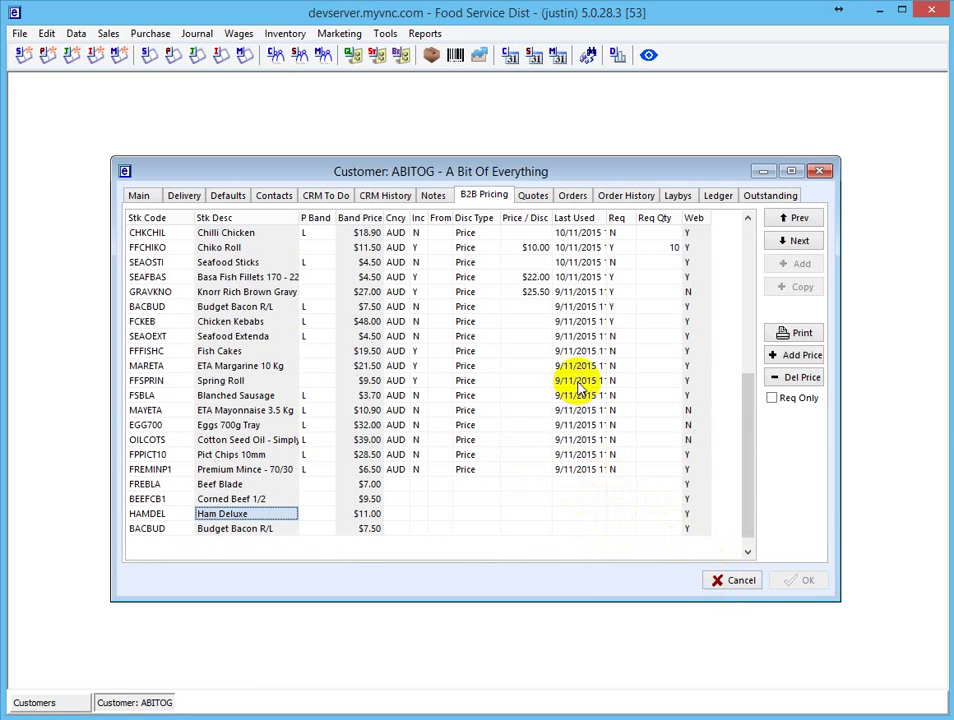
left_click(727, 586)
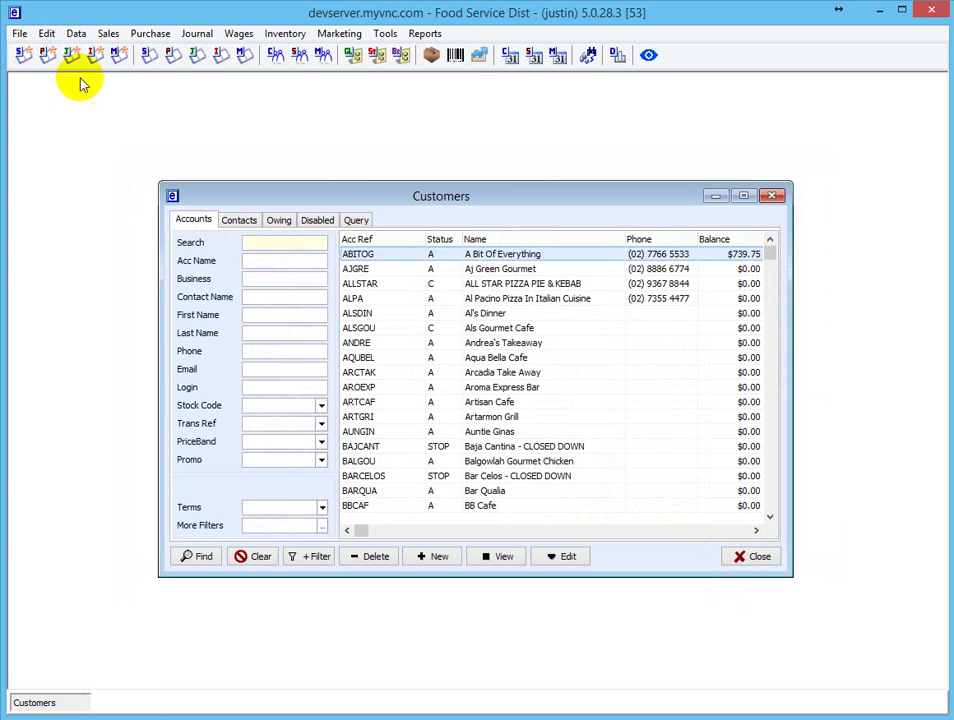
left_click(750, 557)
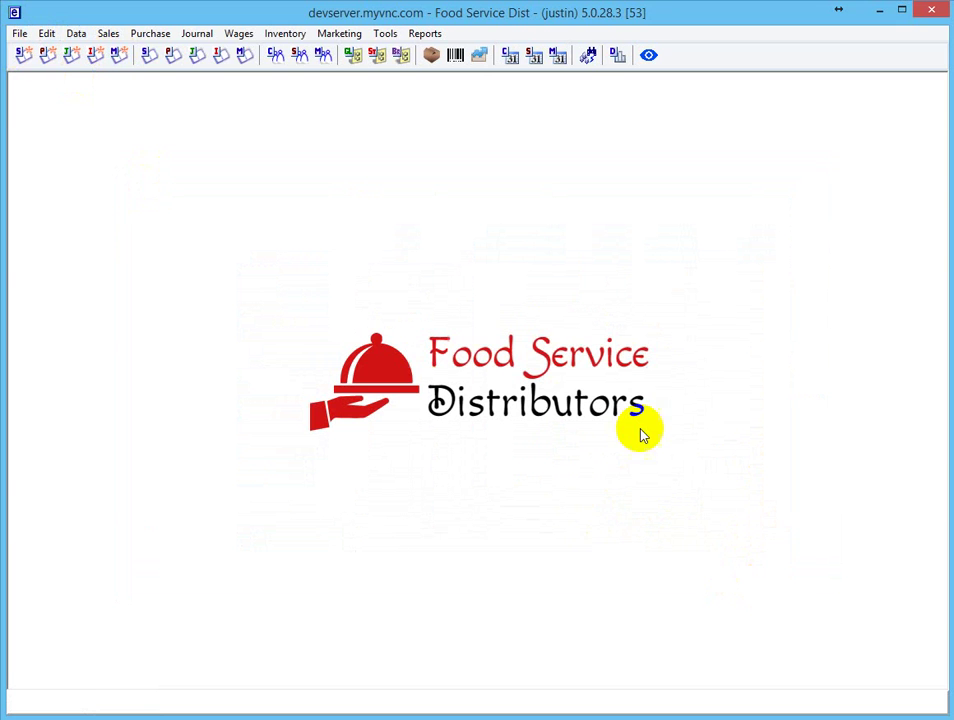
Start a new sales order for A Bit Of Everything and accept the credit warning.
left_click(22, 55)
key("Escape")
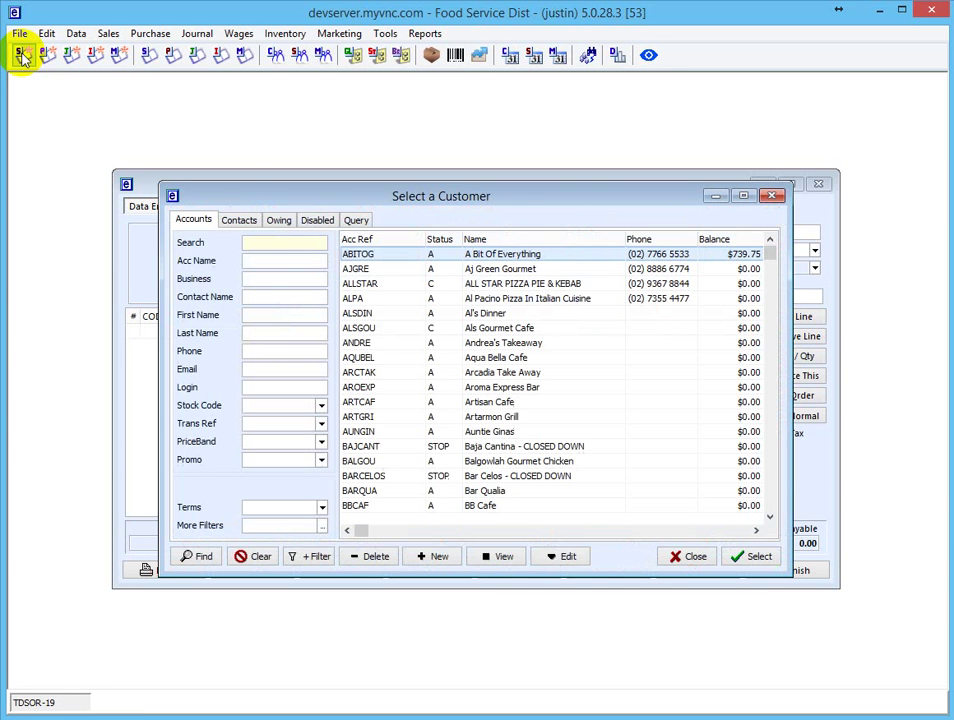
key("Return")
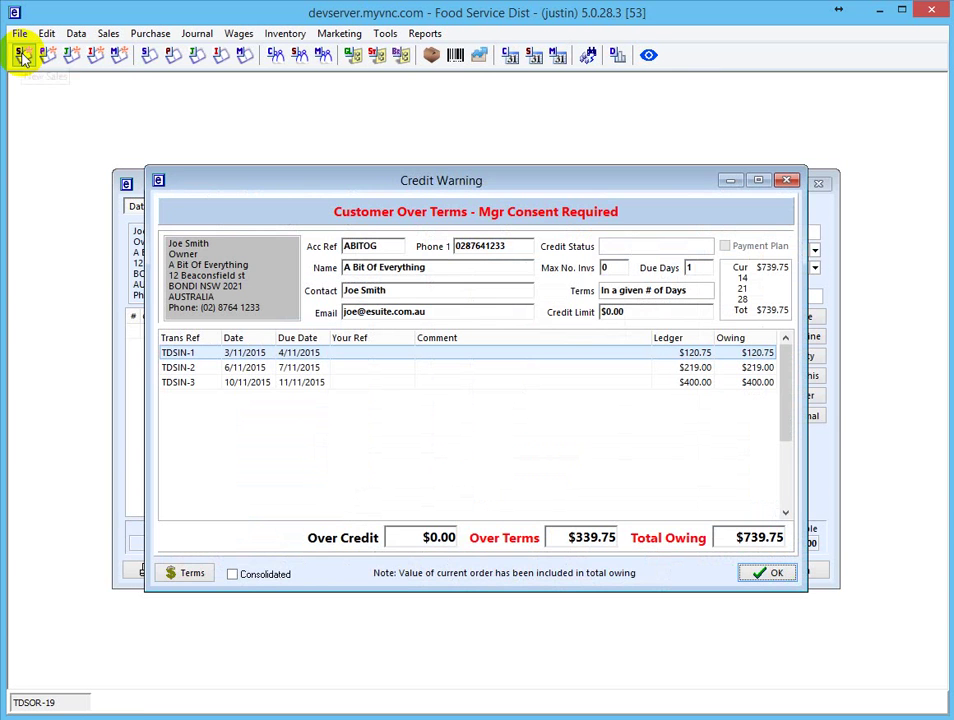
key("Return")
key("Escape")
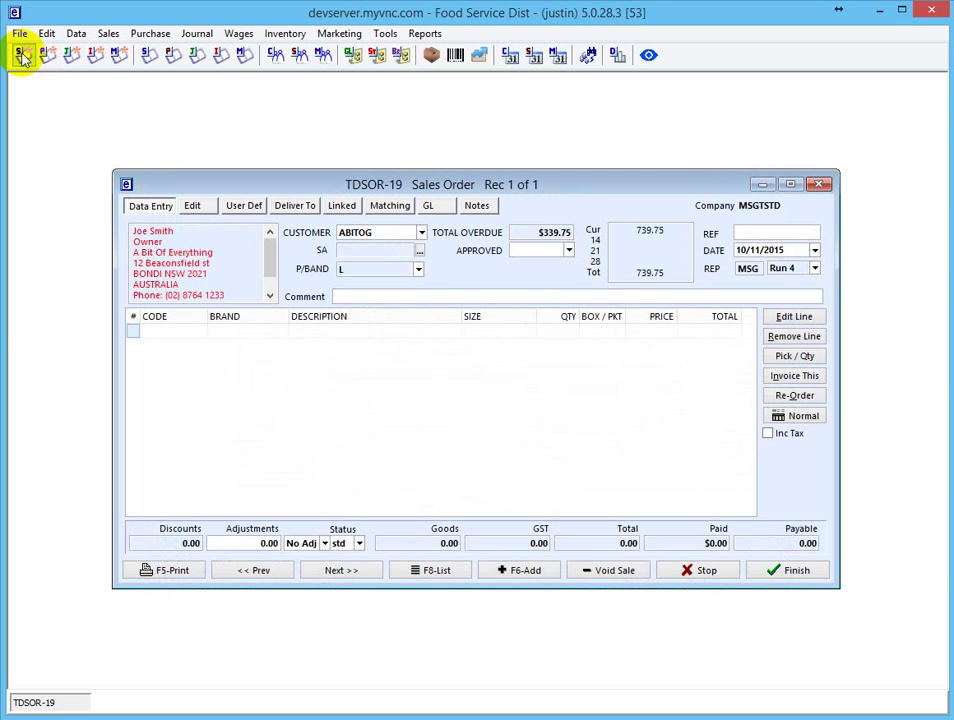
Search the stock for "chick", look through the matching items, and add Chicken Kebabs (FCKEB) to the sales order.
type("chick")
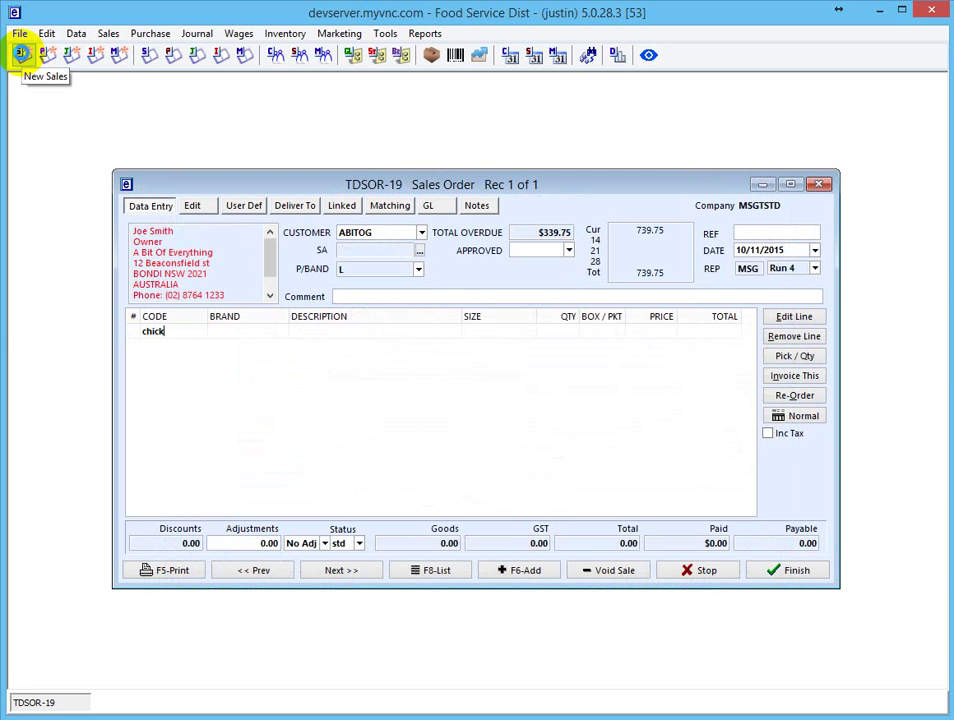
key("Return")
key("Down")
key("Down")
key("Down")
key("Down")
key("Down")
key("Down")
key("Down")
key("Down")
key("Down")
key("Down")
key("Down")
key("Down")
key("Down")
key("Down")
key("Down")
key("Down")
key("Down")
key("Down")
key("Down")
key("Down")
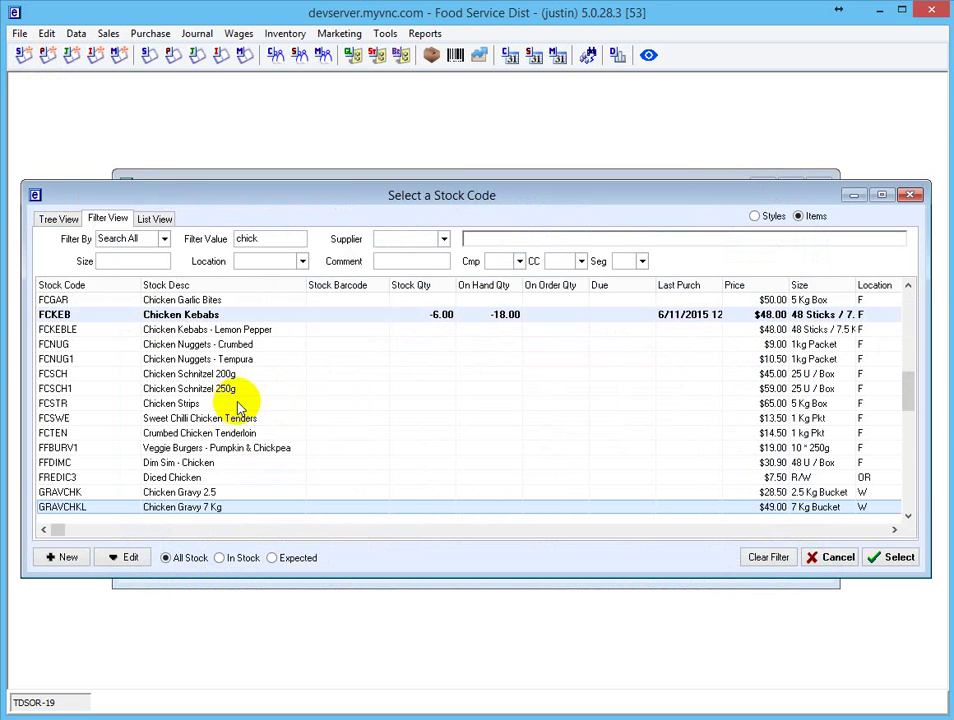
left_click(205, 316)
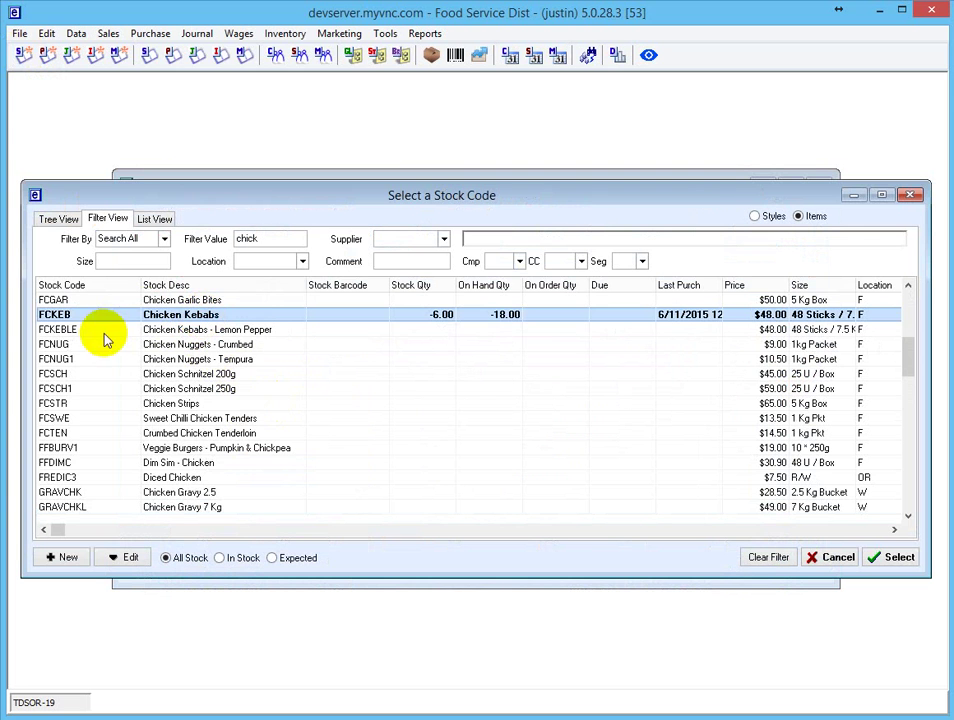
key("Down")
key("Down")
key("Down")
key("Down")
key("Down")
key("Down")
key("Down")
key("Down")
key("Down")
key("Down")
key("Down")
key("Down")
key("Down")
key("Down")
key("Down")
key("Down")
key("Down")
key("Down")
key("Down")
key("Down")
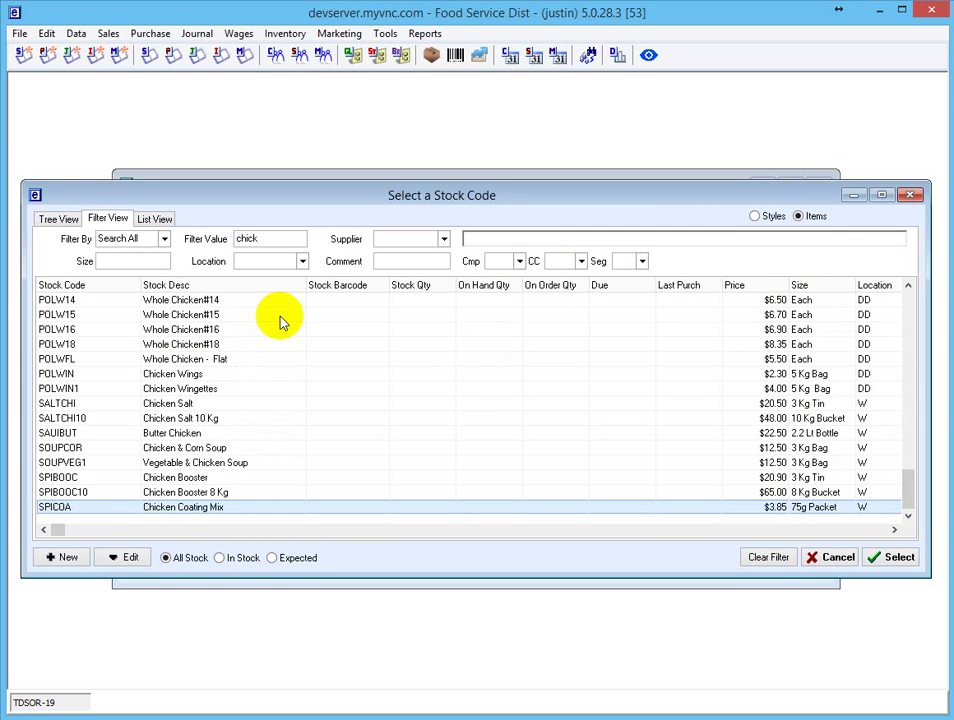
key("Up")
key("Up")
key("Up")
key("Up")
key("Up")
key("Up")
key("Up")
key("Up")
key("Up")
key("Up")
key("Up")
key("Up")
key("Up")
key("Up")
key("Up")
key("Up")
key("Up")
key("Up")
key("Up")
key("Up")
key("Down")
key("Down")
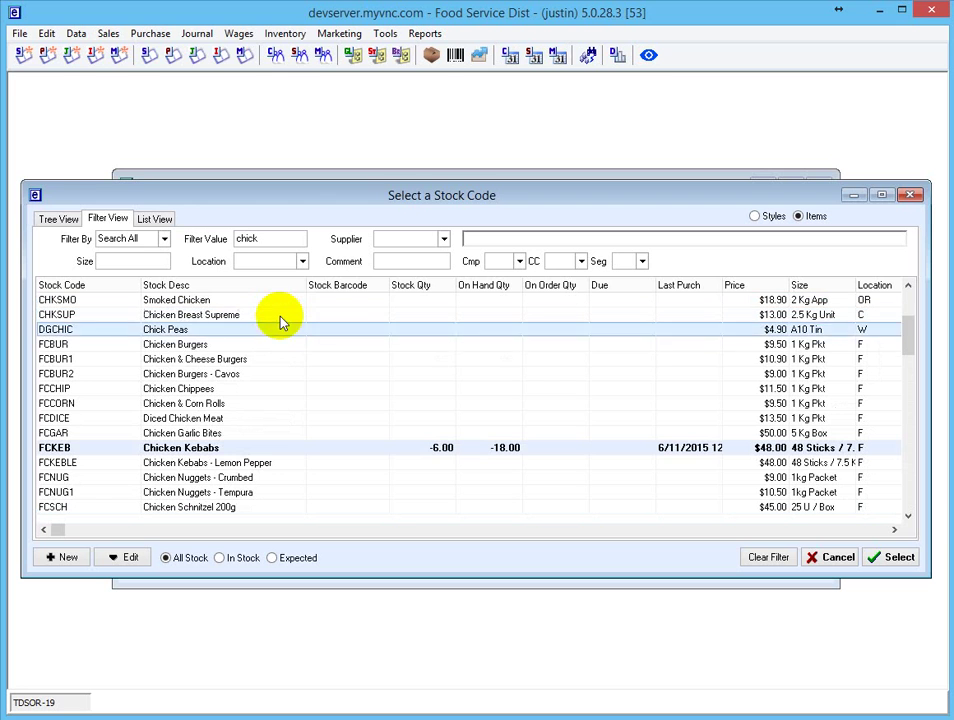
key("Down")
key("Down")
left_click(180, 449)
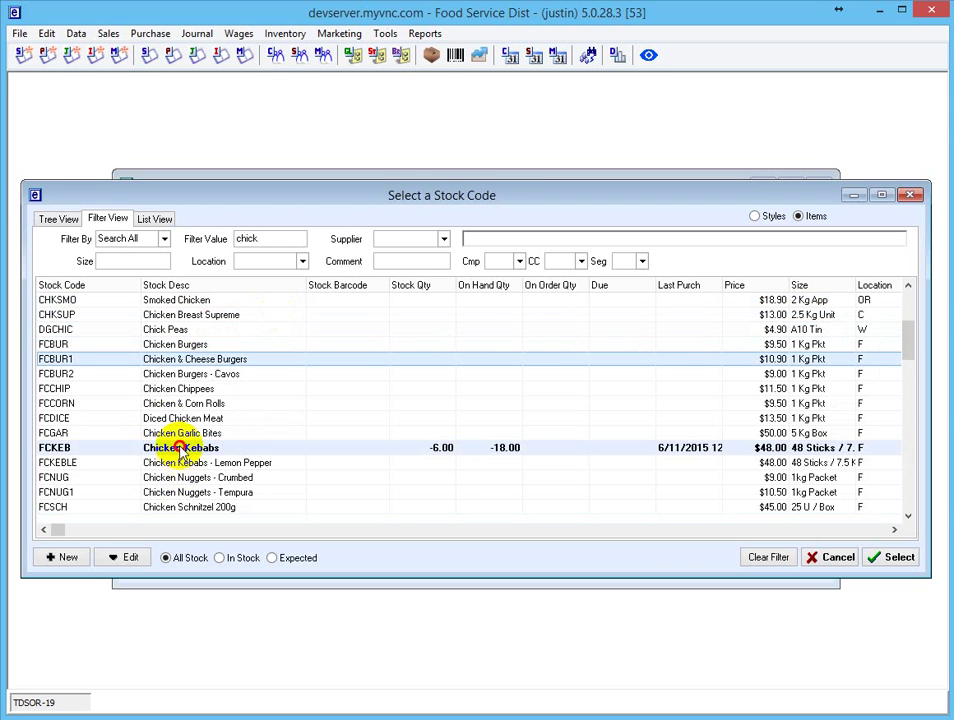
left_click(893, 557)
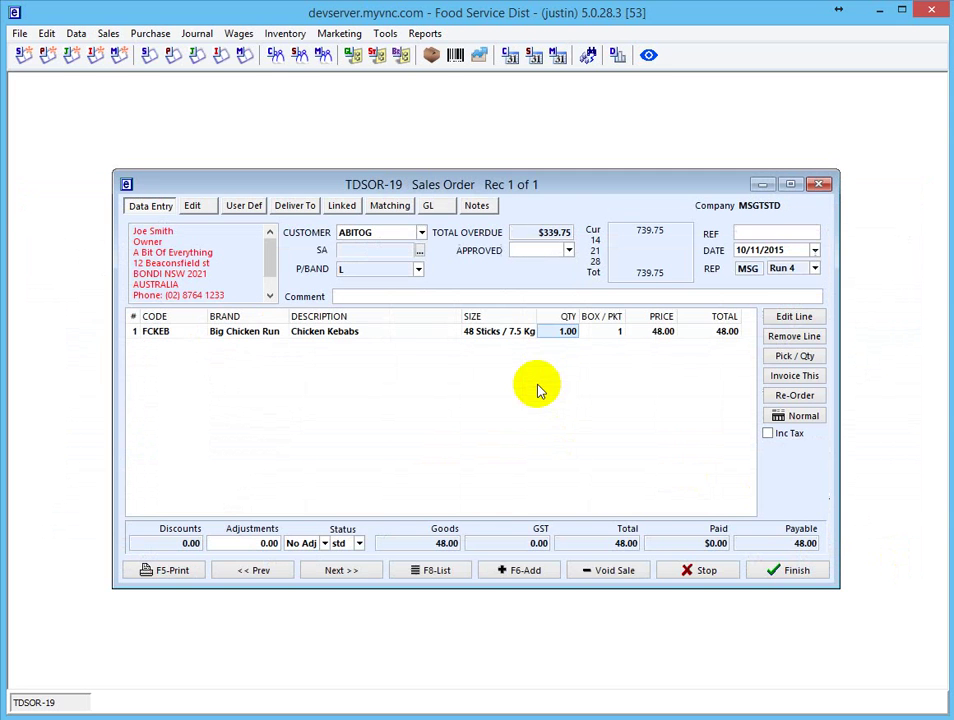